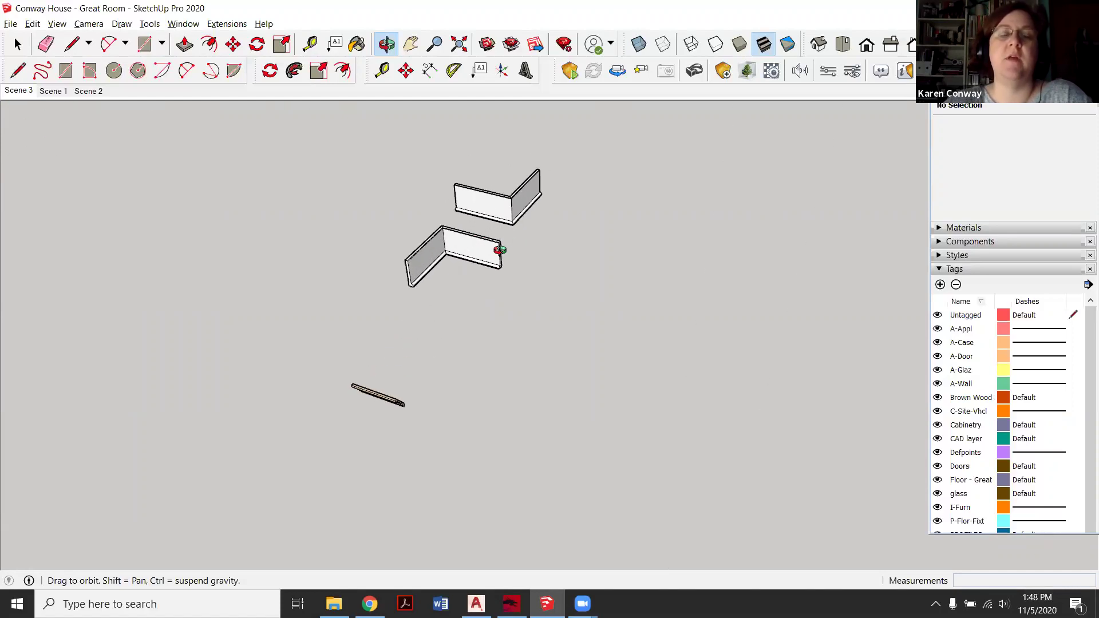
Explode the nearer L-shaped base molding group into its separate faces and edges, then clear the selection.
{"action": "scroll", "coordinate": [617, 230], "scroll_direction": "up", "scroll_amount": 2}
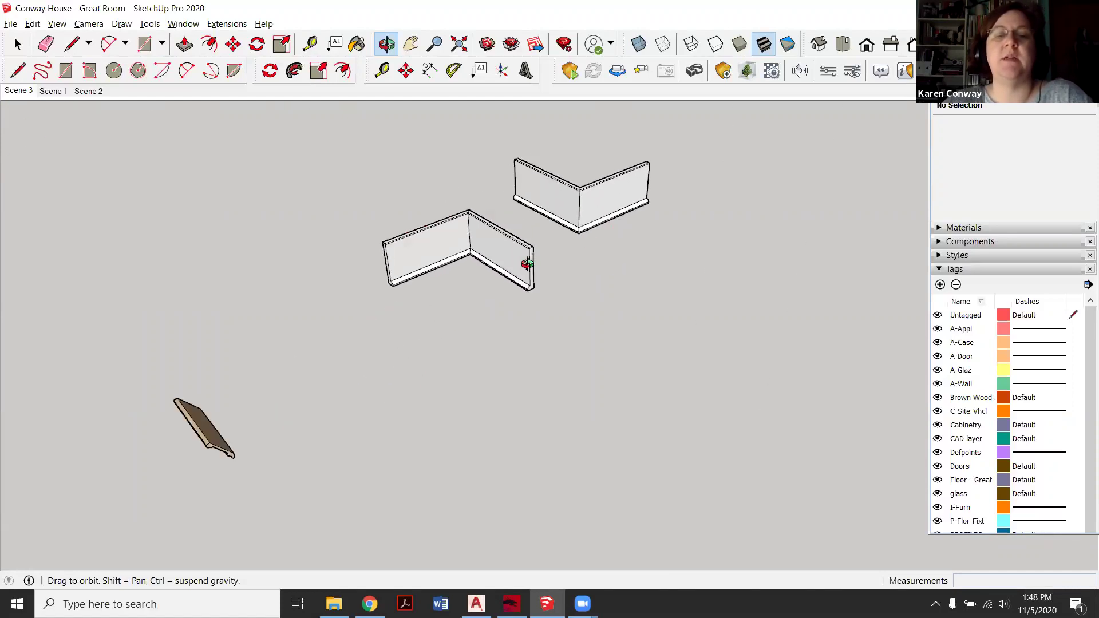
{"action": "scroll", "coordinate": [526, 264], "scroll_direction": "up", "scroll_amount": 2}
{"action": "left_click", "coordinate": [17, 44]}
{"action": "left_click", "coordinate": [503, 269]}
{"action": "left_click", "coordinate": [593, 196]}
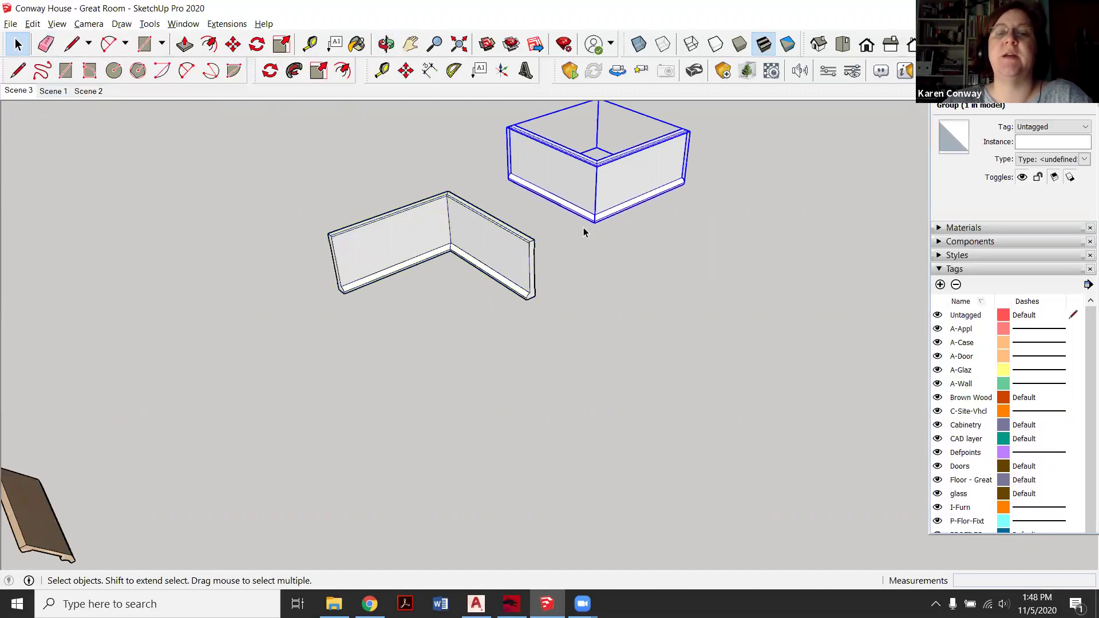
{"action": "right_click", "coordinate": [495, 268]}
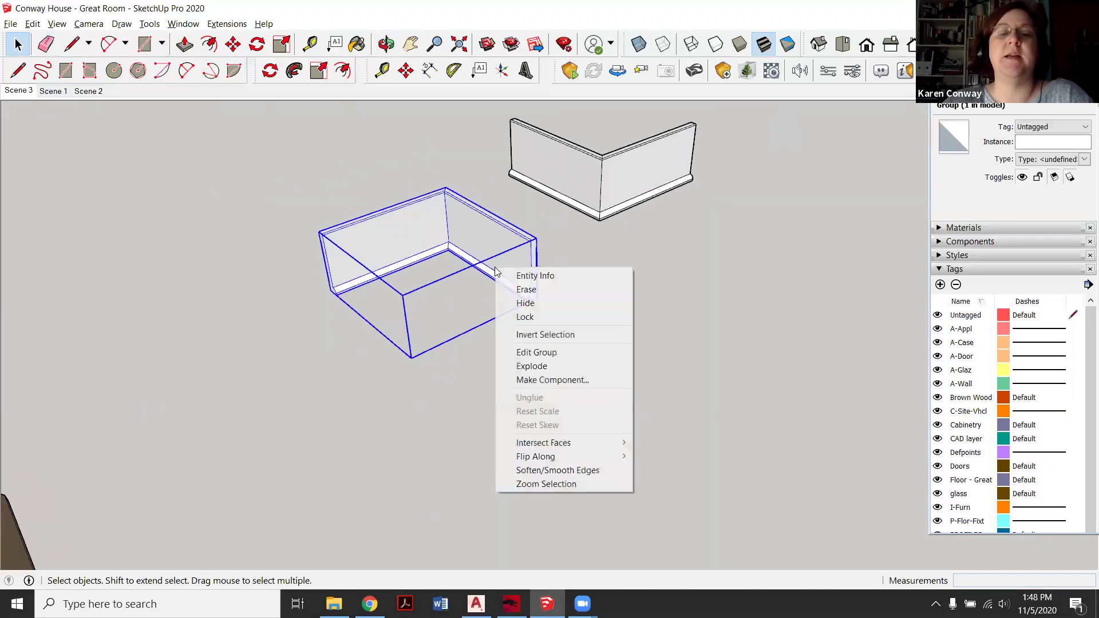
{"action": "left_click", "coordinate": [558, 366]}
{"action": "scroll", "coordinate": [573, 315], "scroll_direction": "up", "scroll_amount": 5}
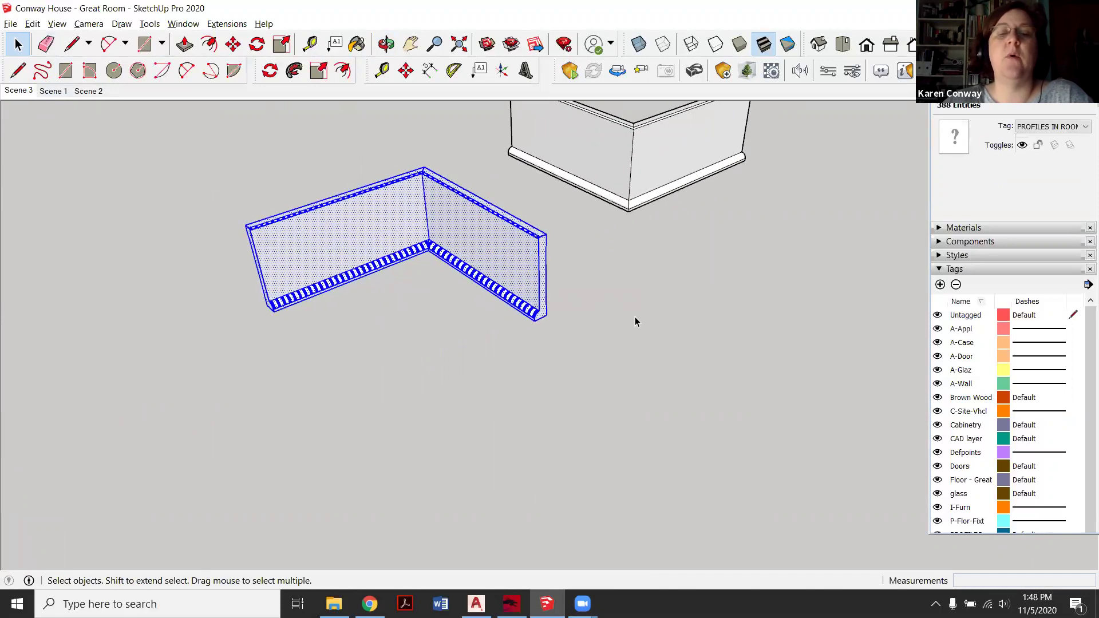
{"action": "left_click", "coordinate": [562, 310]}
Copy the end profile face of the exploded molding and paste it in the empty space beside the molding.
{"action": "scroll", "coordinate": [562, 310], "scroll_direction": "up", "scroll_amount": 1}
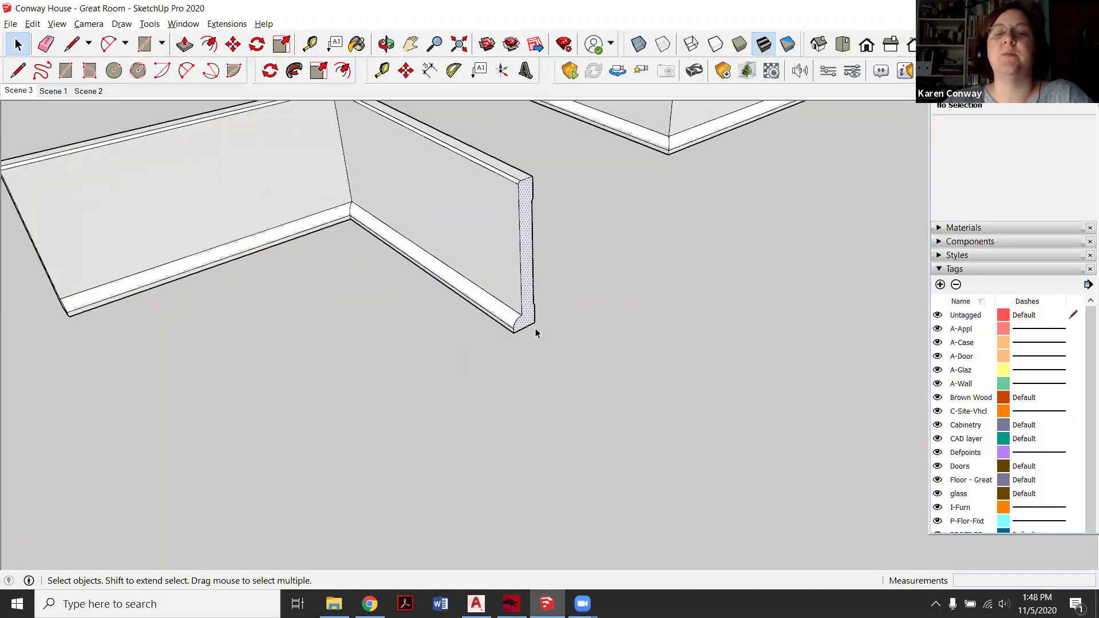
{"action": "left_click", "coordinate": [529, 318]}
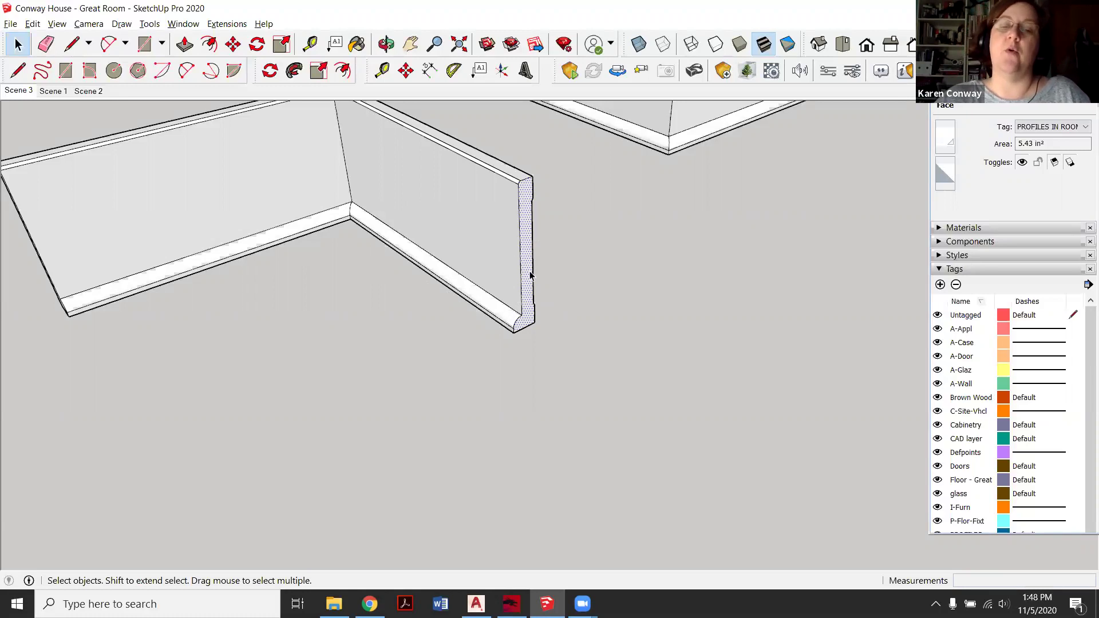
{"action": "scroll", "coordinate": [530, 266], "scroll_direction": "down", "scroll_amount": 5}
{"action": "scroll", "coordinate": [527, 269], "scroll_direction": "up", "scroll_amount": 6}
{"action": "scroll", "coordinate": [518, 267], "scroll_direction": "down", "scroll_amount": 6}
{"action": "key", "text": "ctrl+v"}
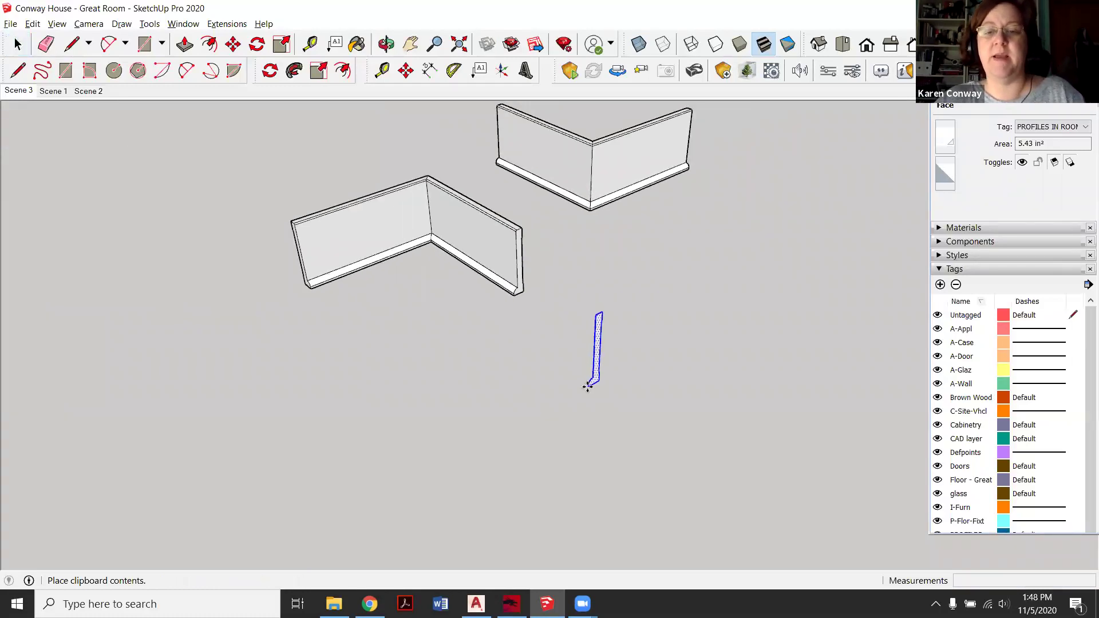
{"action": "left_click", "coordinate": [586, 373]}
{"action": "key", "text": "space"}
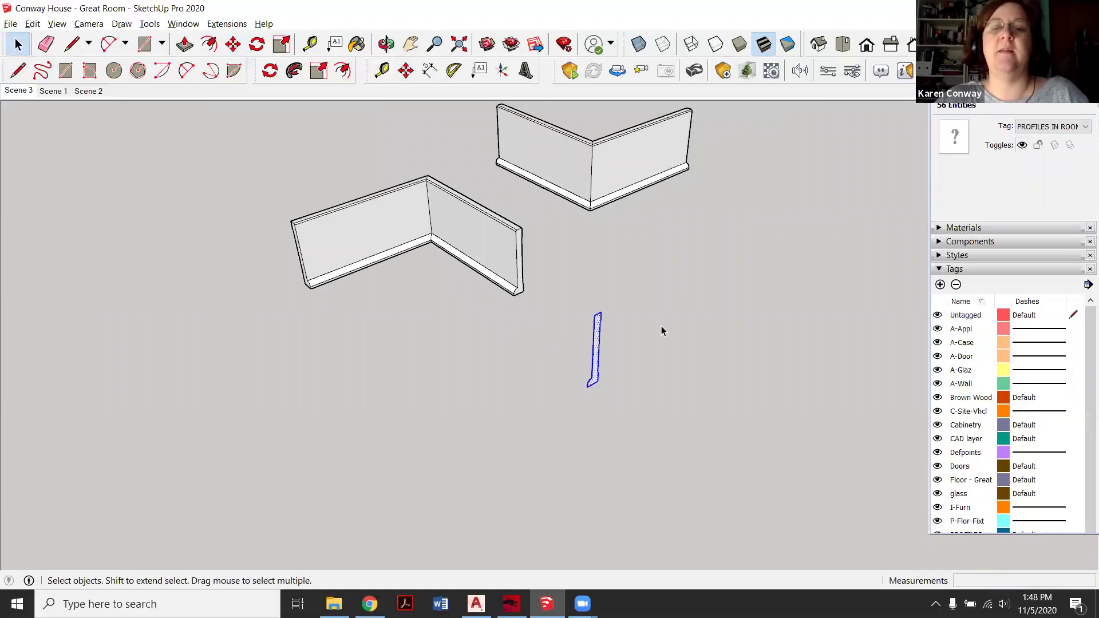
Make the pasted profile a component with the definition name "Base Molding 1".
{"action": "left_click_drag", "start_coordinate": [649, 286], "coordinate": [567, 417]}
{"action": "scroll", "coordinate": [598, 366], "scroll_direction": "up", "scroll_amount": 2}
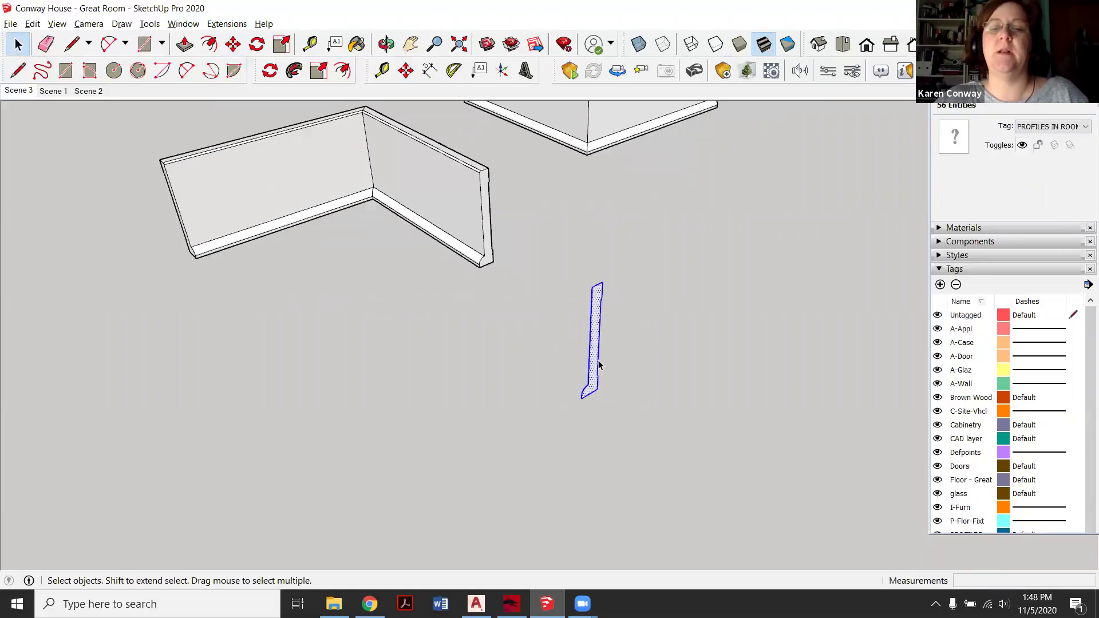
{"action": "right_click", "coordinate": [597, 358]}
{"action": "left_click", "coordinate": [662, 453]}
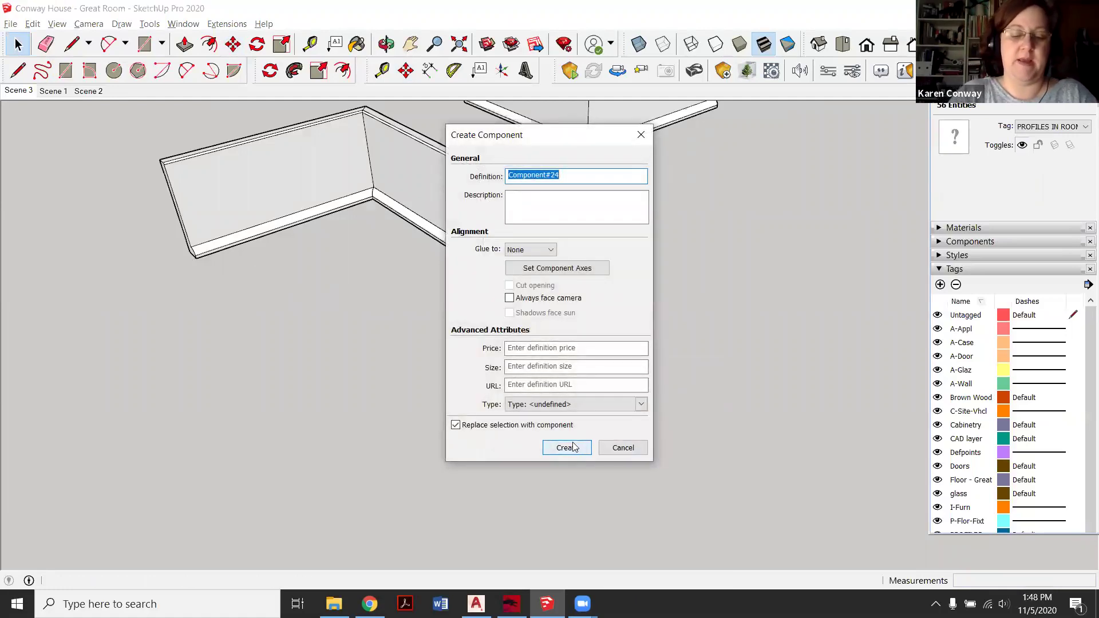
{"action": "type", "text": "Base Molding 1"}
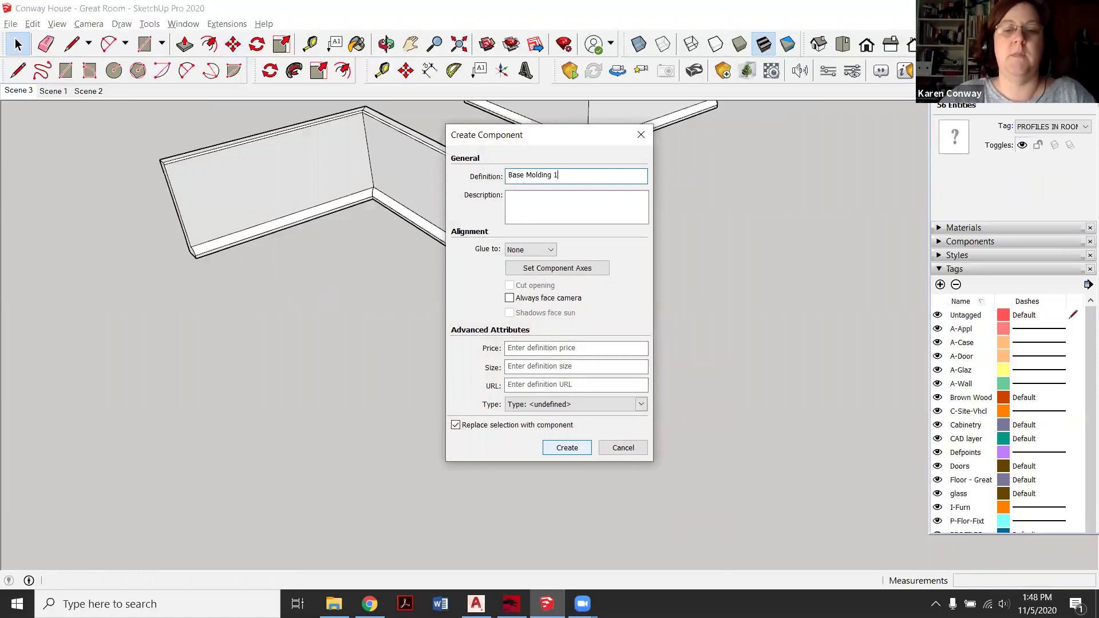
{"action": "left_click", "coordinate": [566, 447]}
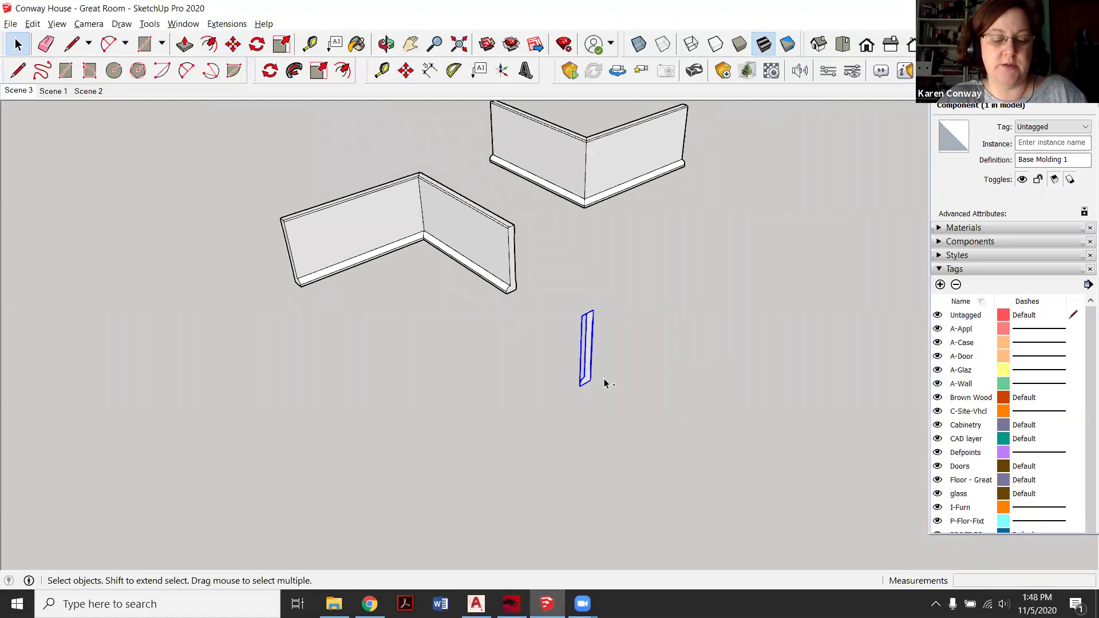
Copy the Base Molding 1 component and paste a second instance next to the original.
{"action": "key", "text": "ctrl+c"}
{"action": "key", "text": "ctrl+v"}
{"action": "left_click", "coordinate": [620, 410]}
{"action": "key", "text": "m"}
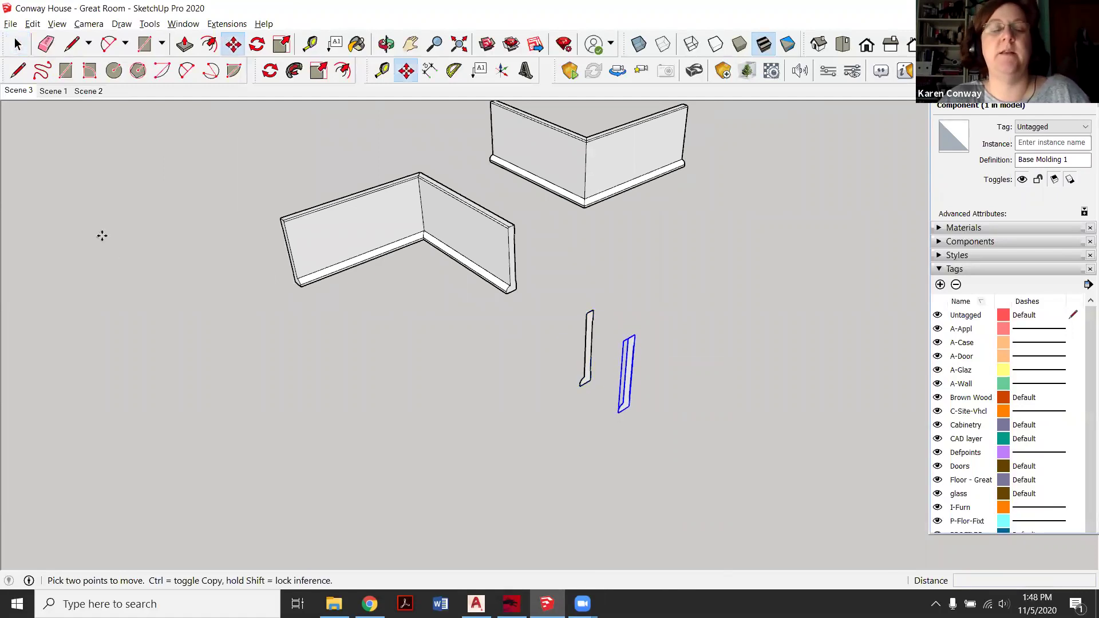
{"action": "left_click", "coordinate": [17, 44]}
Make the second Base Molding 1 instance unique.
{"action": "scroll", "coordinate": [658, 377], "scroll_direction": "up", "scroll_amount": 3}
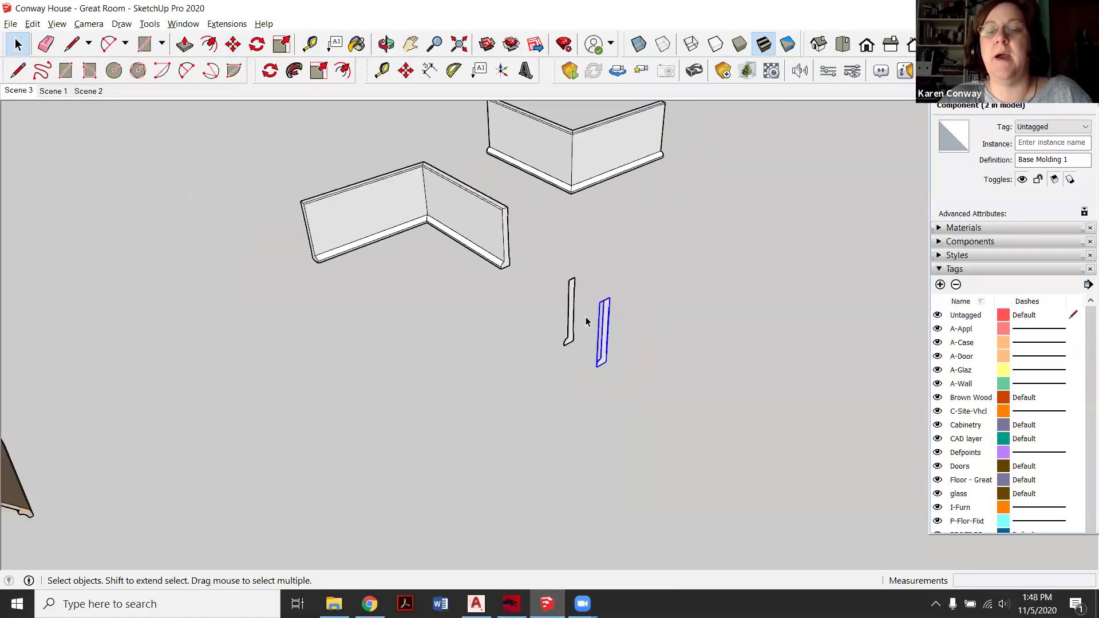
{"action": "right_click", "coordinate": [612, 329]}
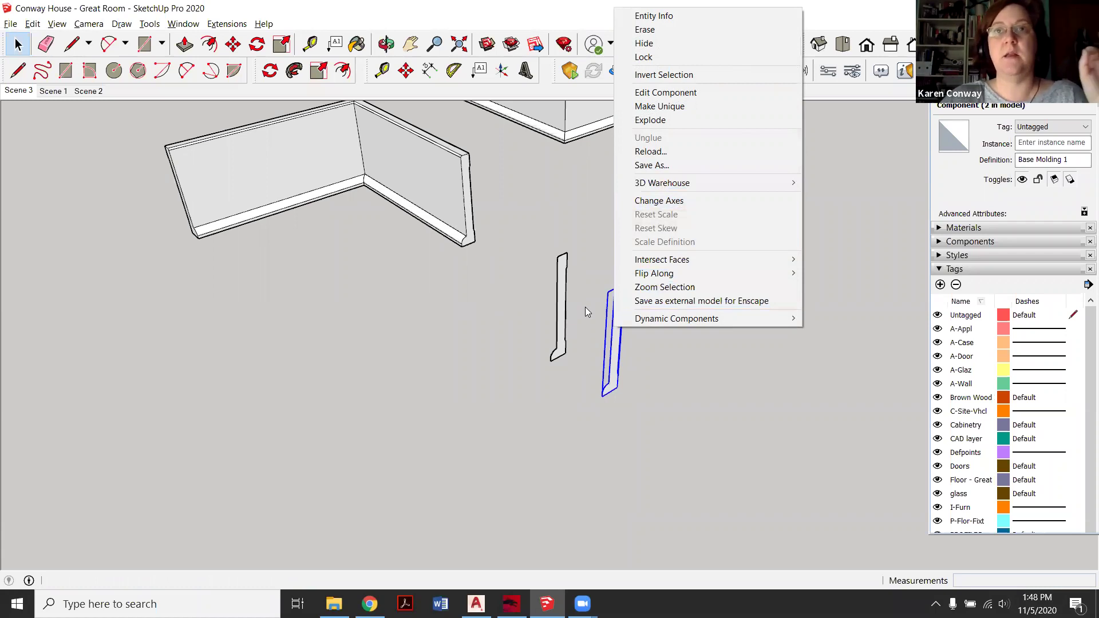
{"action": "left_click", "coordinate": [679, 107]}
{"action": "scroll", "coordinate": [688, 206], "scroll_direction": "down", "scroll_amount": 2}
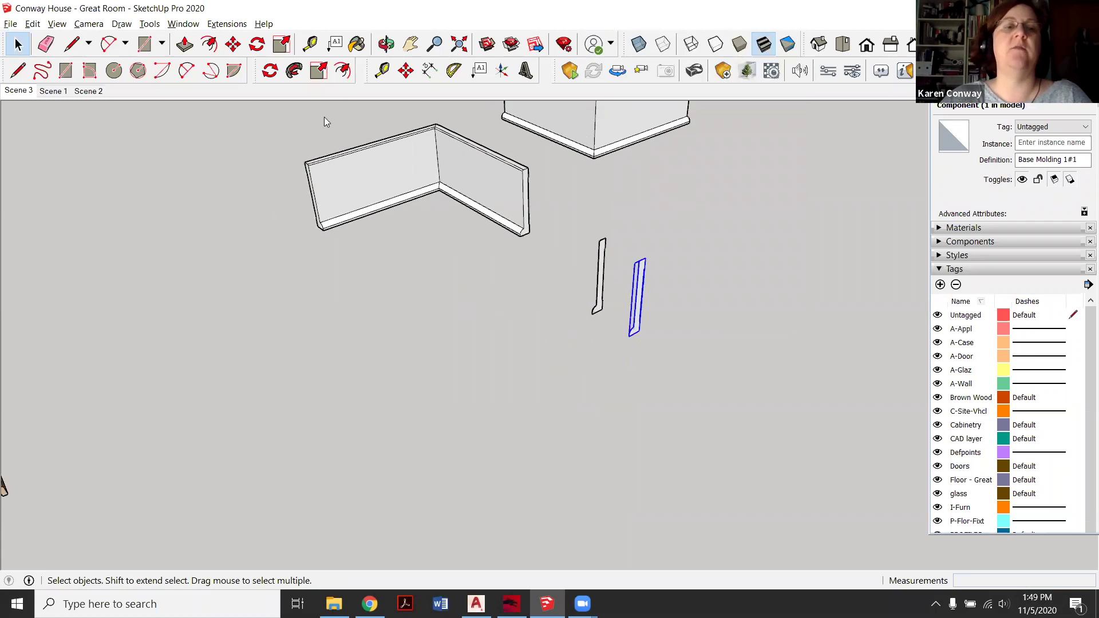
Move the unique profile copy by its bottom back corner onto the bottom corner at the end of the great room wall.
{"action": "left_click", "coordinate": [233, 45]}
{"action": "scroll", "coordinate": [658, 321], "scroll_direction": "up", "scroll_amount": 6}
{"action": "left_click", "coordinate": [587, 373]}
{"action": "scroll", "coordinate": [575, 353], "scroll_direction": "down", "scroll_amount": 6}
{"action": "scroll", "coordinate": [585, 187], "scroll_direction": "up", "scroll_amount": 8}
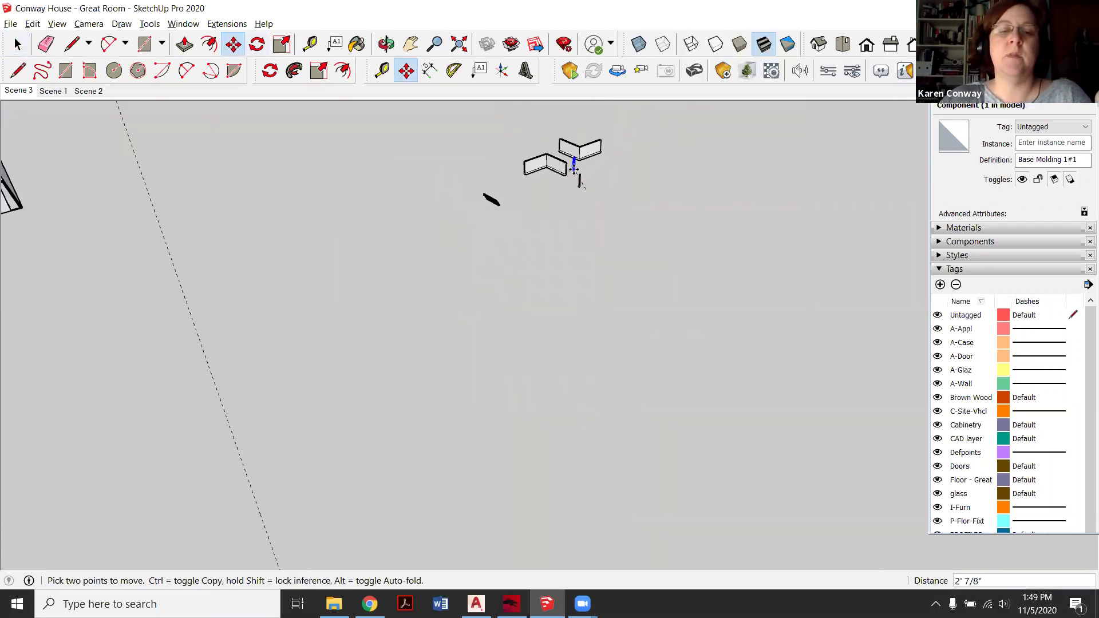
{"action": "scroll", "coordinate": [459, 423], "scroll_direction": "up", "scroll_amount": 1}
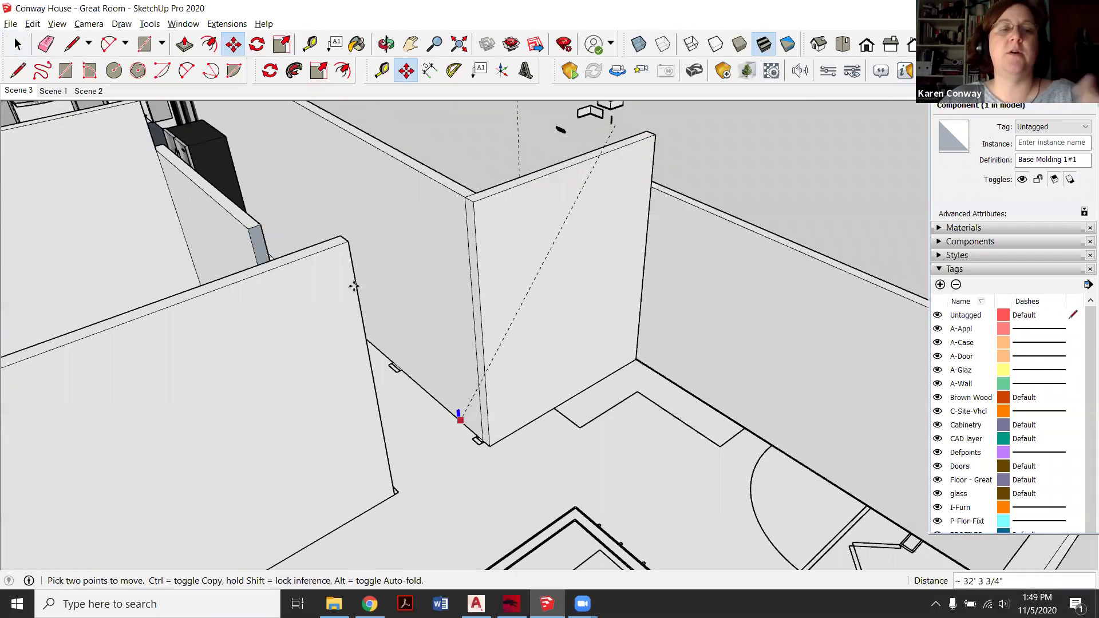
{"action": "scroll", "coordinate": [485, 438], "scroll_direction": "up", "scroll_amount": 5}
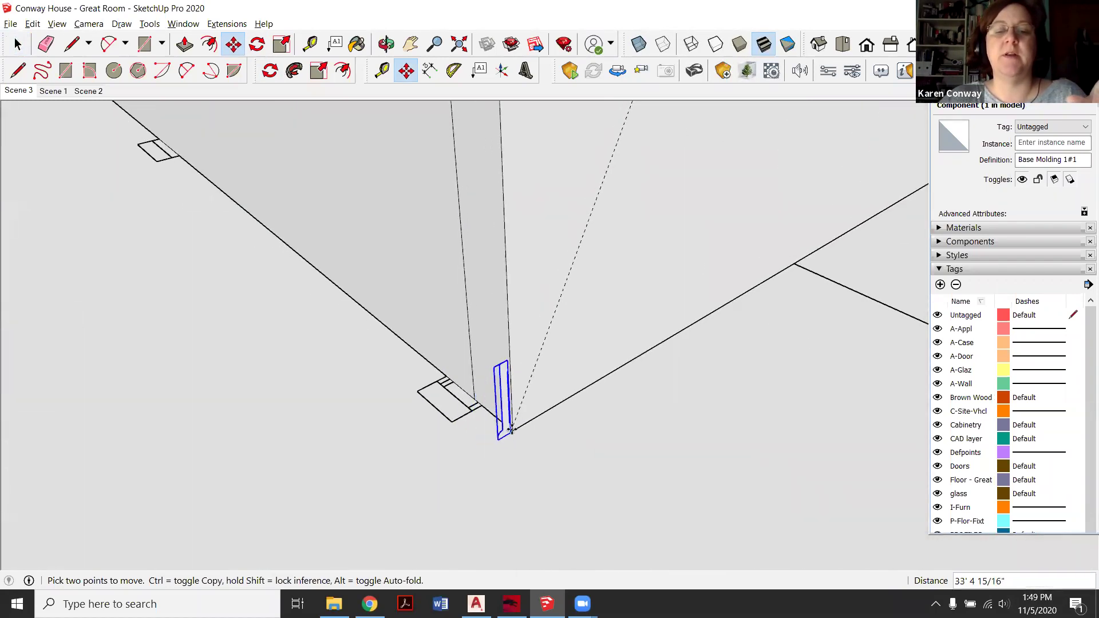
{"action": "scroll", "coordinate": [512, 439], "scroll_direction": "up", "scroll_amount": 3}
{"action": "left_click", "coordinate": [512, 438]}
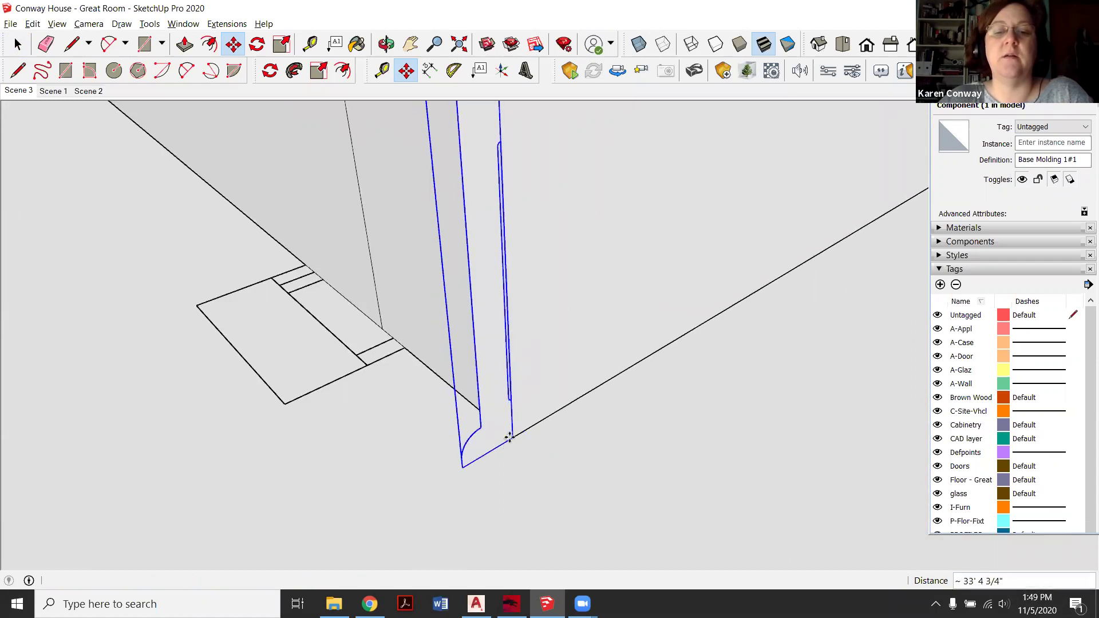
{"action": "scroll", "coordinate": [521, 367], "scroll_direction": "down", "scroll_amount": 5}
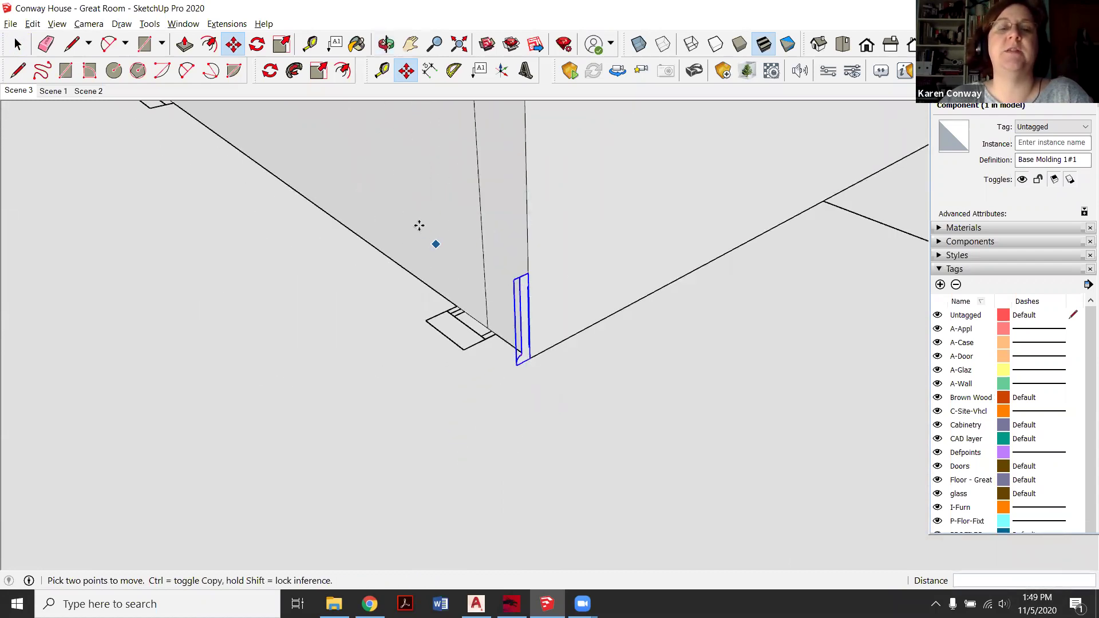
Open the unique profile component at the wall corner for editing.
{"action": "left_click", "coordinate": [386, 44]}
{"action": "left_click_drag", "start_coordinate": [363, 194], "coordinate": [701, 238]}
{"action": "scroll", "coordinate": [701, 239], "scroll_direction": "up", "scroll_amount": 3}
{"action": "key", "text": "space"}
{"action": "scroll", "coordinate": [638, 184], "scroll_direction": "up", "scroll_amount": 3}
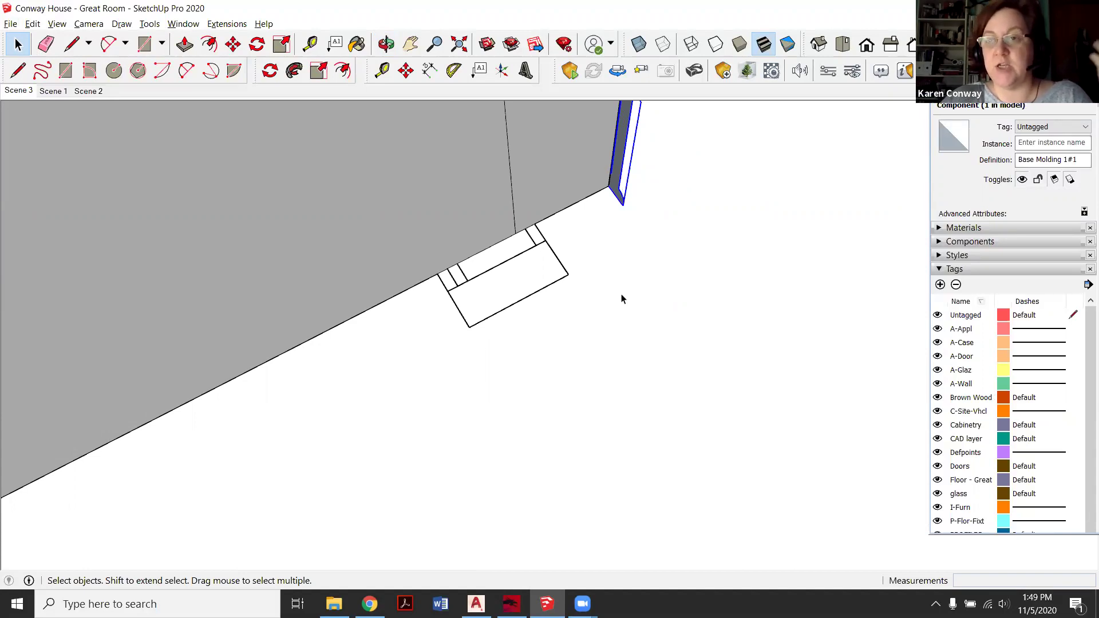
{"action": "scroll", "coordinate": [645, 174], "scroll_direction": "down", "scroll_amount": 3}
{"action": "scroll", "coordinate": [624, 211], "scroll_direction": "up", "scroll_amount": 3}
{"action": "scroll", "coordinate": [624, 210], "scroll_direction": "up", "scroll_amount": 2}
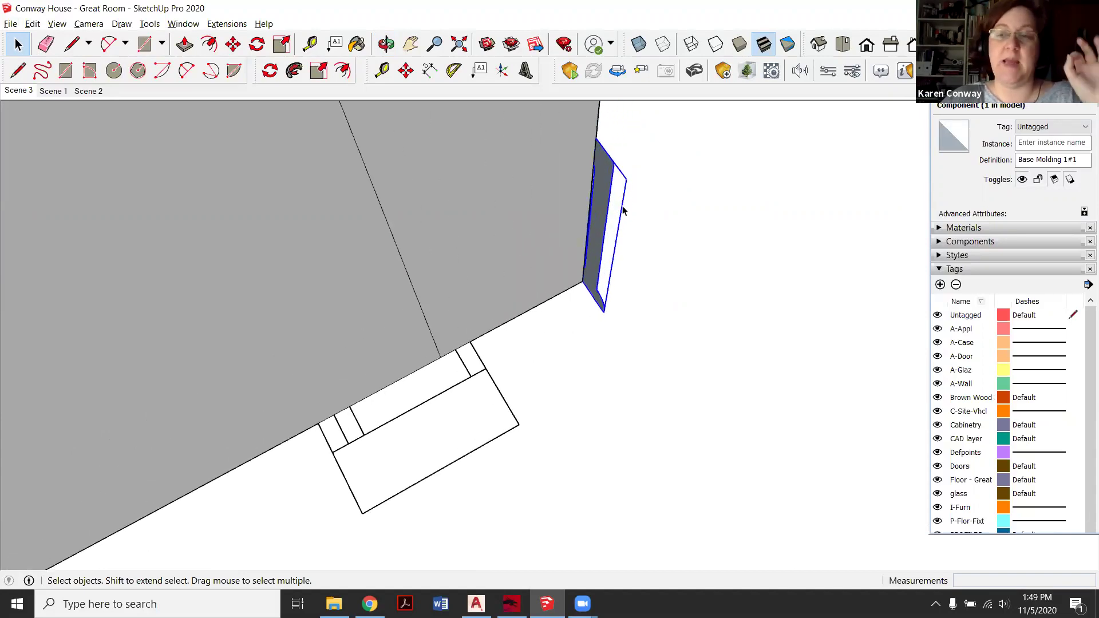
{"action": "right_click", "coordinate": [600, 231]}
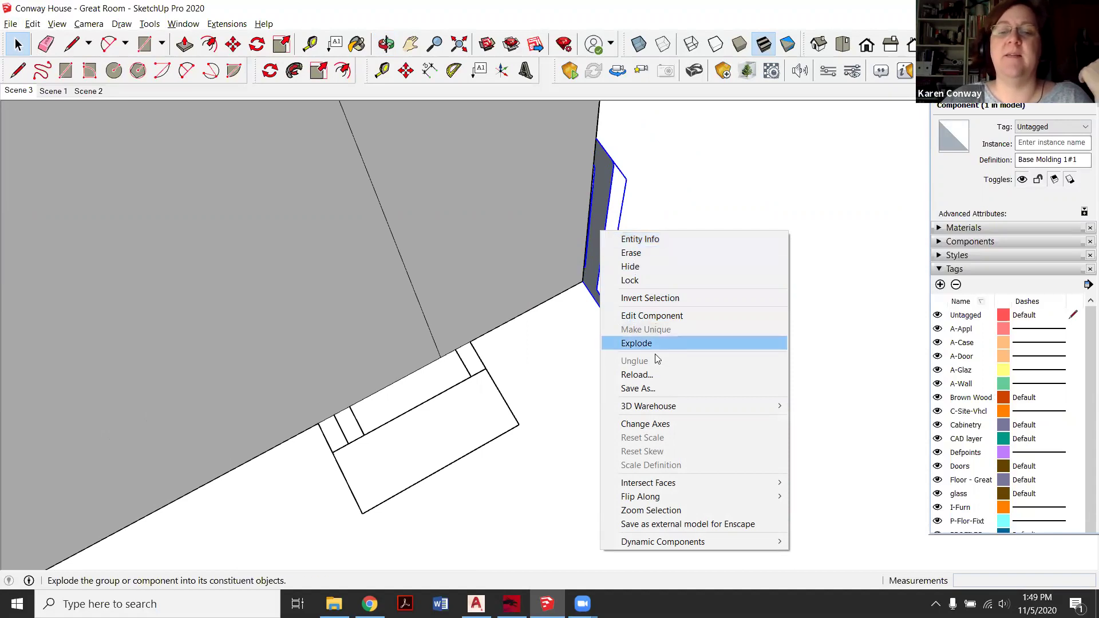
{"action": "left_click", "coordinate": [665, 321]}
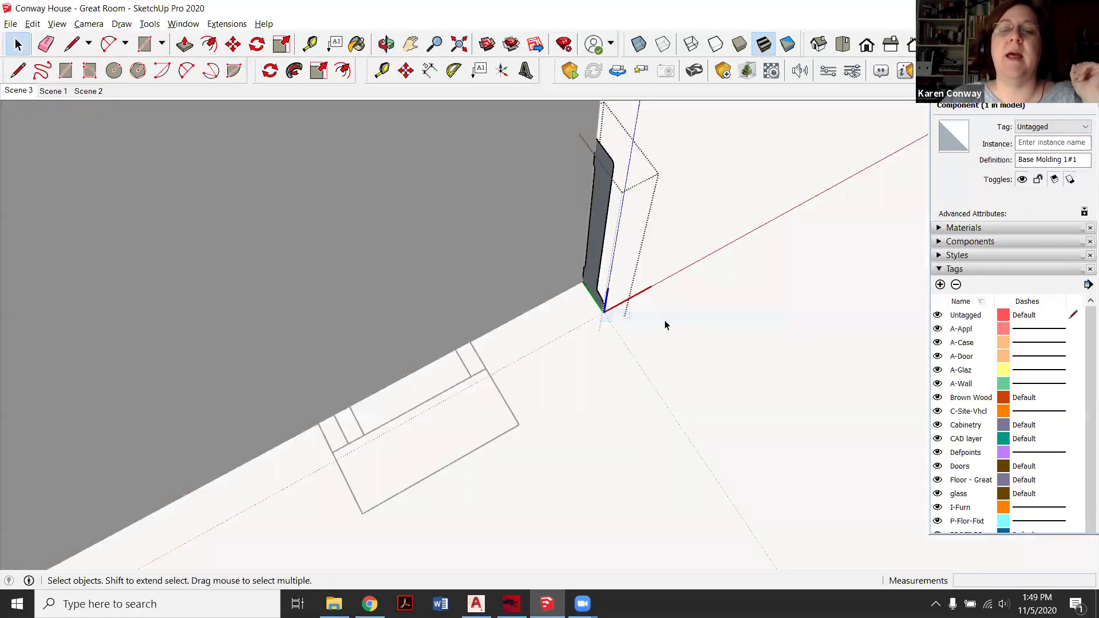
Draw a path line inside the component from the profile's bottom back corner along the wall base to the wall's far corner.
{"action": "left_click", "coordinate": [72, 45]}
{"action": "left_click", "coordinate": [592, 278]}
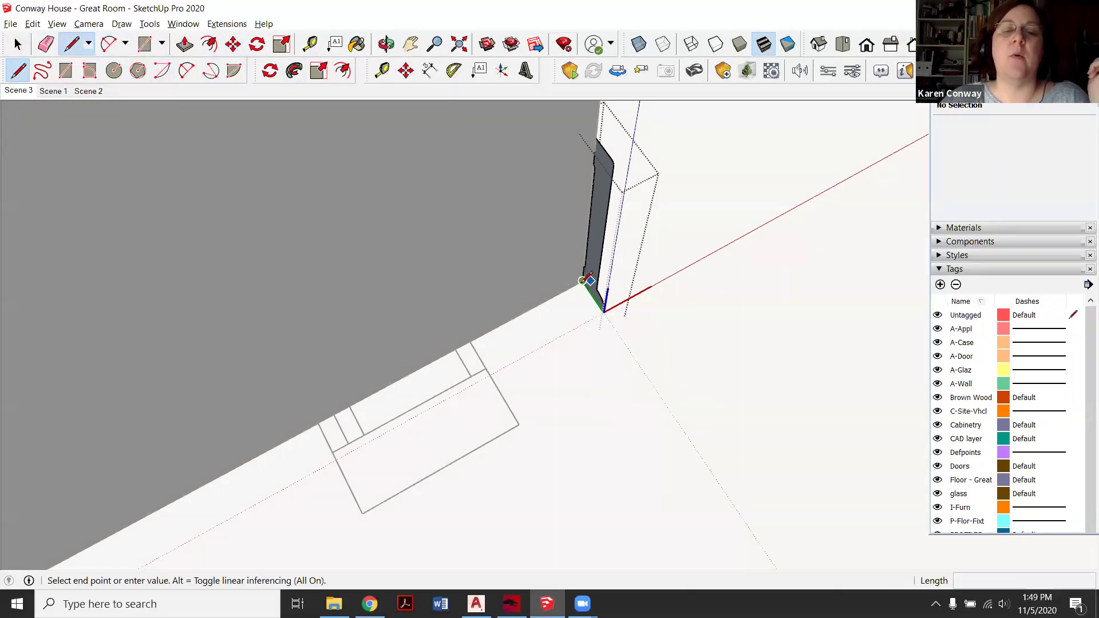
{"action": "scroll", "coordinate": [590, 275], "scroll_direction": "down", "scroll_amount": 6}
{"action": "scroll", "coordinate": [277, 430], "scroll_direction": "up", "scroll_amount": 5}
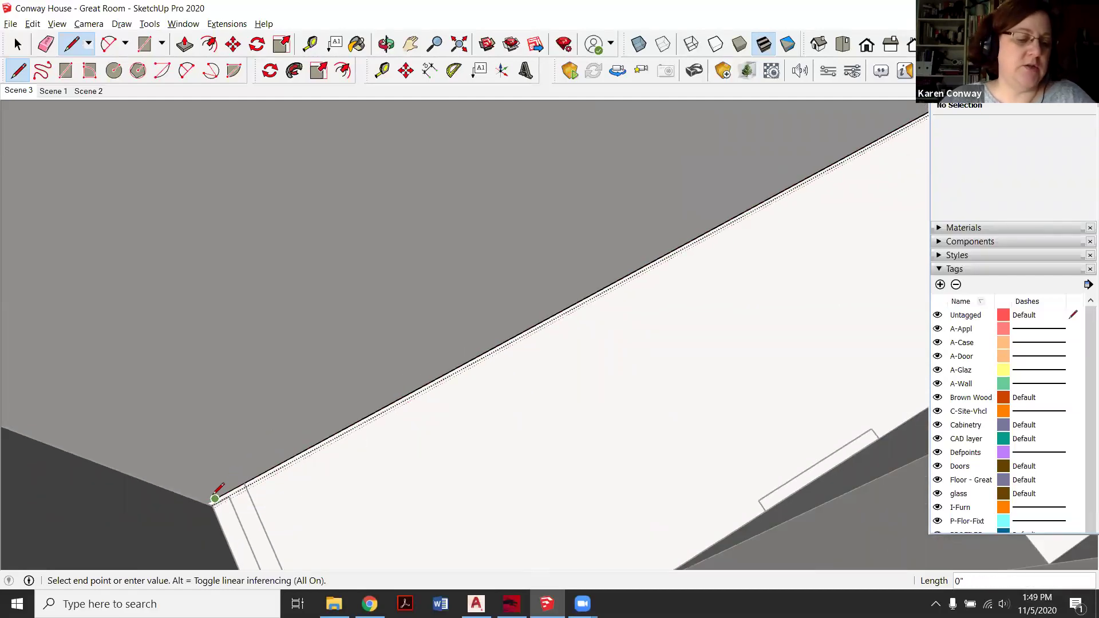
{"action": "key", "text": "Escape"}
{"action": "left_click", "coordinate": [19, 51]}
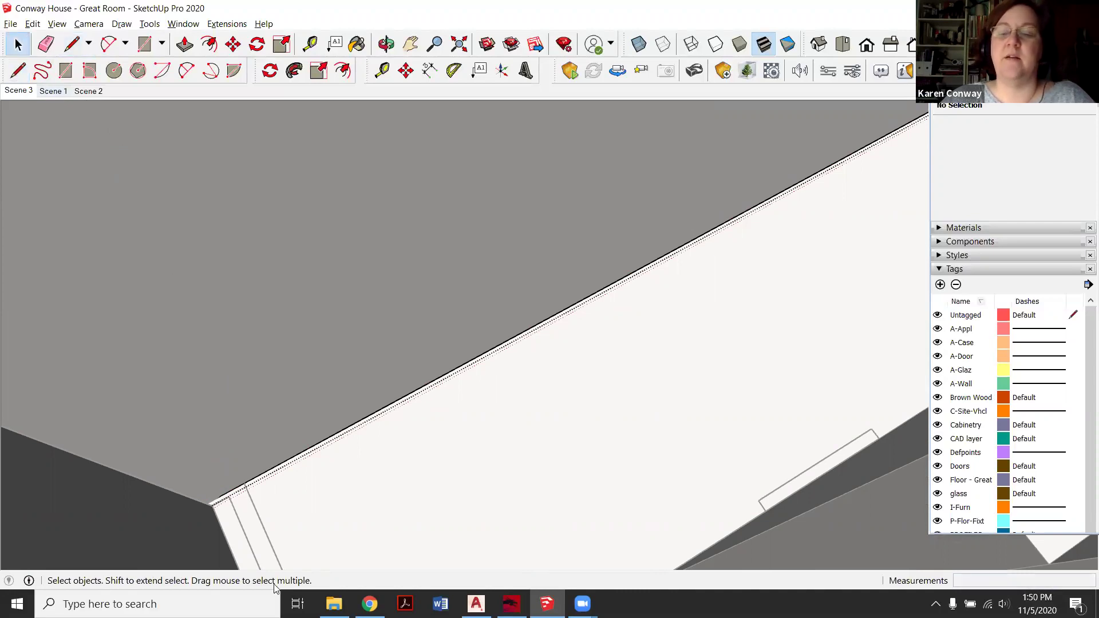
Hide the CAD layer tag.
{"action": "left_click", "coordinate": [937, 439]}
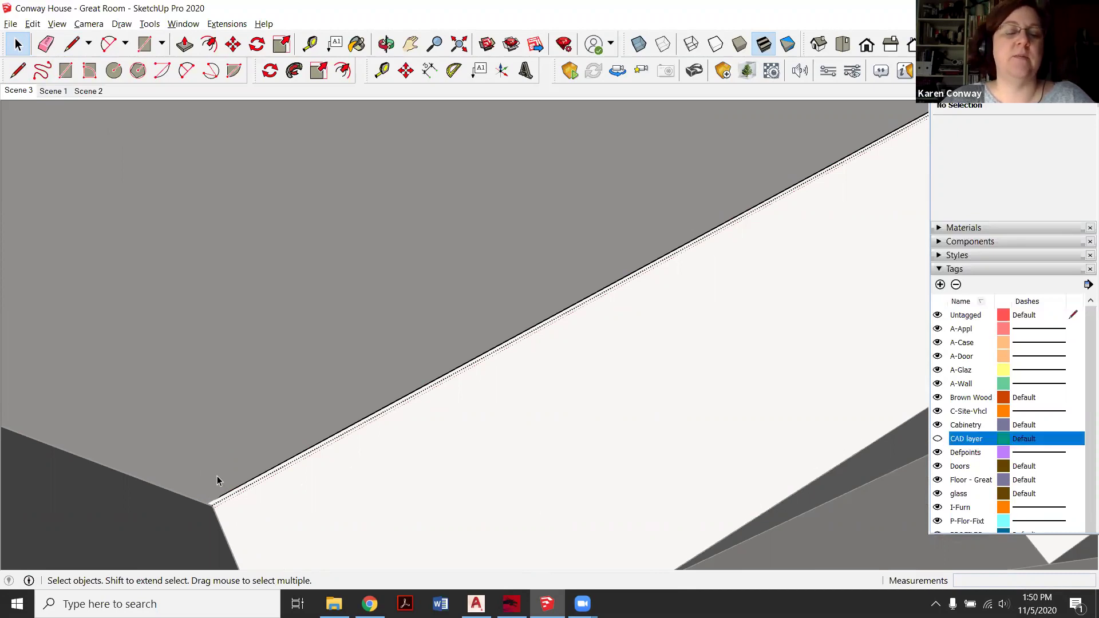
{"action": "scroll", "coordinate": [202, 473], "scroll_direction": "down", "scroll_amount": 3}
{"action": "scroll", "coordinate": [578, 385], "scroll_direction": "up", "scroll_amount": 5}
{"action": "scroll", "coordinate": [658, 258], "scroll_direction": "up", "scroll_amount": 2}
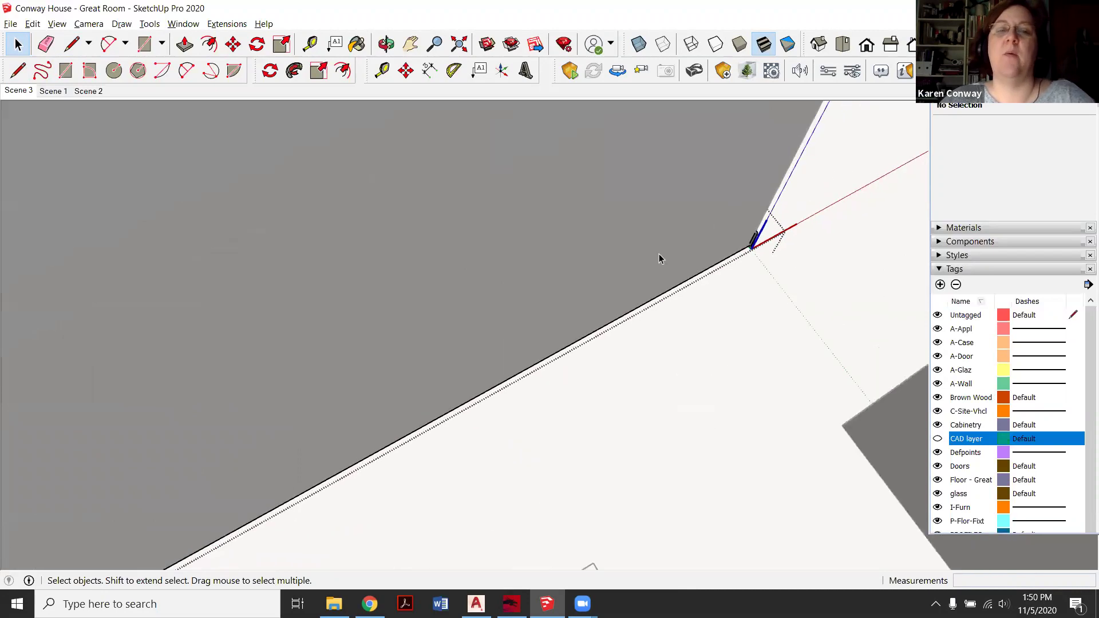
{"action": "scroll", "coordinate": [726, 301], "scroll_direction": "up", "scroll_amount": 2}
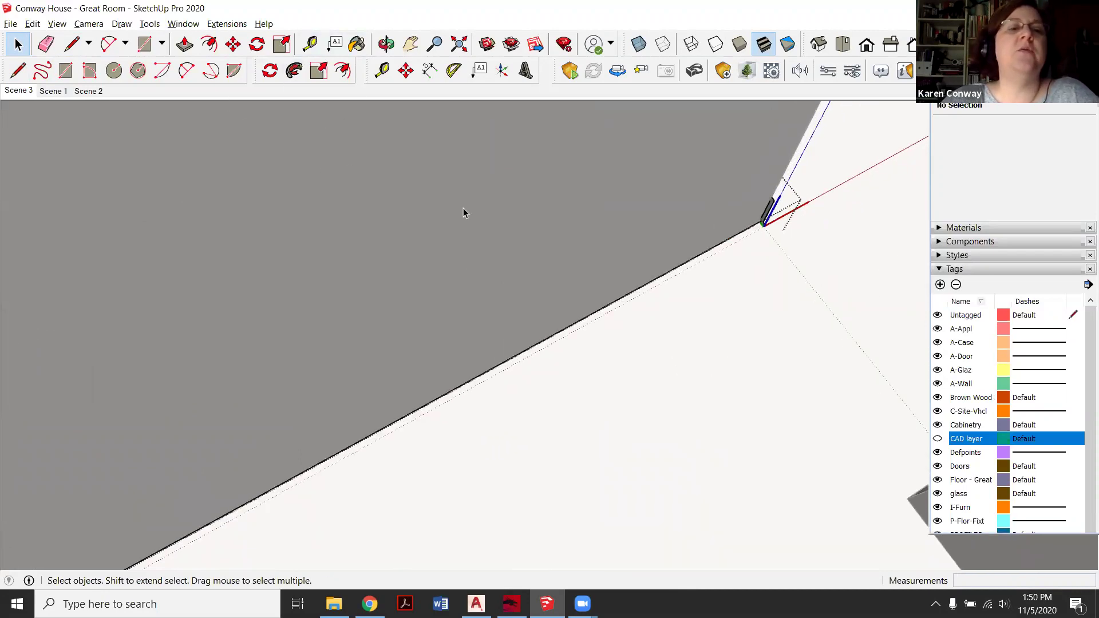
Try to extrude the molding profile along the path line with Follow Me.
{"action": "left_click", "coordinate": [294, 70]}
{"action": "scroll", "coordinate": [755, 202], "scroll_direction": "up", "scroll_amount": 2}
{"action": "scroll", "coordinate": [778, 222], "scroll_direction": "up", "scroll_amount": 2}
{"action": "left_click_drag", "start_coordinate": [779, 222], "coordinate": [803, 196]}
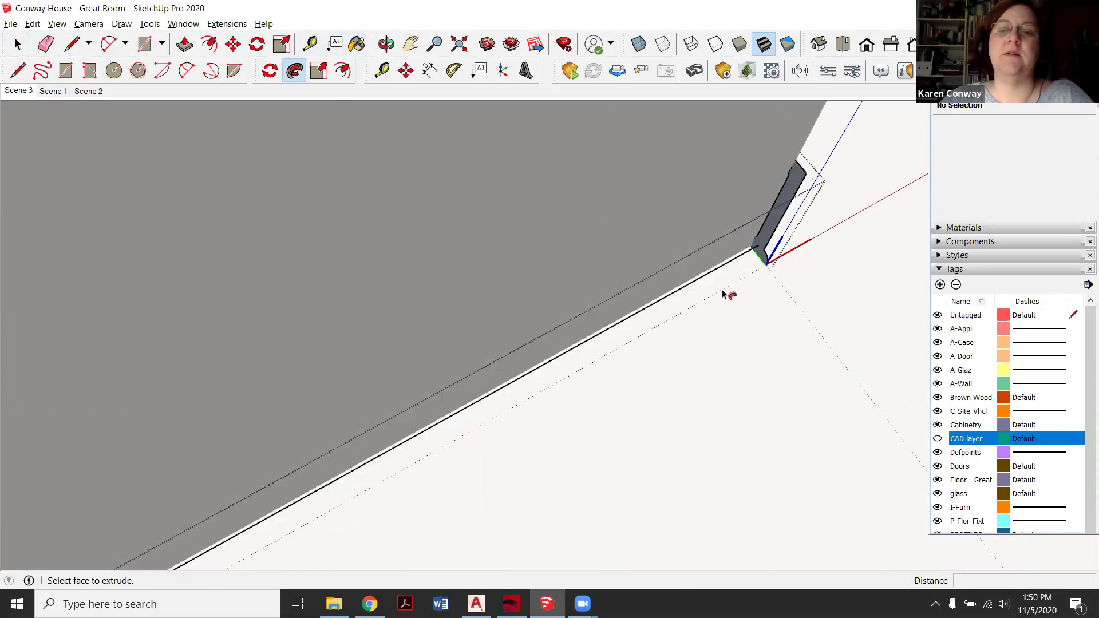
Delete the path line along the base of the wall.
{"action": "left_click", "coordinate": [18, 45]}
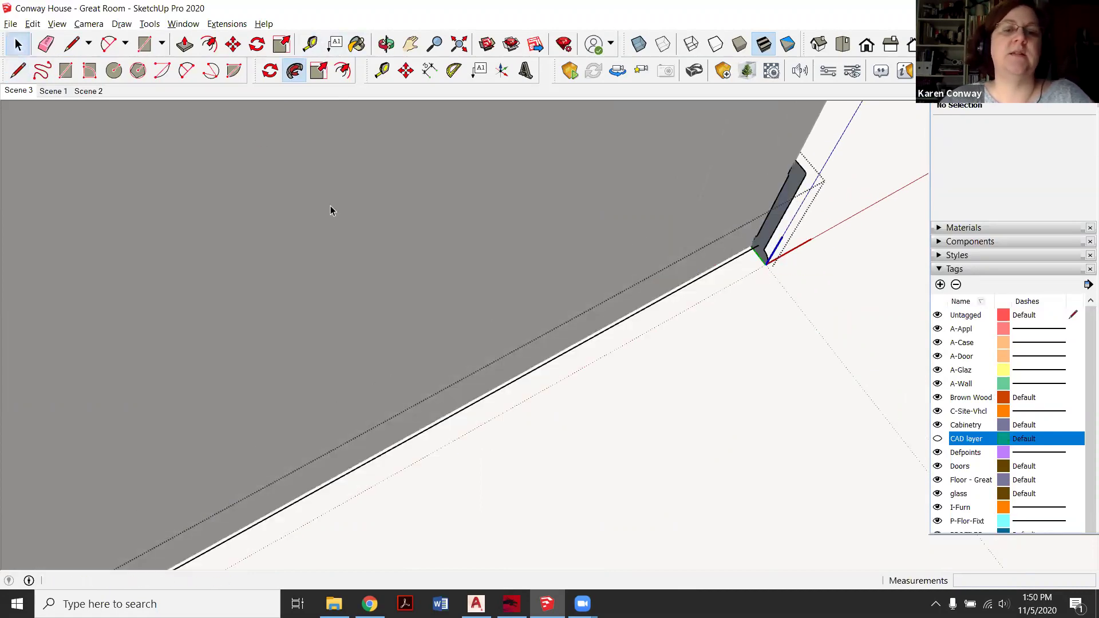
{"action": "left_click", "coordinate": [608, 334]}
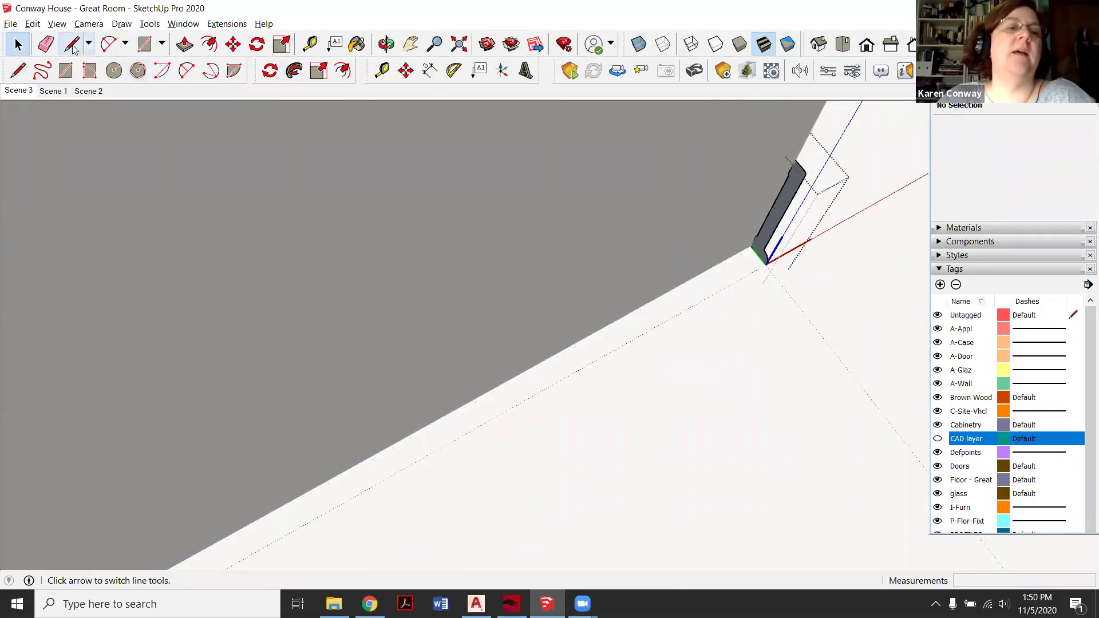
{"action": "scroll", "coordinate": [738, 229], "scroll_direction": "up", "scroll_amount": 3}
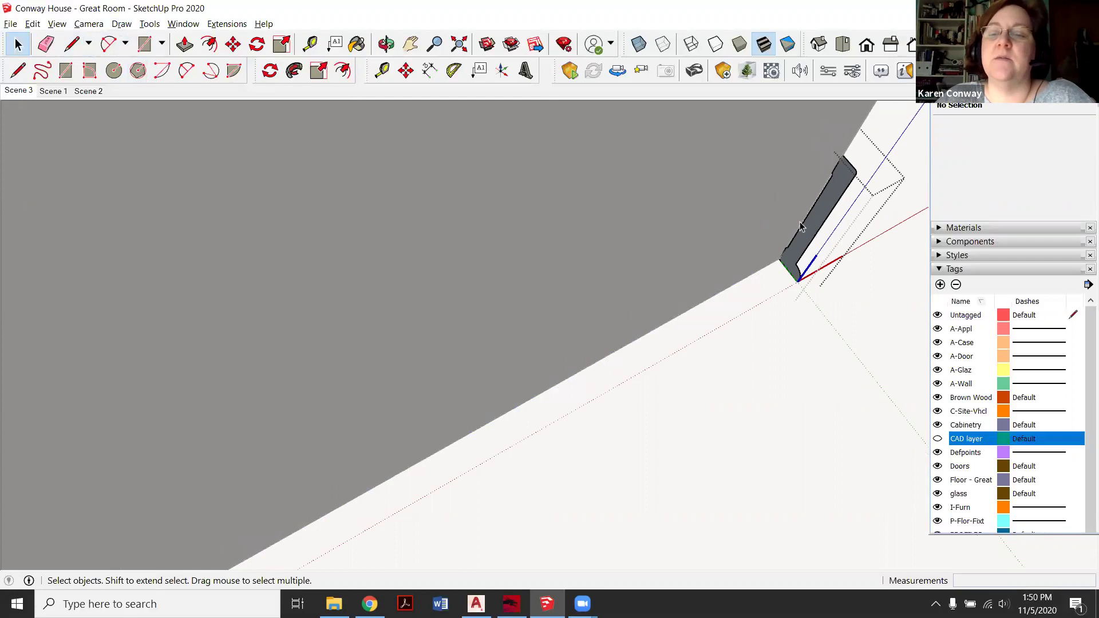
Draw a path line from the molding profile's bottom back corner along the wall base to the side of the refrigerator.
{"action": "left_click", "coordinate": [71, 44]}
{"action": "left_click", "coordinate": [757, 275]}
{"action": "scroll", "coordinate": [761, 235], "scroll_direction": "down", "scroll_amount": 3}
{"action": "scroll", "coordinate": [761, 232], "scroll_direction": "down", "scroll_amount": 3}
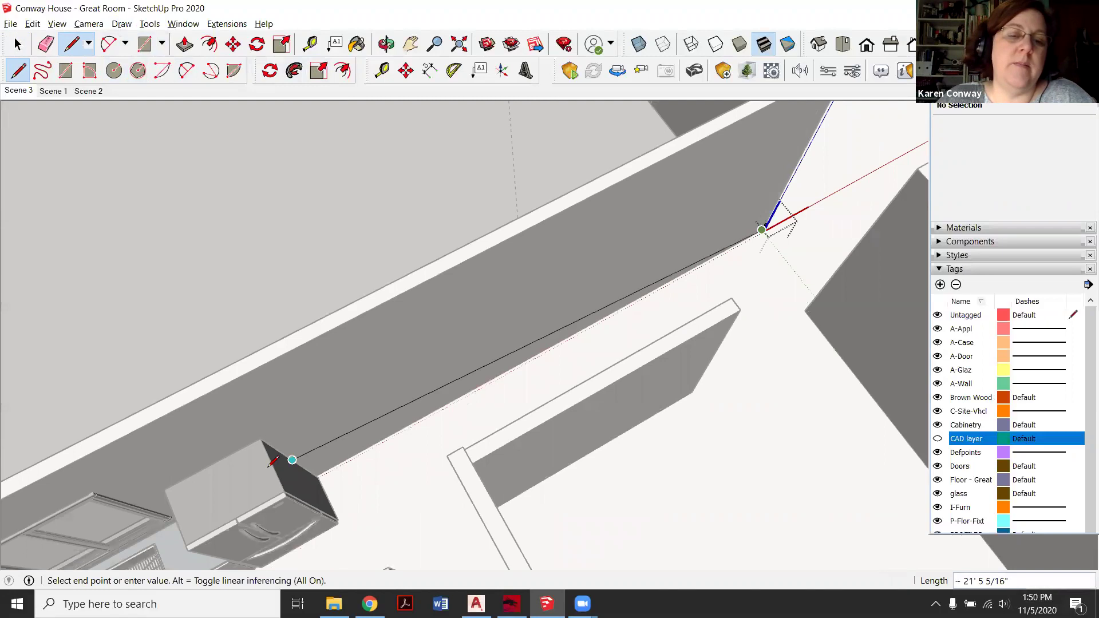
{"action": "scroll", "coordinate": [375, 444], "scroll_direction": "up", "scroll_amount": 5}
{"action": "left_click", "coordinate": [334, 482]}
{"action": "scroll", "coordinate": [307, 405], "scroll_direction": "down", "scroll_amount": 3}
{"action": "key", "text": "Escape"}
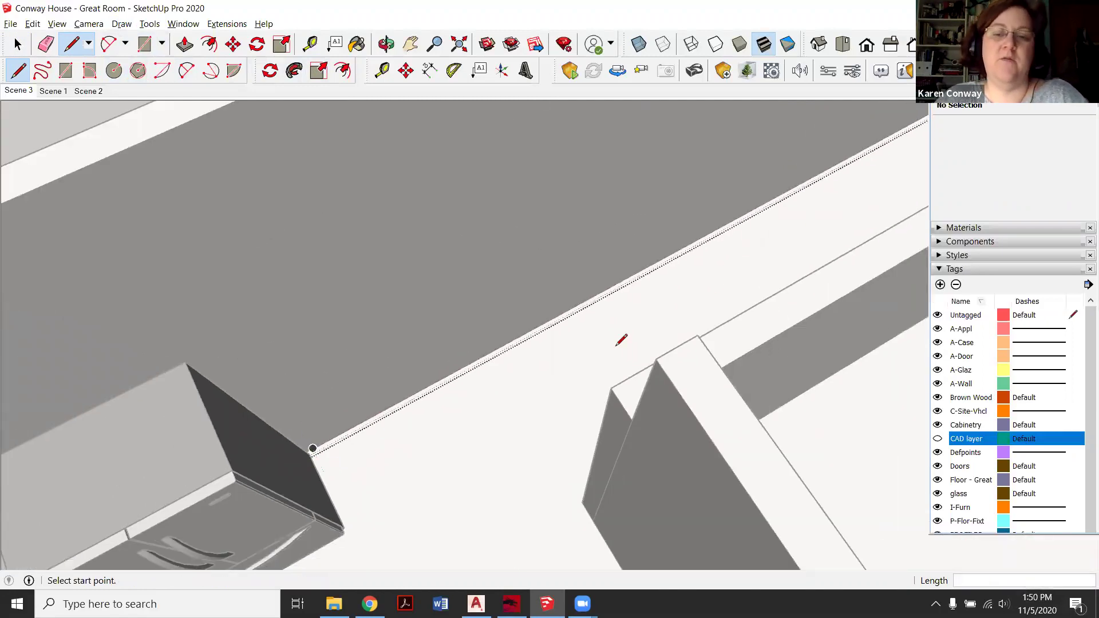
{"action": "scroll", "coordinate": [478, 286], "scroll_direction": "down", "scroll_amount": 3}
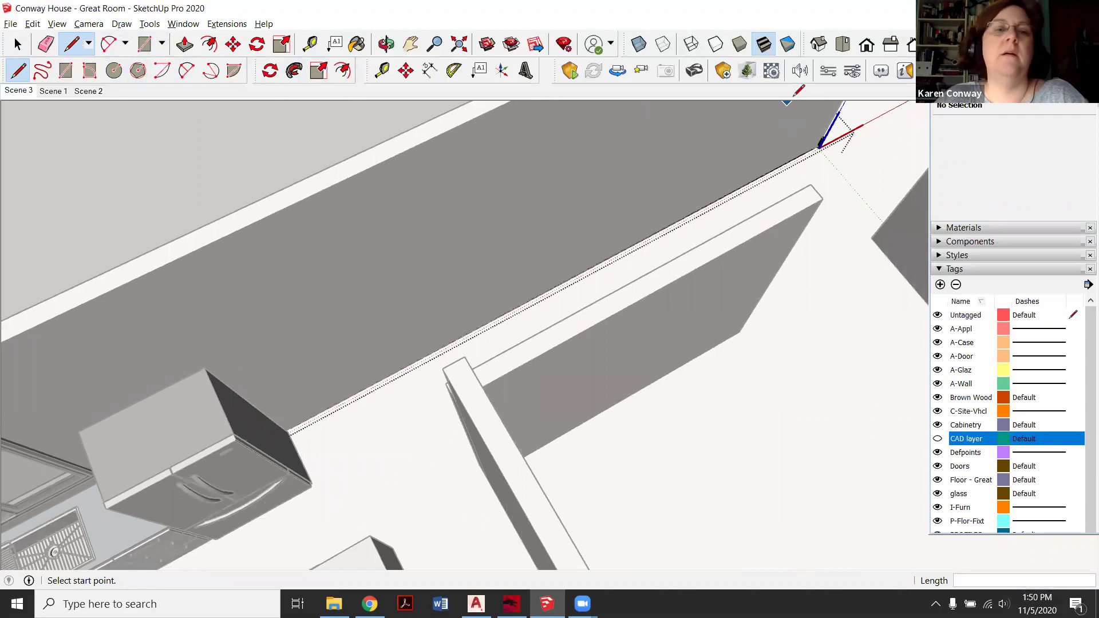
Extrude the molding profile with Follow Me along the path line up to the refrigerator.
{"action": "scroll", "coordinate": [851, 111], "scroll_direction": "up", "scroll_amount": 3}
{"action": "left_click", "coordinate": [294, 71]}
{"action": "scroll", "coordinate": [812, 155], "scroll_direction": "up", "scroll_amount": 4}
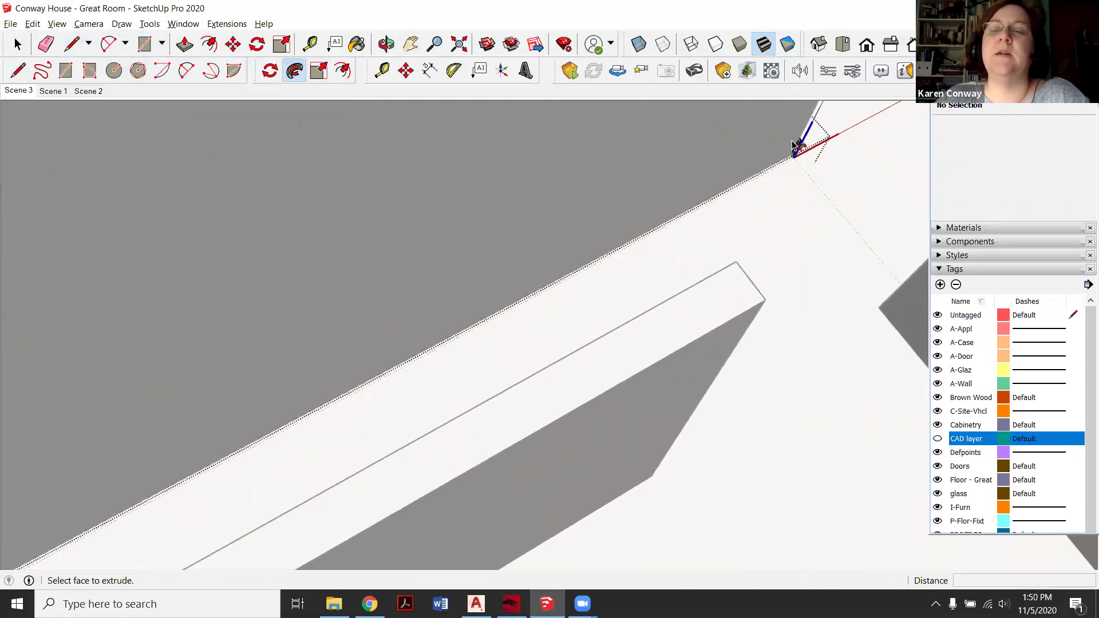
{"action": "left_click", "coordinate": [801, 158]}
{"action": "scroll", "coordinate": [781, 193], "scroll_direction": "down", "scroll_amount": 1}
{"action": "scroll", "coordinate": [731, 246], "scroll_direction": "down", "scroll_amount": 4}
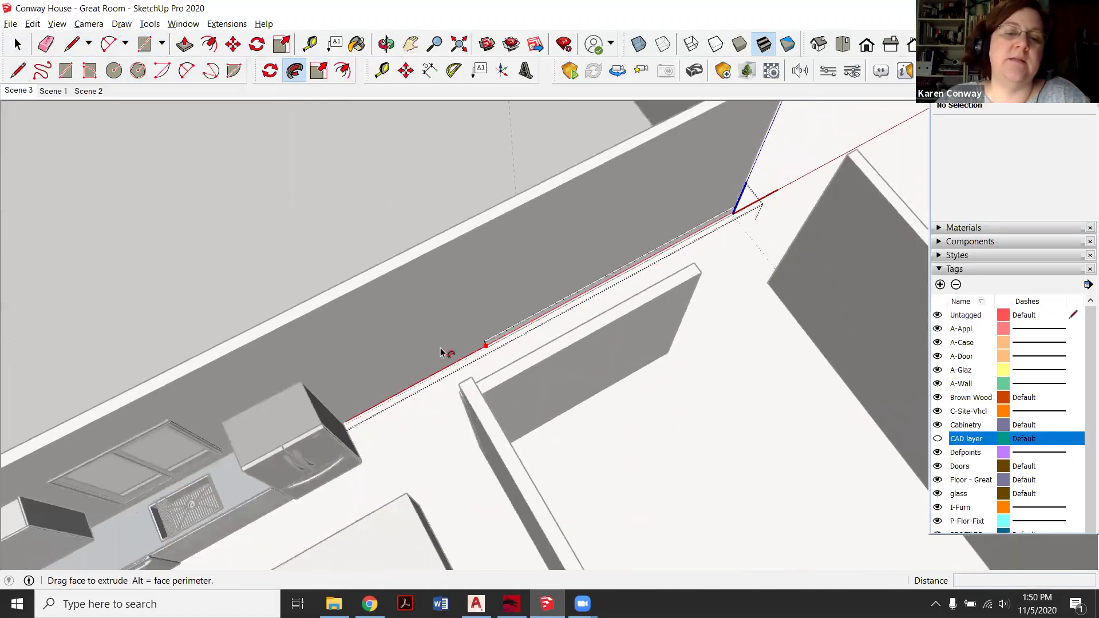
{"action": "scroll", "coordinate": [410, 397], "scroll_direction": "up", "scroll_amount": 2}
{"action": "scroll", "coordinate": [294, 458], "scroll_direction": "up", "scroll_amount": 2}
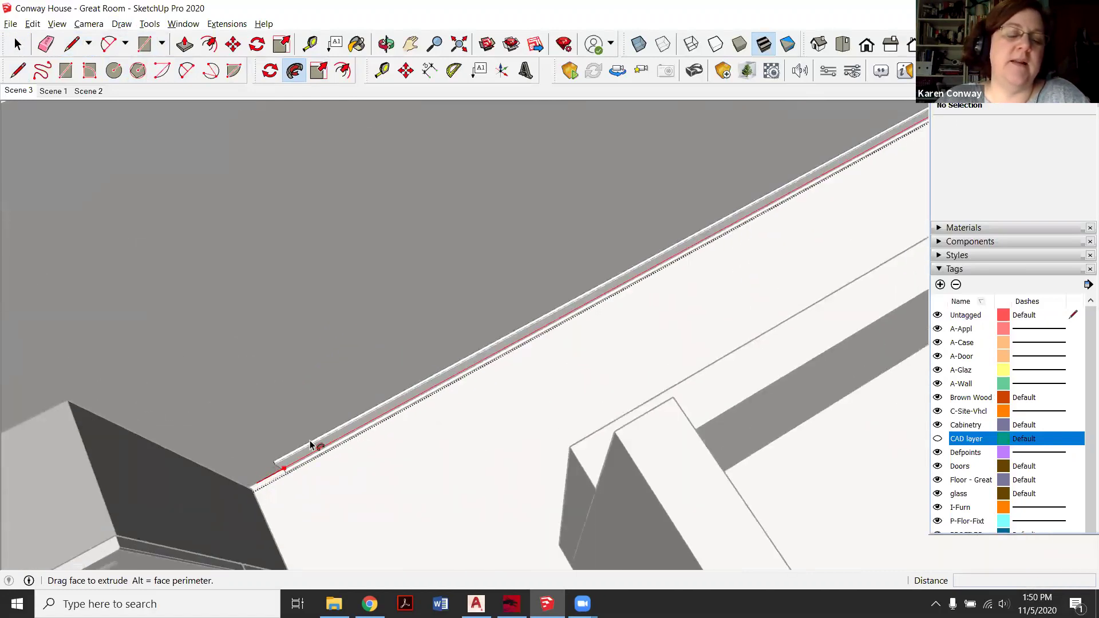
{"action": "left_click", "coordinate": [252, 491]}
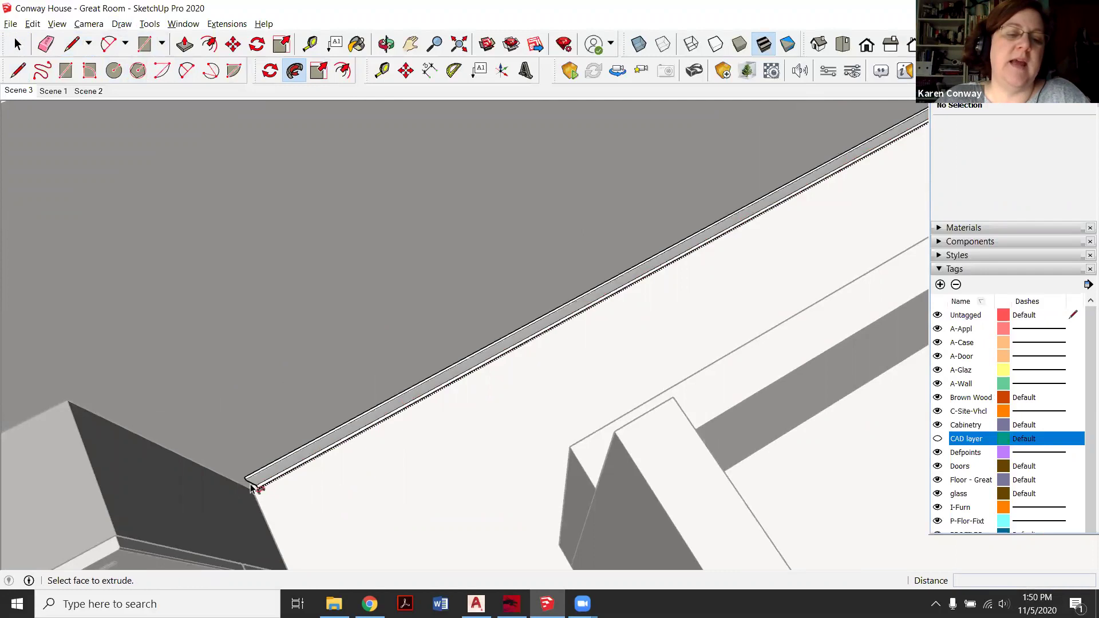
Push/Pull the end face of the molding beside the refrigerator by about 1 3/8".
{"action": "scroll", "coordinate": [208, 496], "scroll_direction": "up", "scroll_amount": 4}
{"action": "scroll", "coordinate": [282, 430], "scroll_direction": "up", "scroll_amount": 2}
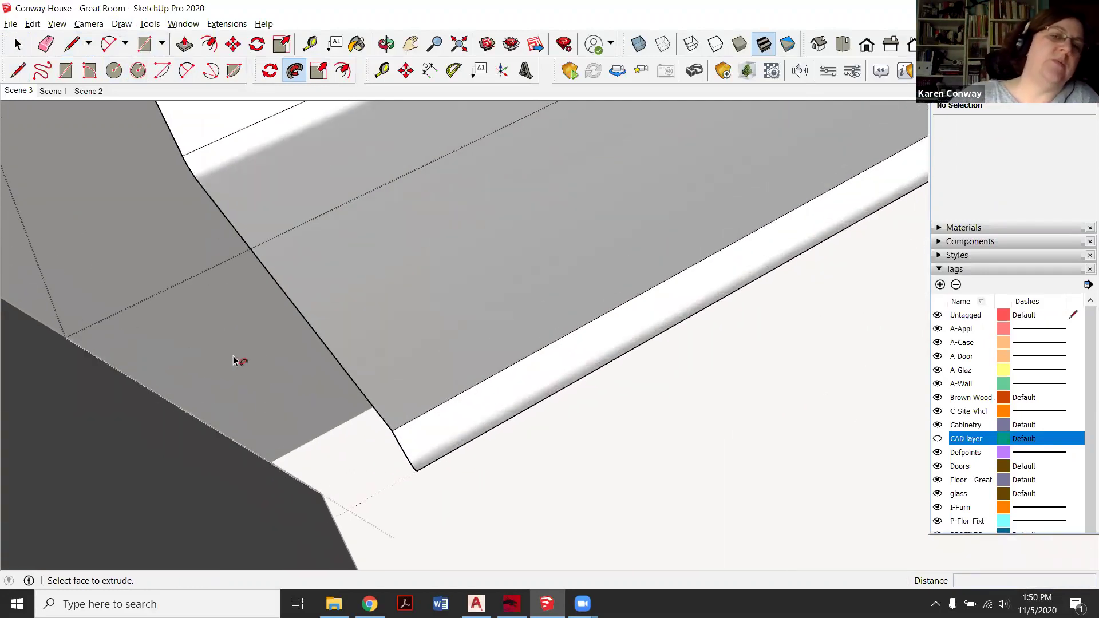
{"action": "scroll", "coordinate": [238, 360], "scroll_direction": "down", "scroll_amount": 2}
{"action": "left_click", "coordinate": [386, 44]}
{"action": "left_click_drag", "start_coordinate": [417, 275], "coordinate": [454, 194]}
{"action": "left_click", "coordinate": [185, 45]}
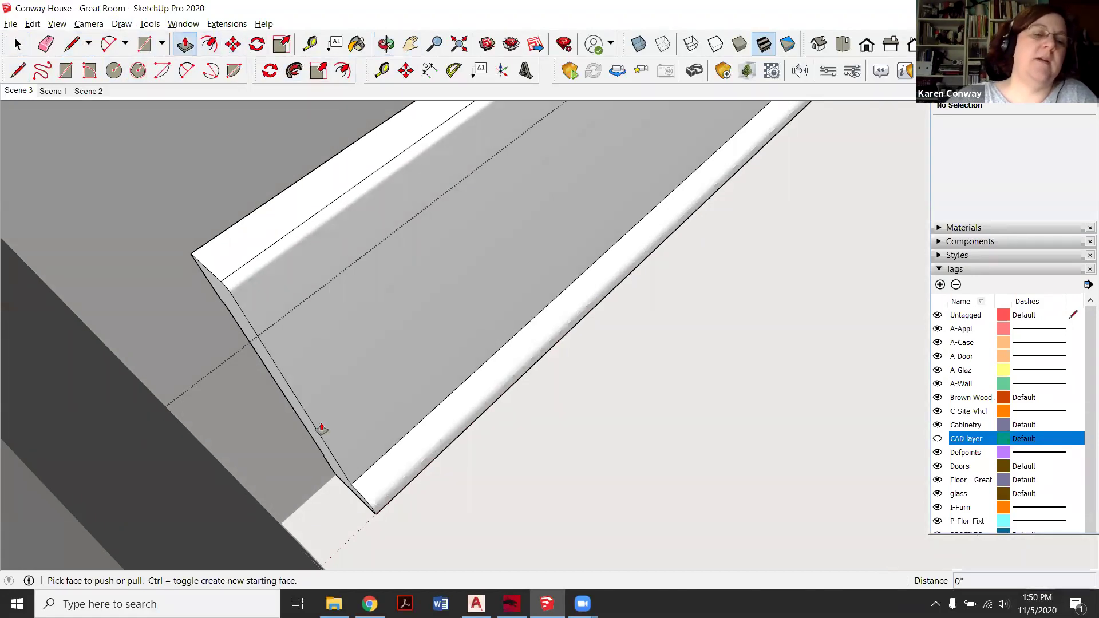
{"action": "left_click", "coordinate": [302, 423]}
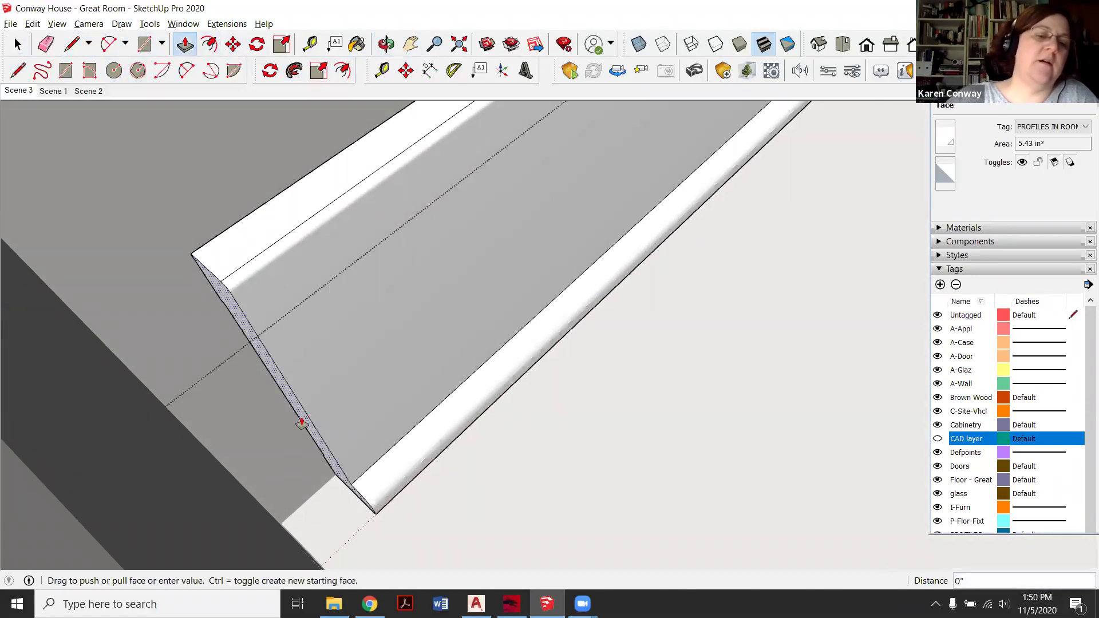
{"action": "left_click", "coordinate": [295, 404]}
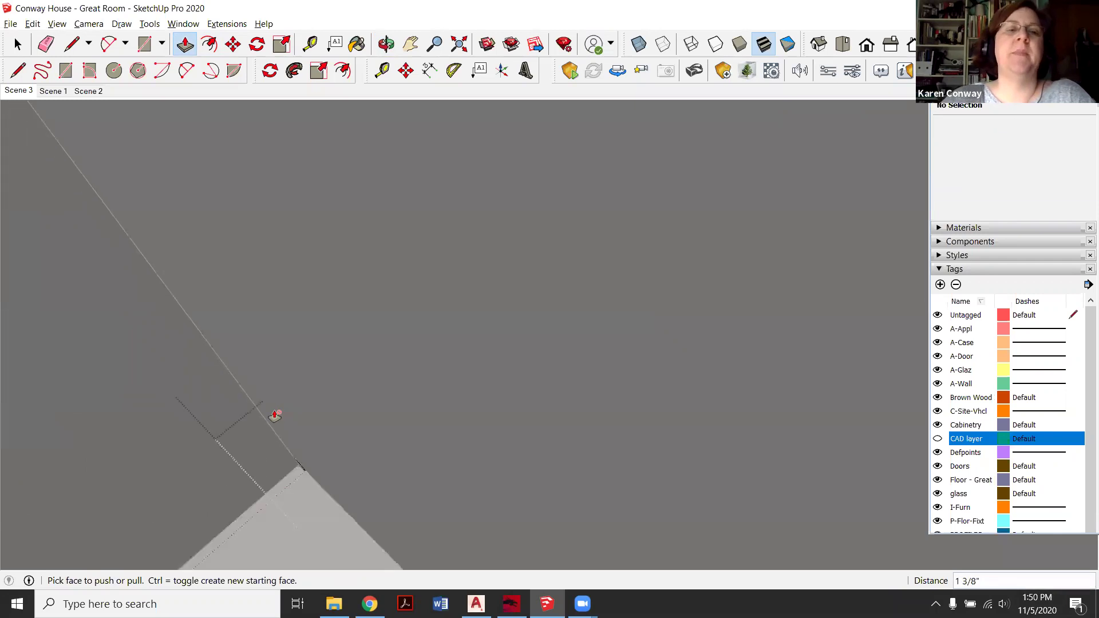
{"action": "left_click", "coordinate": [269, 116]}
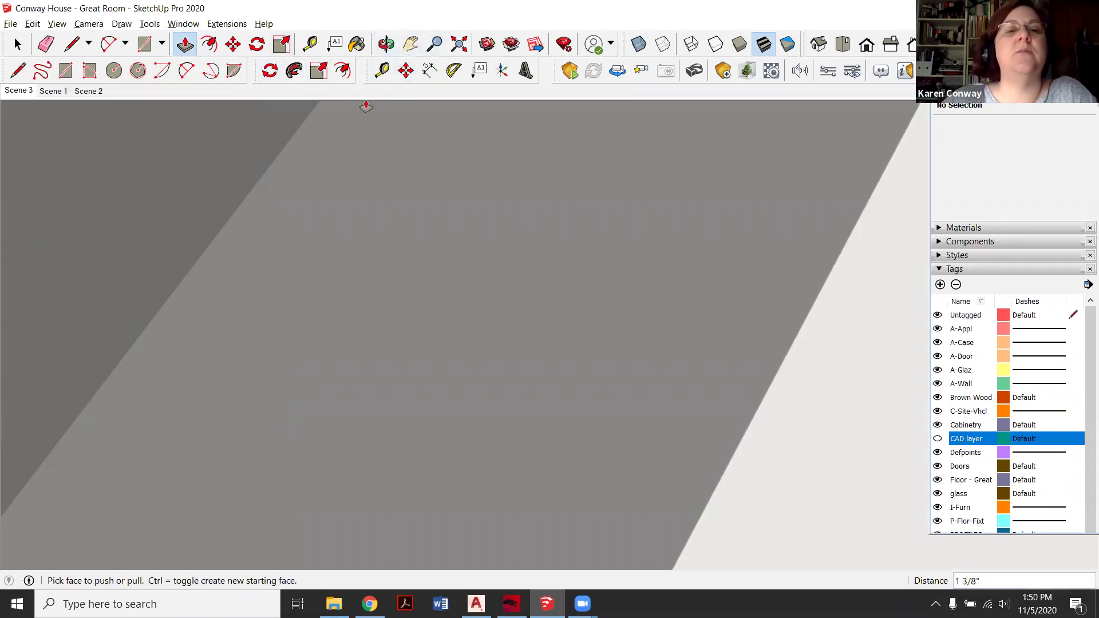
Examine the molding run along the great room wall in an overview of the whole house.
{"action": "left_click", "coordinate": [459, 44]}
{"action": "scroll", "coordinate": [490, 276], "scroll_direction": "up", "scroll_amount": 3}
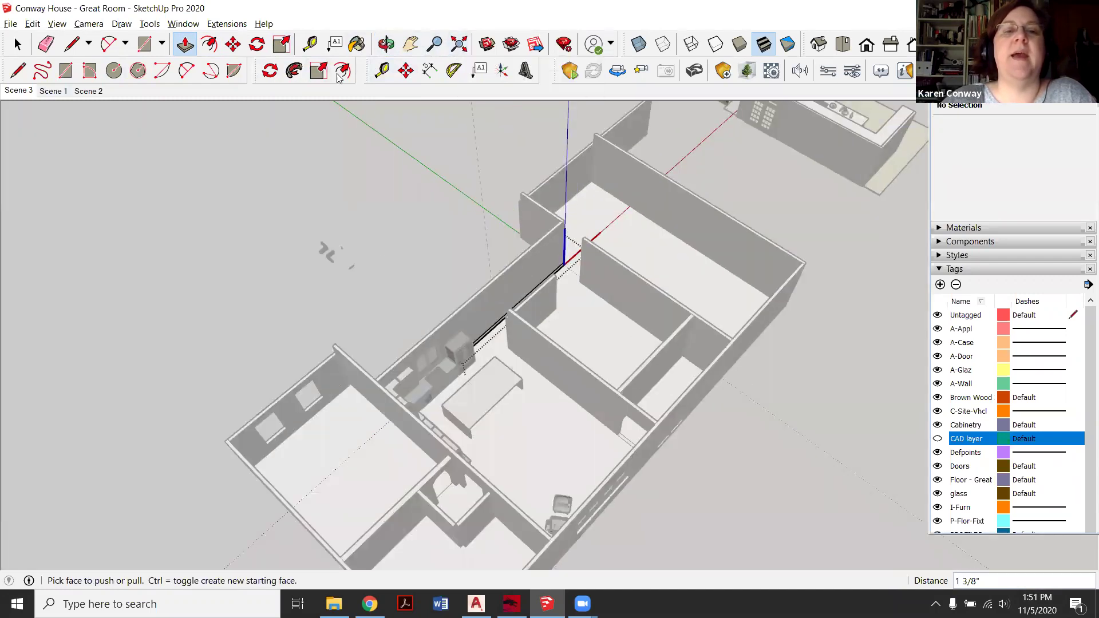
{"action": "left_click", "coordinate": [386, 44]}
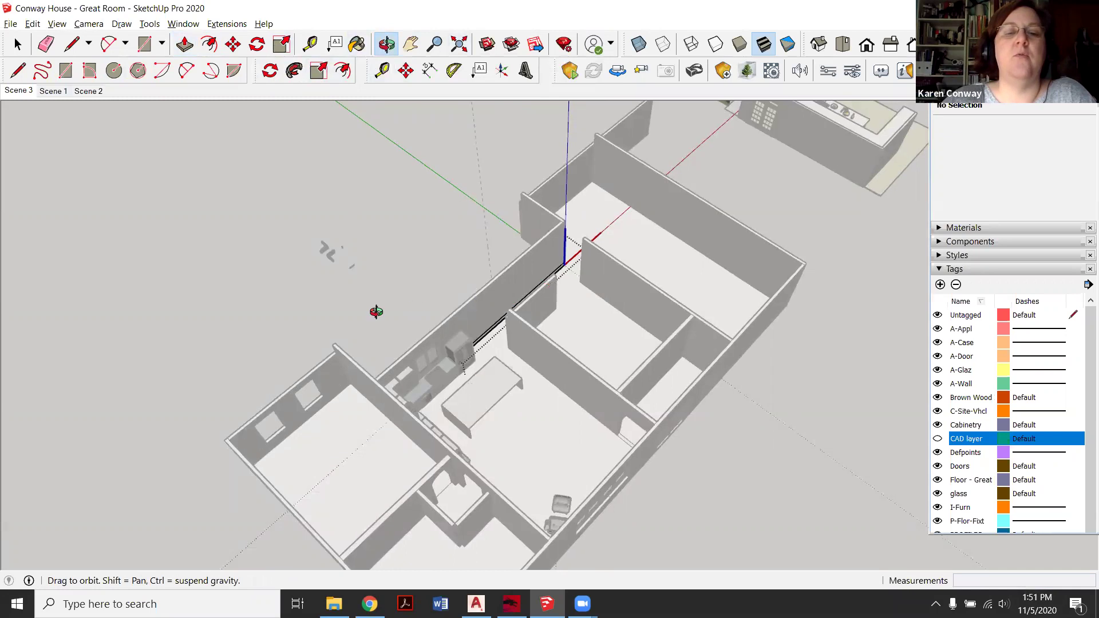
{"action": "left_click_drag", "start_coordinate": [416, 306], "coordinate": [595, 294]}
{"action": "scroll", "coordinate": [596, 293], "scroll_direction": "up", "scroll_amount": 6}
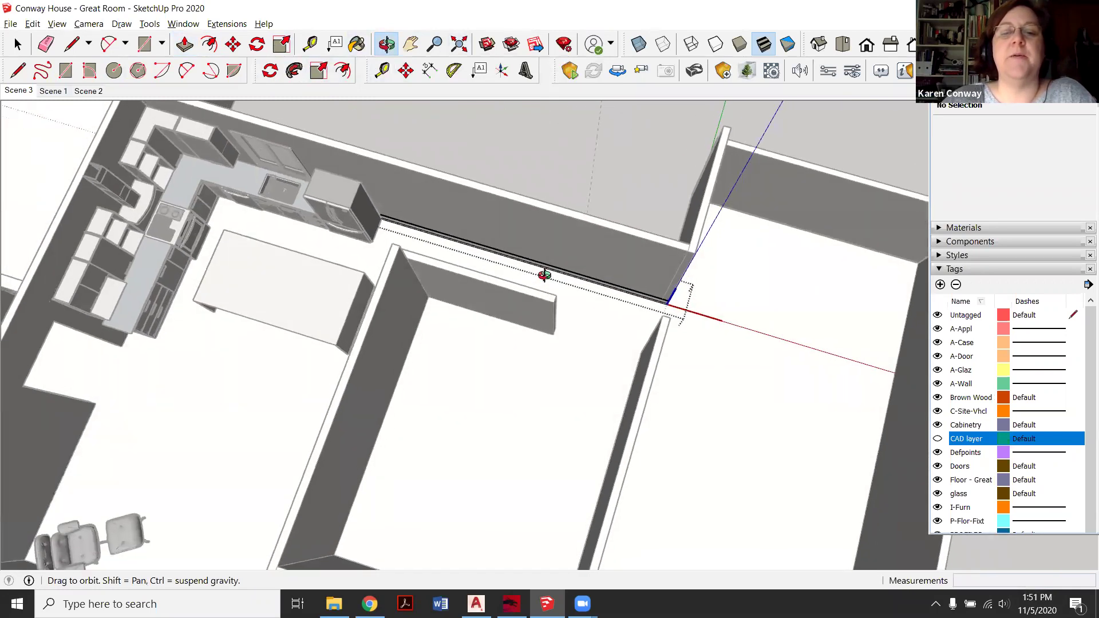
{"action": "scroll", "coordinate": [544, 275], "scroll_direction": "down", "scroll_amount": 6}
{"action": "scroll", "coordinate": [520, 334], "scroll_direction": "up", "scroll_amount": 3}
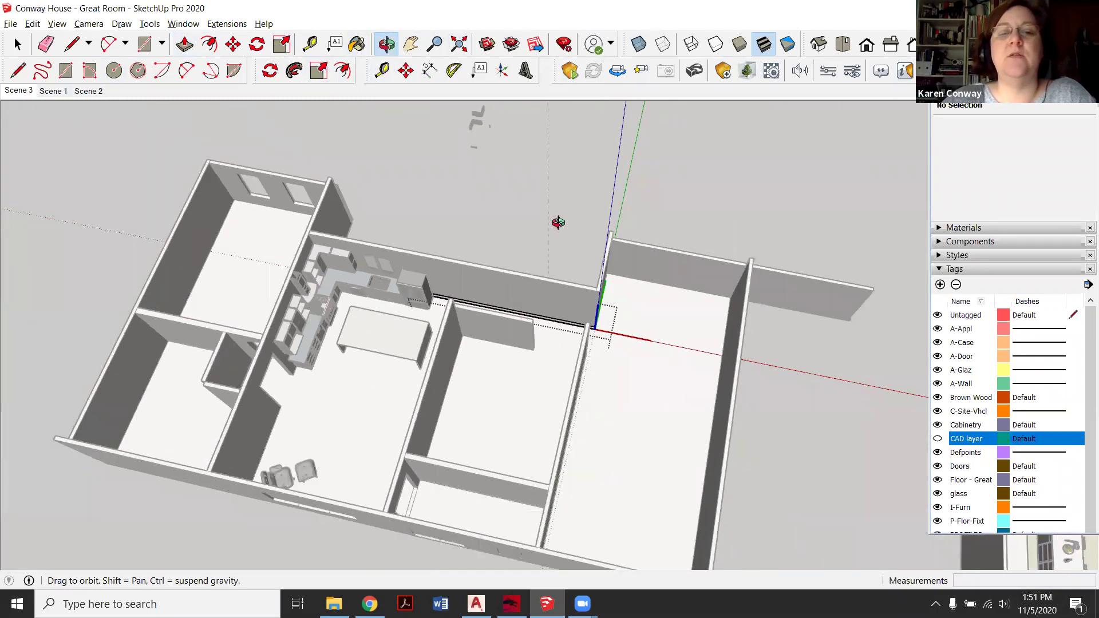
{"action": "scroll", "coordinate": [498, 135], "scroll_direction": "up", "scroll_amount": 2}
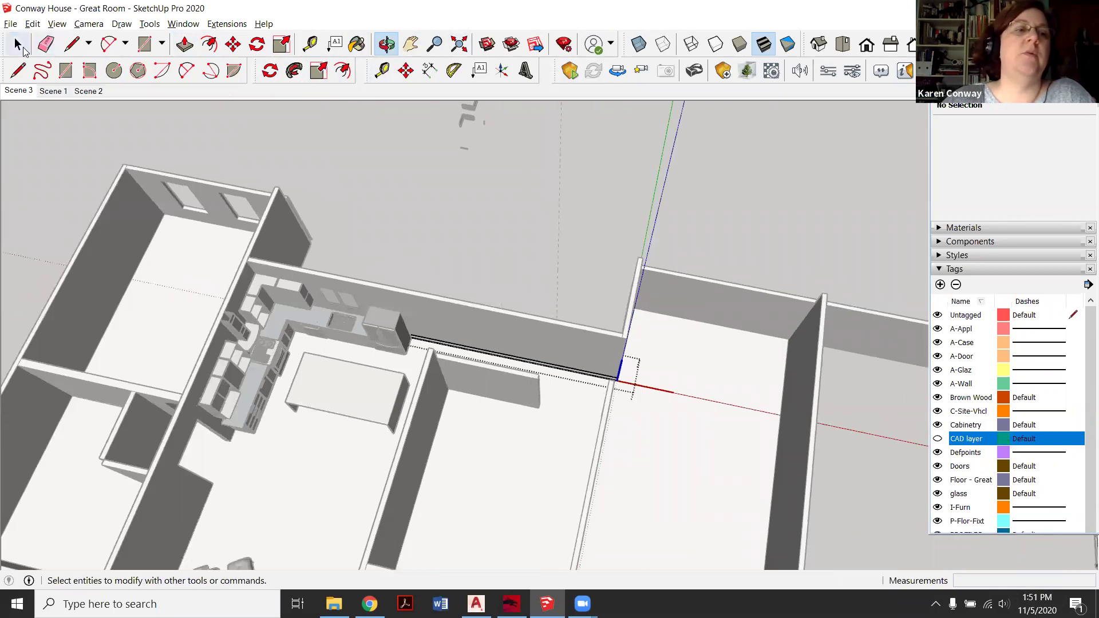
Exit editing of the molding component.
{"action": "left_click", "coordinate": [17, 44]}
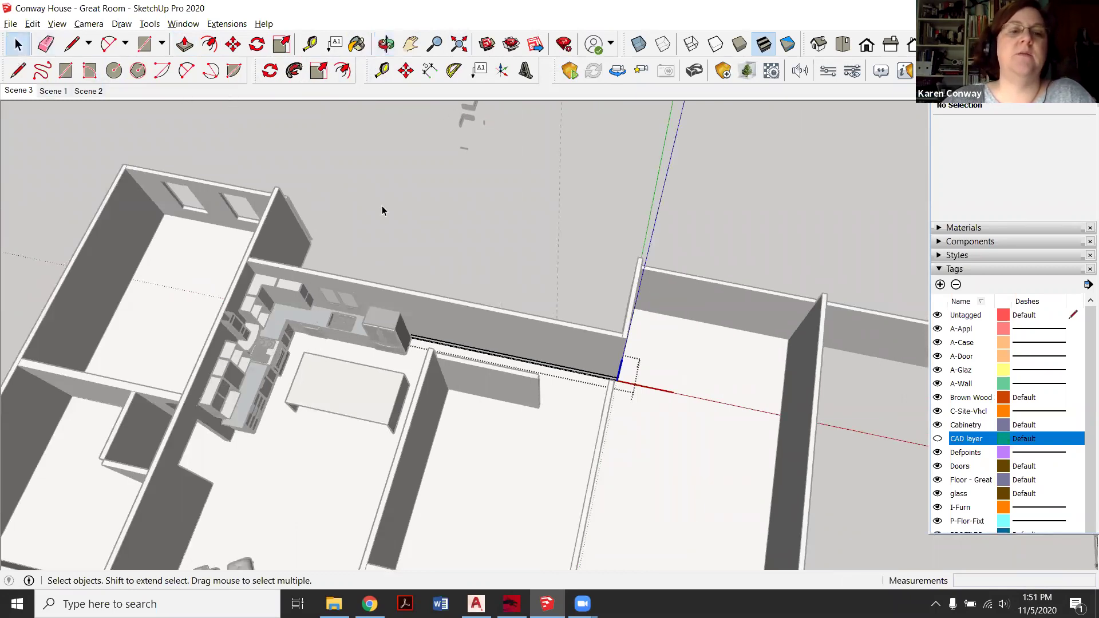
{"action": "scroll", "coordinate": [592, 416], "scroll_direction": "up", "scroll_amount": 5}
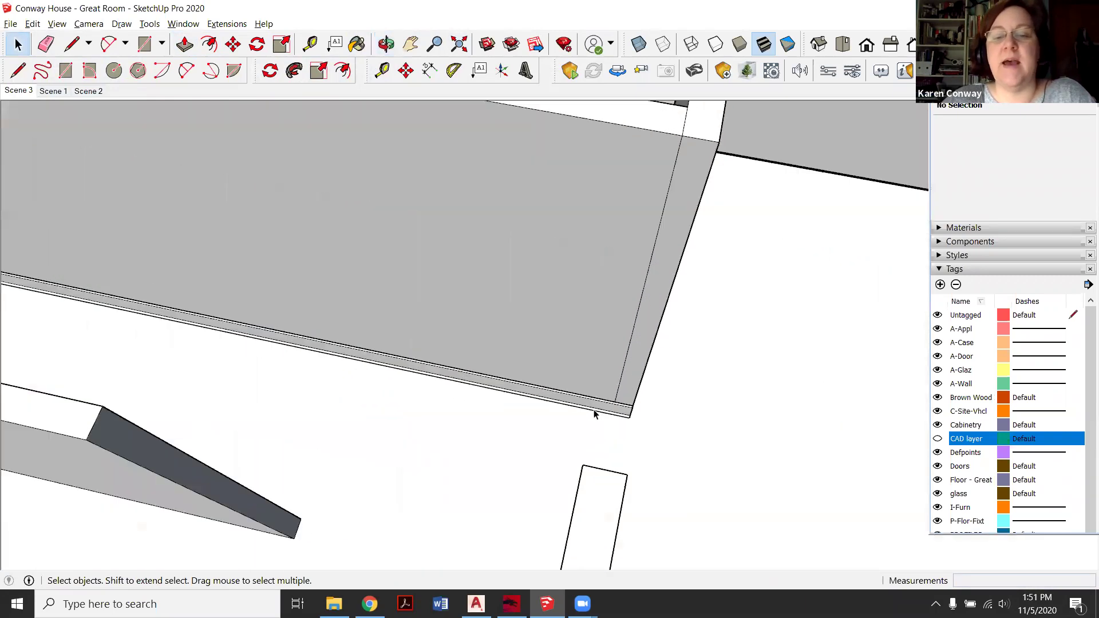
{"action": "scroll", "coordinate": [592, 416], "scroll_direction": "down", "scroll_amount": 8}
Copy the Base Molding 1 profile from outside the house and place it at the free end of the kitchen wall by the cabinets.
{"action": "scroll", "coordinate": [463, 147], "scroll_direction": "up", "scroll_amount": 5}
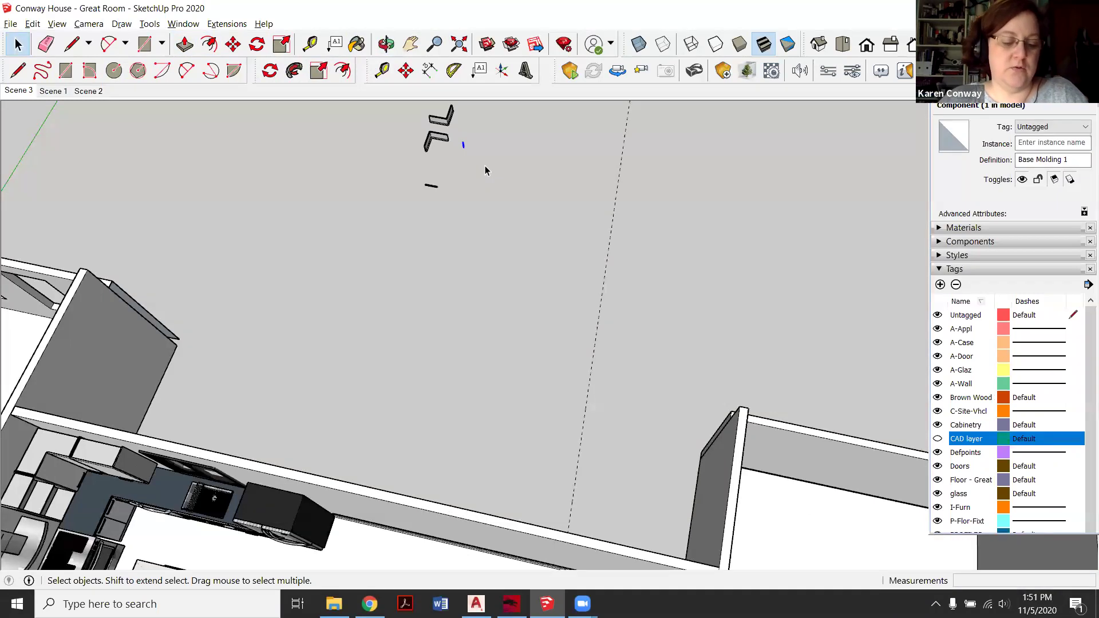
{"action": "scroll", "coordinate": [456, 167], "scroll_direction": "up", "scroll_amount": 8}
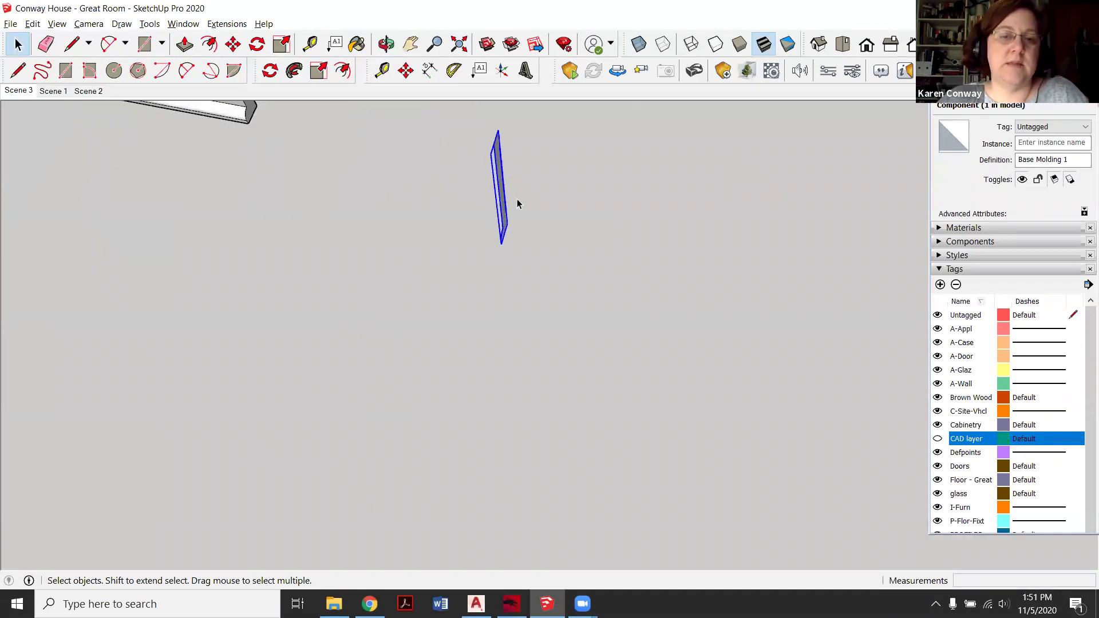
{"action": "scroll", "coordinate": [535, 218], "scroll_direction": "down", "scroll_amount": 10}
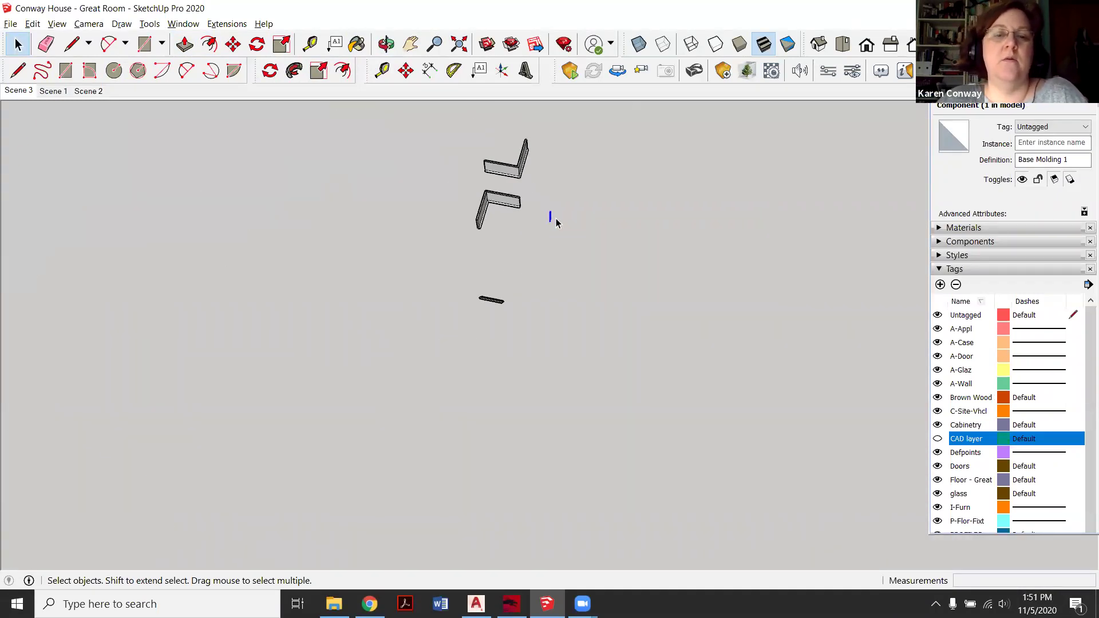
{"action": "scroll", "coordinate": [548, 244], "scroll_direction": "down", "scroll_amount": 2}
{"action": "scroll", "coordinate": [380, 493], "scroll_direction": "up", "scroll_amount": 3}
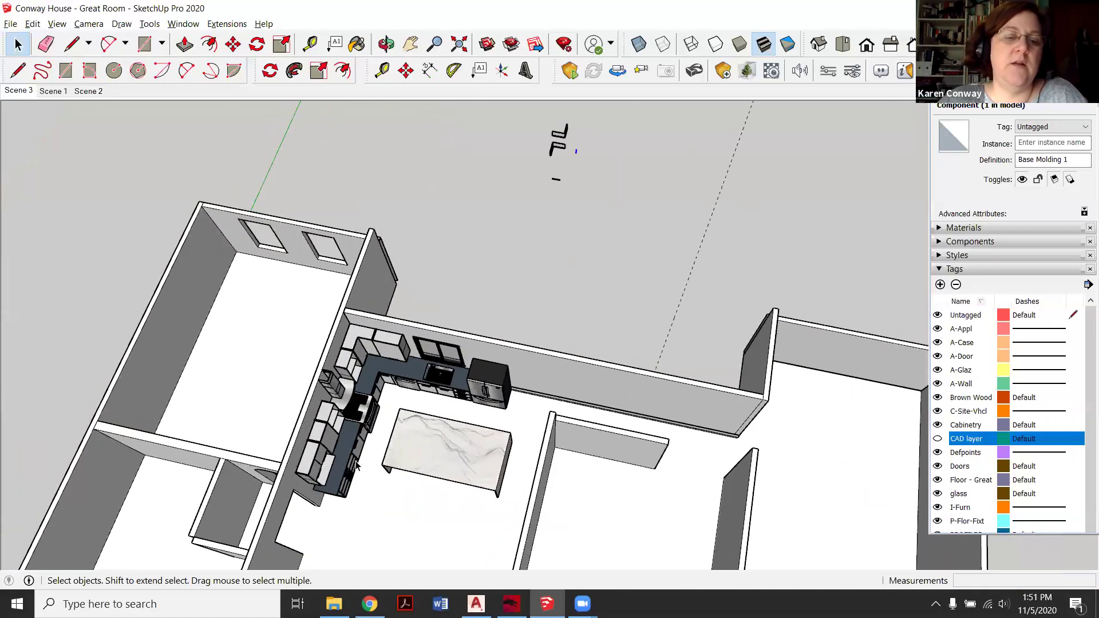
{"action": "scroll", "coordinate": [337, 492], "scroll_direction": "up", "scroll_amount": 8}
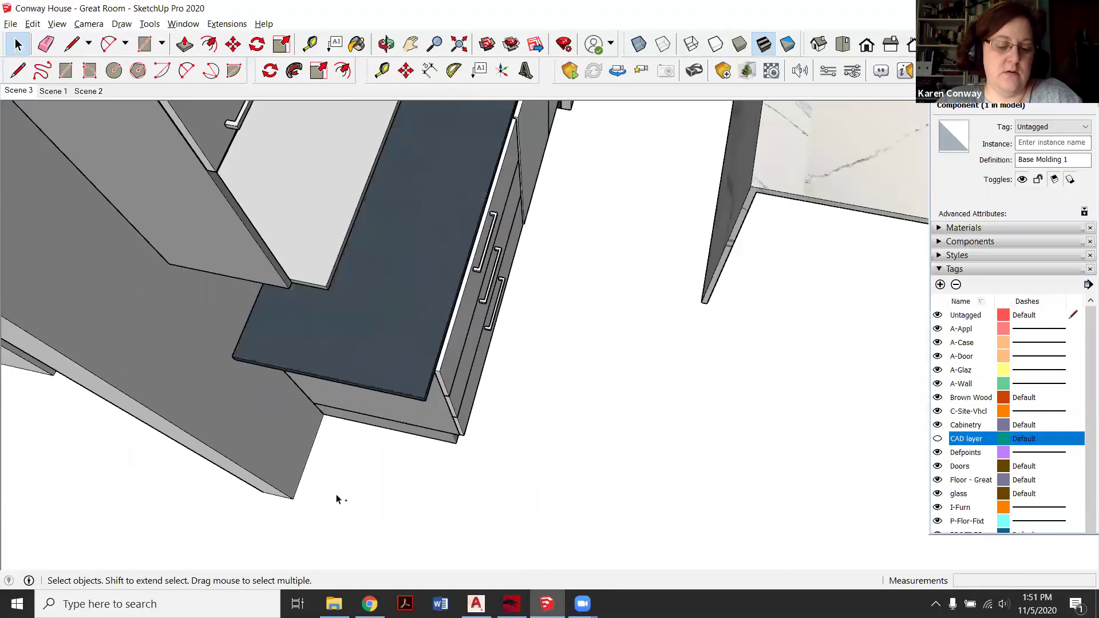
{"action": "key", "text": "ctrl+v"}
{"action": "scroll", "coordinate": [338, 484], "scroll_direction": "up", "scroll_amount": 3}
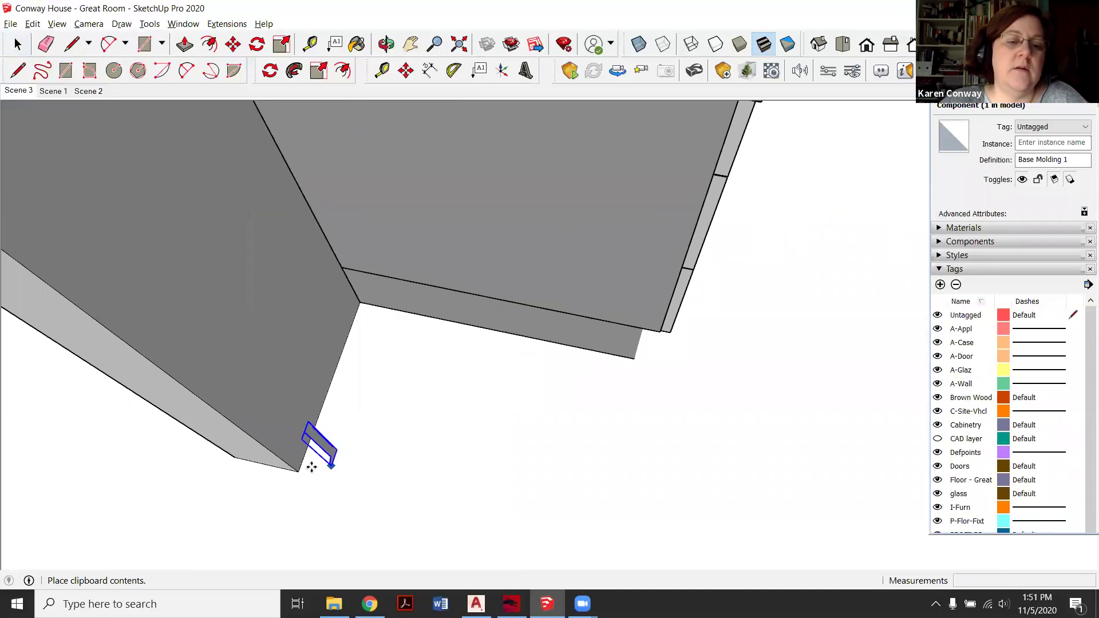
{"action": "left_click", "coordinate": [313, 380]}
{"action": "scroll", "coordinate": [354, 369], "scroll_direction": "down", "scroll_amount": 2}
{"action": "scroll", "coordinate": [424, 322], "scroll_direction": "up", "scroll_amount": 3}
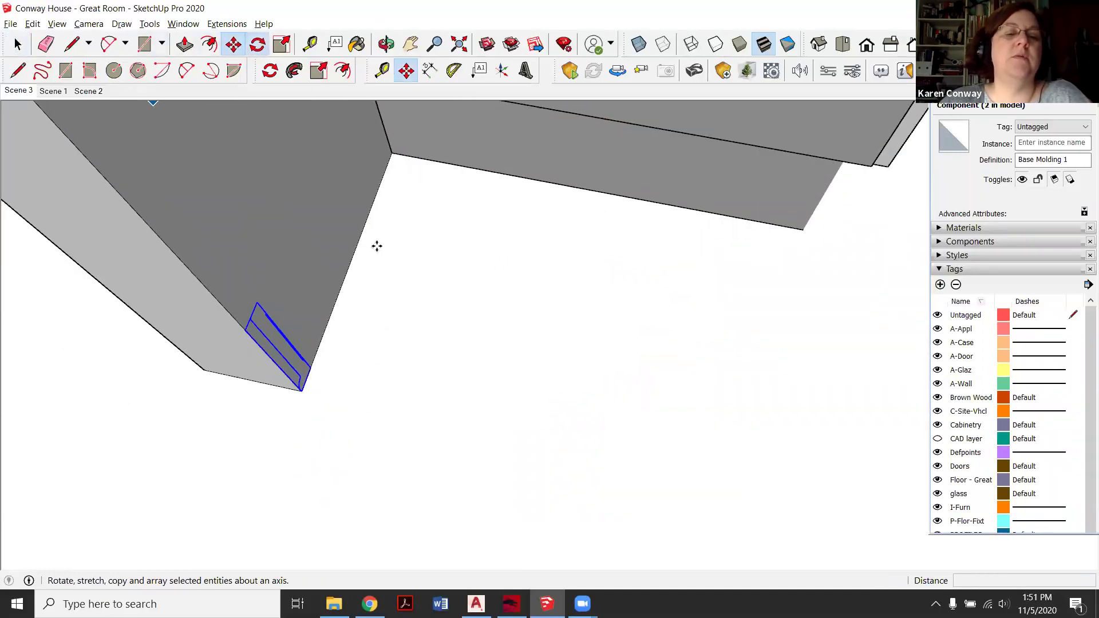
Rotate the copied molding profile a quarter turn about the vertical axis.
{"action": "left_click", "coordinate": [270, 70]}
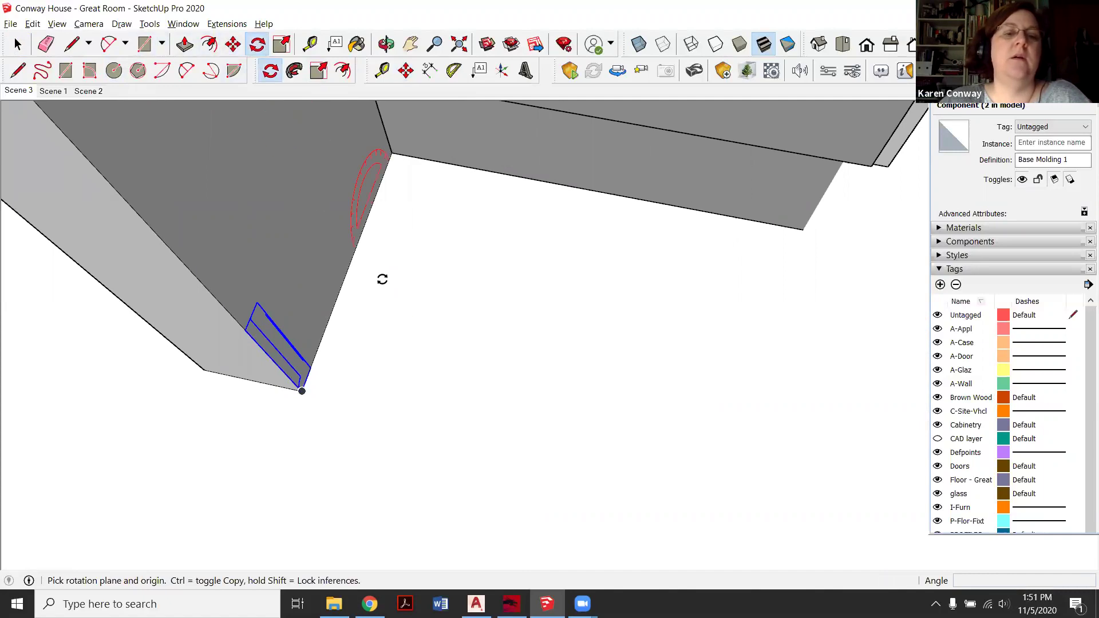
{"action": "left_click", "coordinate": [419, 306]}
{"action": "left_click", "coordinate": [404, 349]}
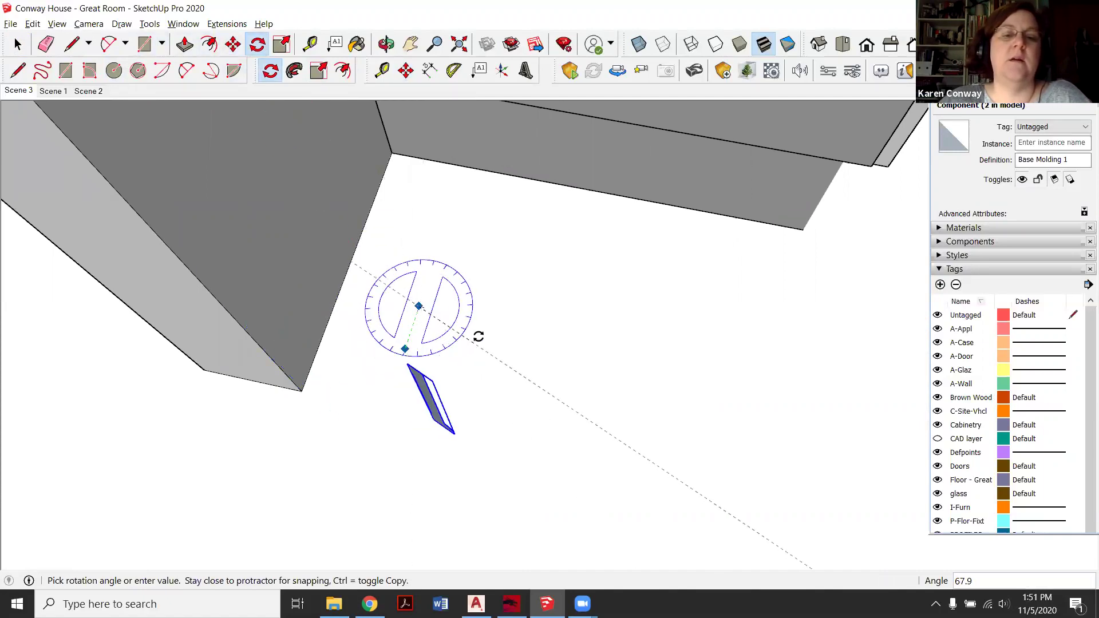
{"action": "left_click", "coordinate": [487, 319]}
Move the copied profile by its bottom back corner into the floor corner where the wall meets the end of the base cabinets.
{"action": "left_click", "coordinate": [233, 44]}
{"action": "scroll", "coordinate": [486, 408], "scroll_direction": "up", "scroll_amount": 3}
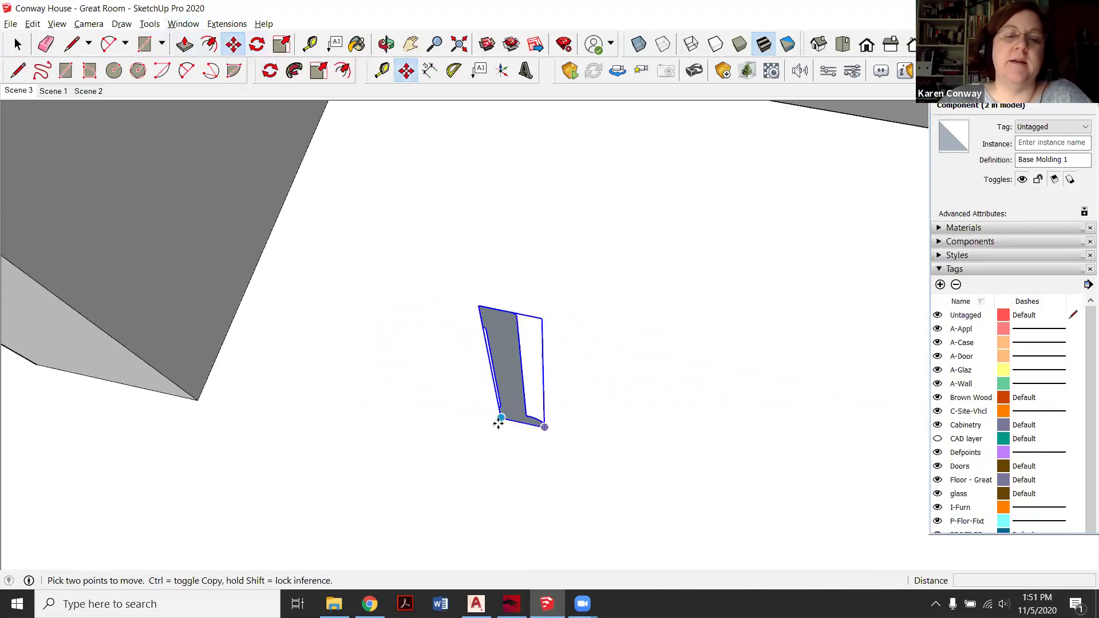
{"action": "left_click", "coordinate": [501, 418]}
{"action": "scroll", "coordinate": [490, 350], "scroll_direction": "down", "scroll_amount": 3}
{"action": "scroll", "coordinate": [423, 241], "scroll_direction": "up", "scroll_amount": 5}
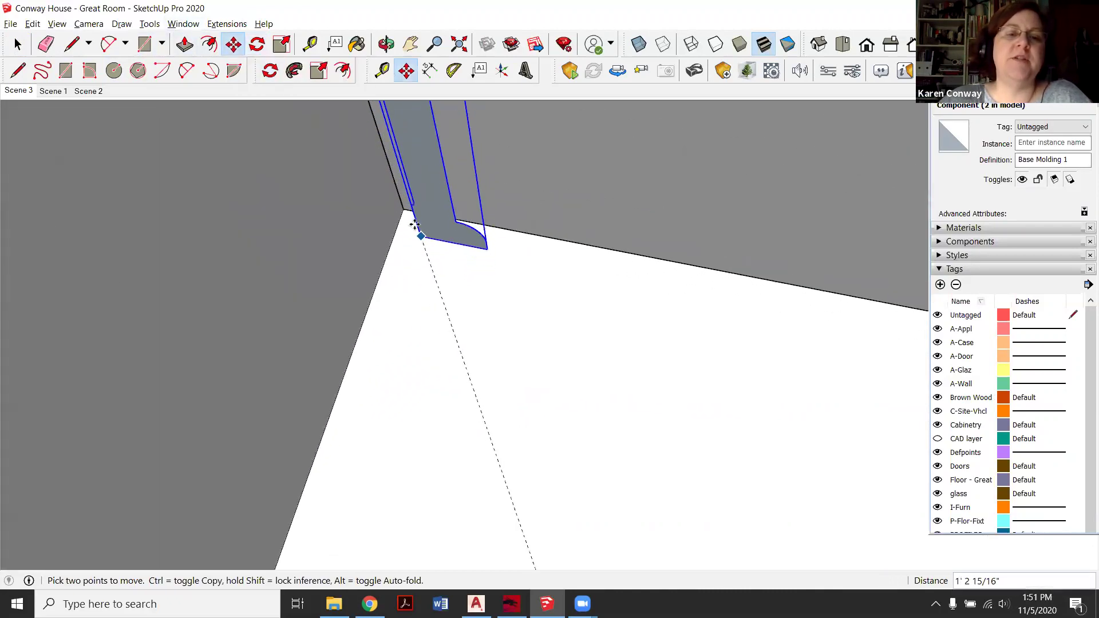
{"action": "left_click", "coordinate": [405, 215]}
{"action": "middle_click_drag", "start_coordinate": [405, 215], "coordinate": [341, 191]}
{"action": "left_click", "coordinate": [17, 45]}
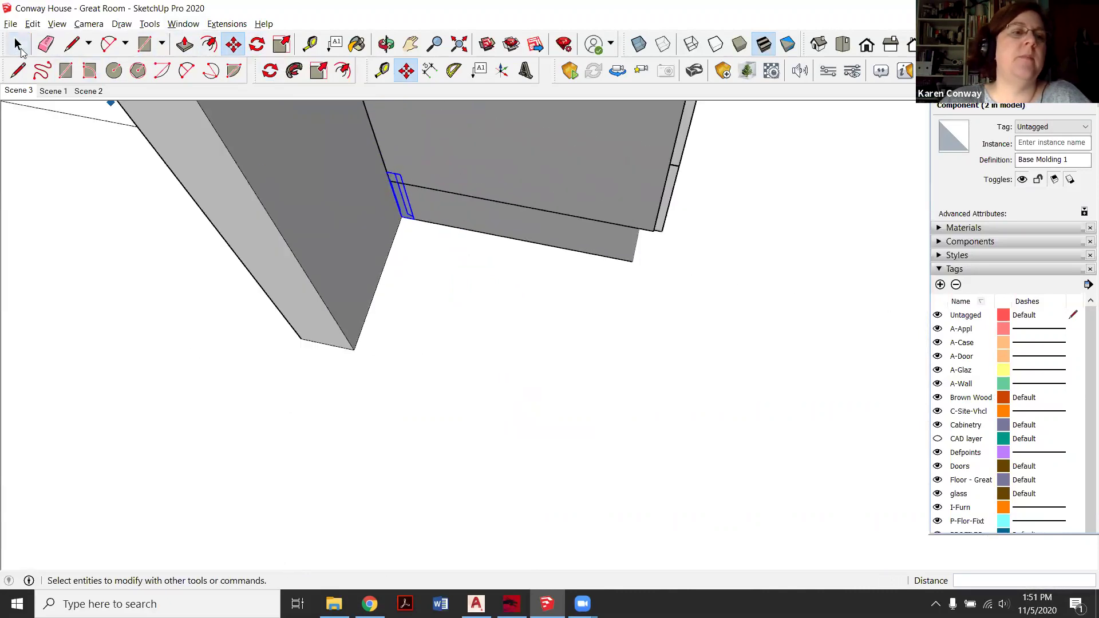
{"action": "scroll", "coordinate": [394, 218], "scroll_direction": "up", "scroll_amount": 4}
{"action": "right_click", "coordinate": [411, 220]}
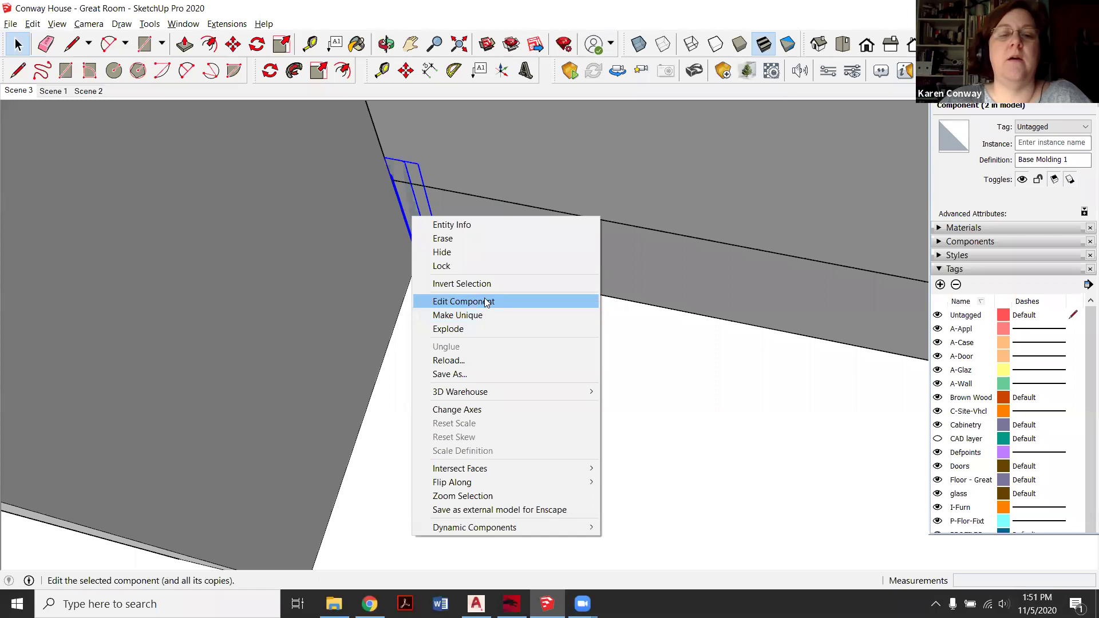
{"action": "left_click", "coordinate": [481, 302]}
{"action": "left_click", "coordinate": [484, 339]}
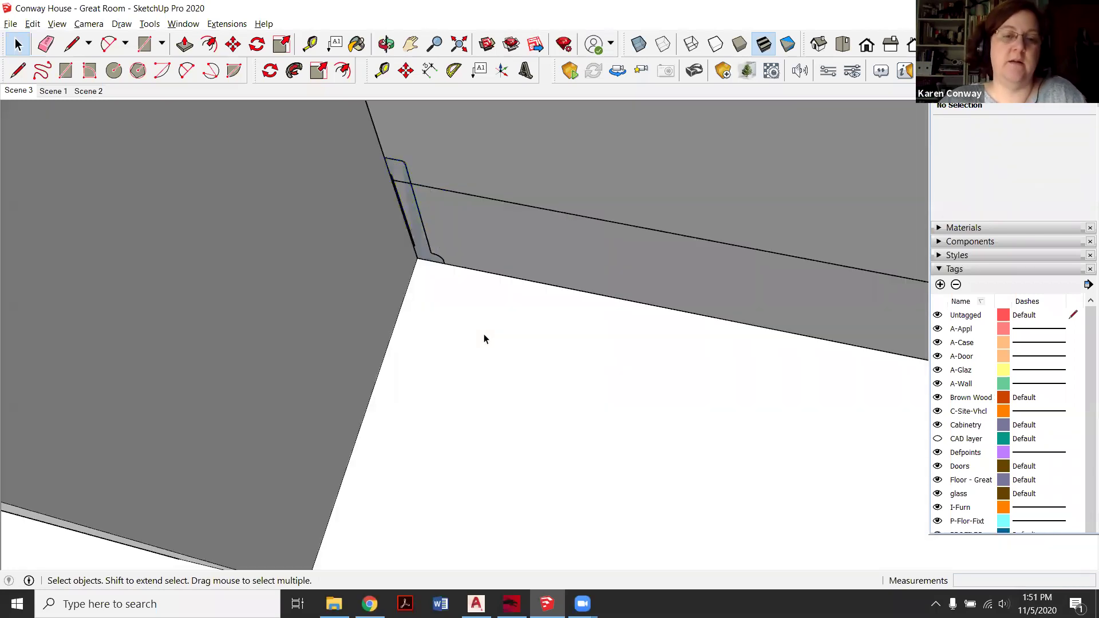
Make the copied molding profile beside the base cabinets a unique component.
{"action": "left_click", "coordinate": [415, 220]}
{"action": "right_click", "coordinate": [421, 221]}
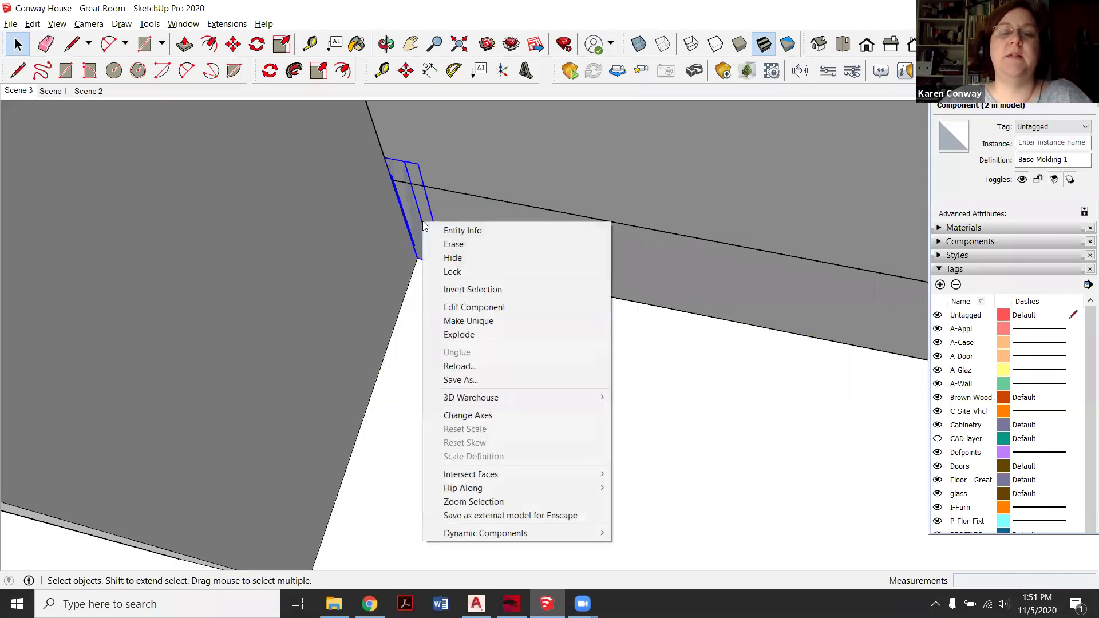
{"action": "left_click", "coordinate": [484, 323]}
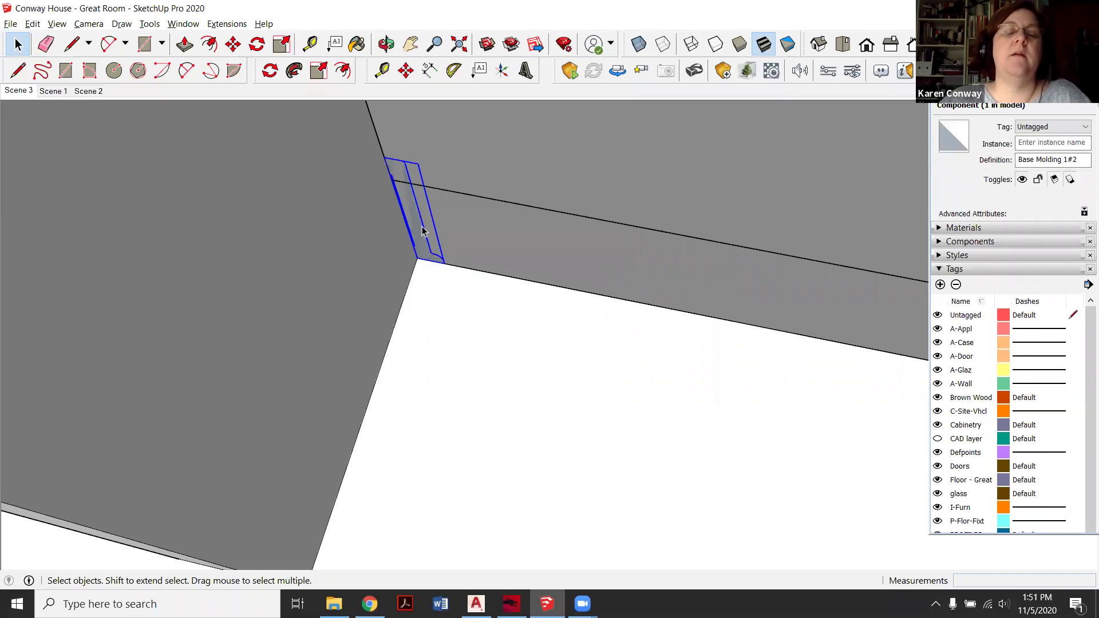
Open the unique molding copy for editing and draw a line along the wall's floor edge from its back corner to the wall end.
{"action": "right_click", "coordinate": [422, 230]}
{"action": "left_click", "coordinate": [469, 312]}
{"action": "scroll", "coordinate": [523, 171], "scroll_direction": "down", "scroll_amount": 3}
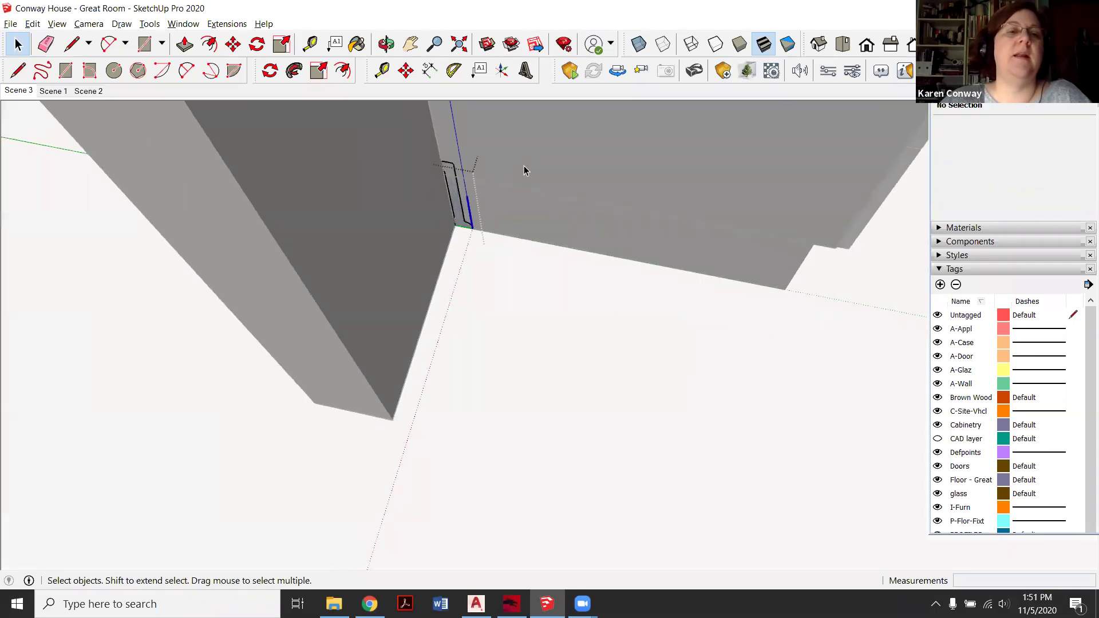
{"action": "left_click", "coordinate": [71, 44]}
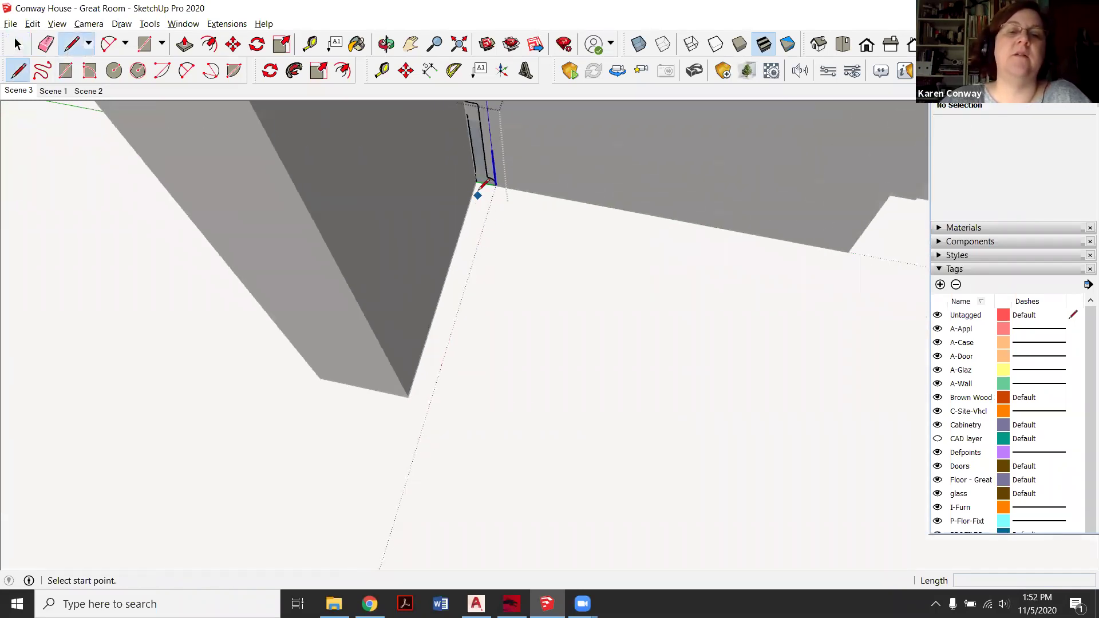
{"action": "left_click", "coordinate": [478, 181]}
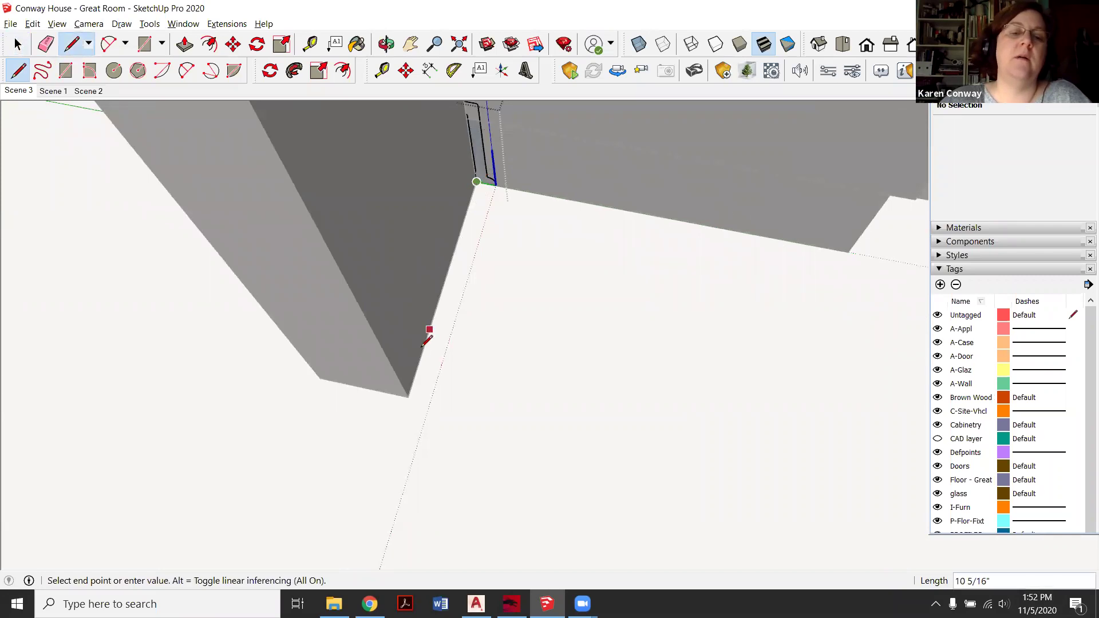
{"action": "left_click", "coordinate": [408, 396]}
Continue the path lines along the floor edges around the wall end and the stepped corner behind it.
{"action": "scroll", "coordinate": [412, 393], "scroll_direction": "down", "scroll_amount": 3}
{"action": "middle_click_drag", "start_coordinate": [422, 393], "coordinate": [349, 382]}
{"action": "scroll", "coordinate": [405, 388], "scroll_direction": "up", "scroll_amount": 5}
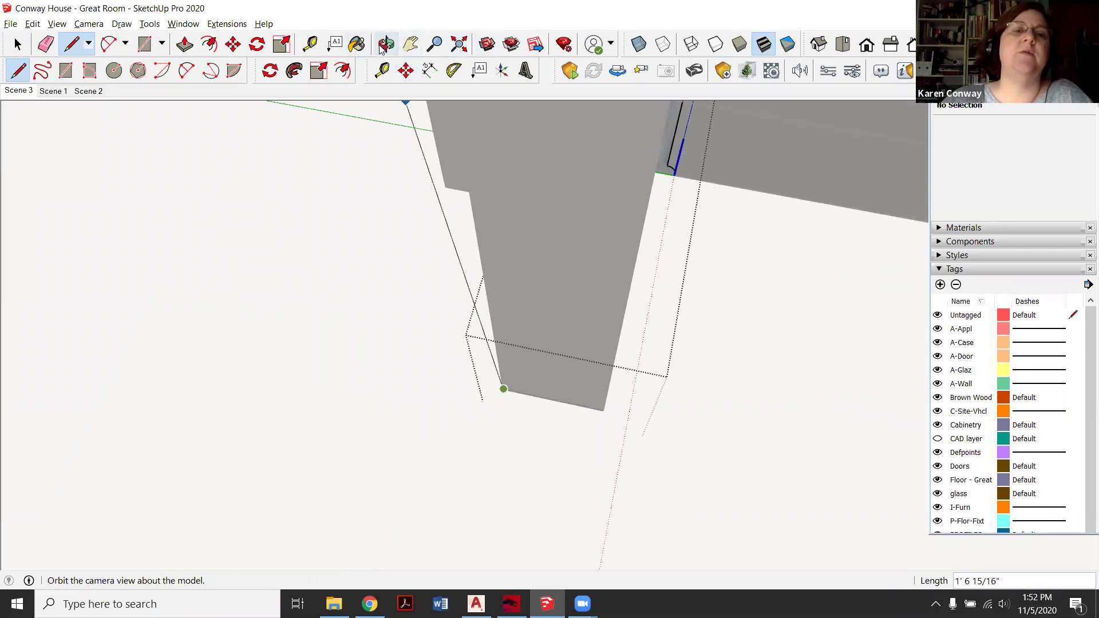
{"action": "left_click", "coordinate": [381, 46]}
{"action": "left_click_drag", "start_coordinate": [457, 246], "coordinate": [573, 257]}
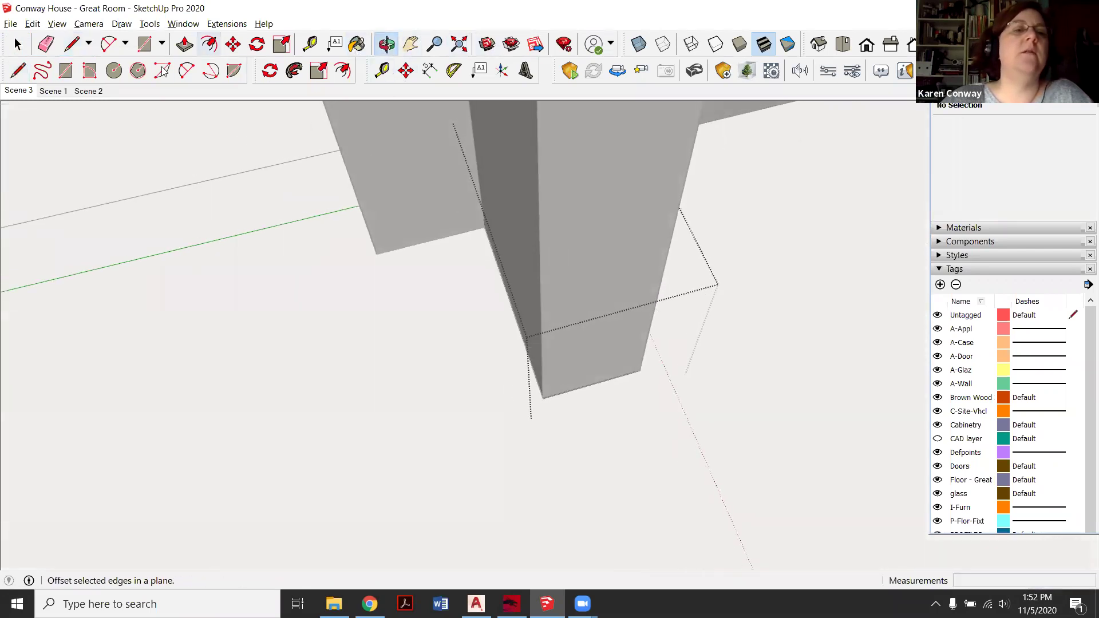
{"action": "left_click", "coordinate": [78, 44]}
{"action": "left_click", "coordinate": [542, 398]}
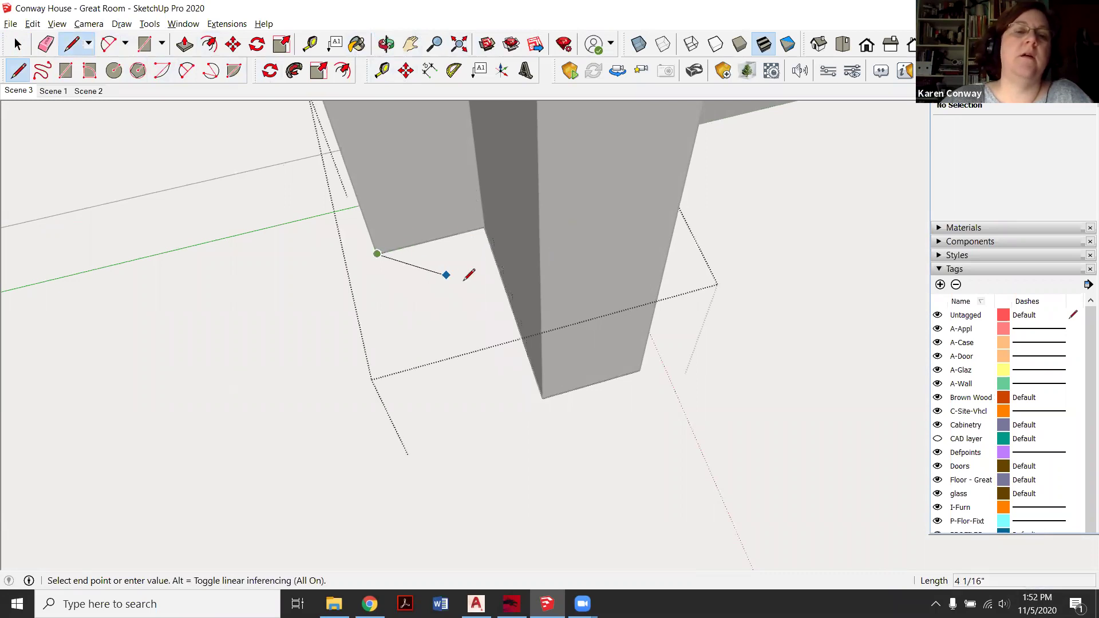
{"action": "scroll", "coordinate": [383, 223], "scroll_direction": "up", "scroll_amount": 3}
{"action": "left_click", "coordinate": [489, 135]}
{"action": "scroll", "coordinate": [257, 283], "scroll_direction": "down", "scroll_amount": 3}
Sweep the base molding face with Follow Me along the drawn path around the wall end, and close the component.
{"action": "left_click", "coordinate": [18, 44]}
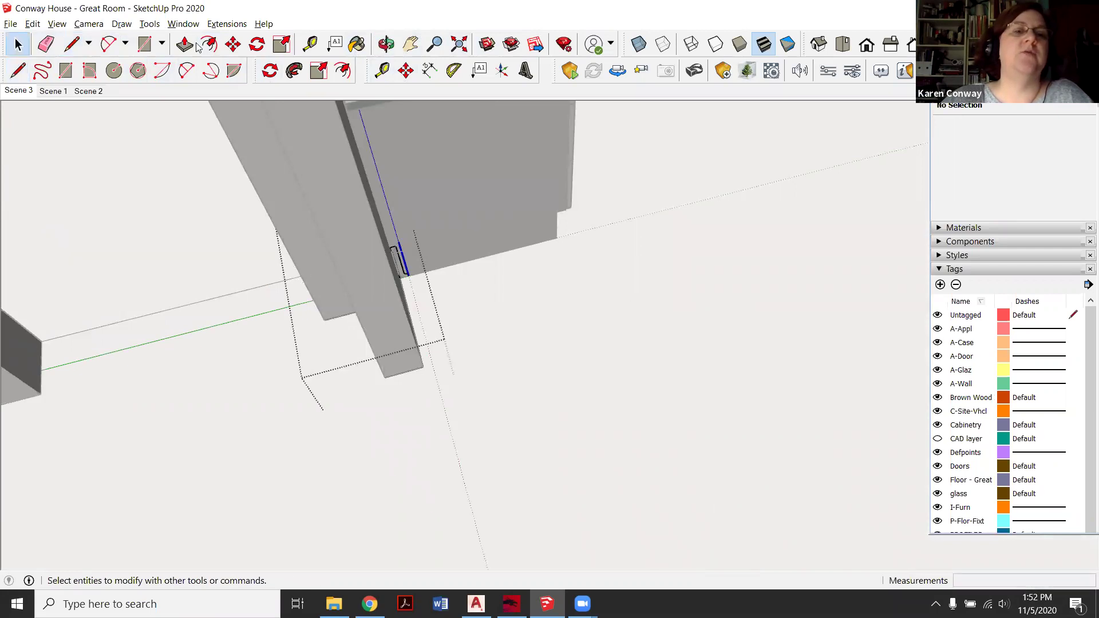
{"action": "left_click", "coordinate": [386, 44]}
{"action": "left_click_drag", "start_coordinate": [453, 118], "coordinate": [349, 123]}
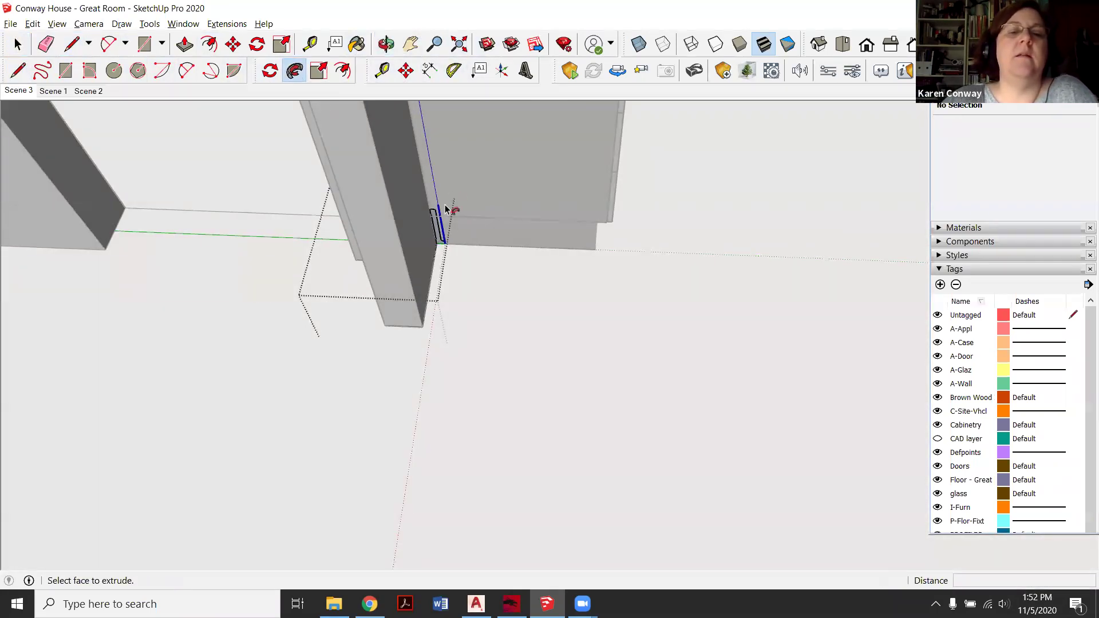
{"action": "scroll", "coordinate": [442, 247], "scroll_direction": "up", "scroll_amount": 1}
{"action": "left_click", "coordinate": [439, 240]}
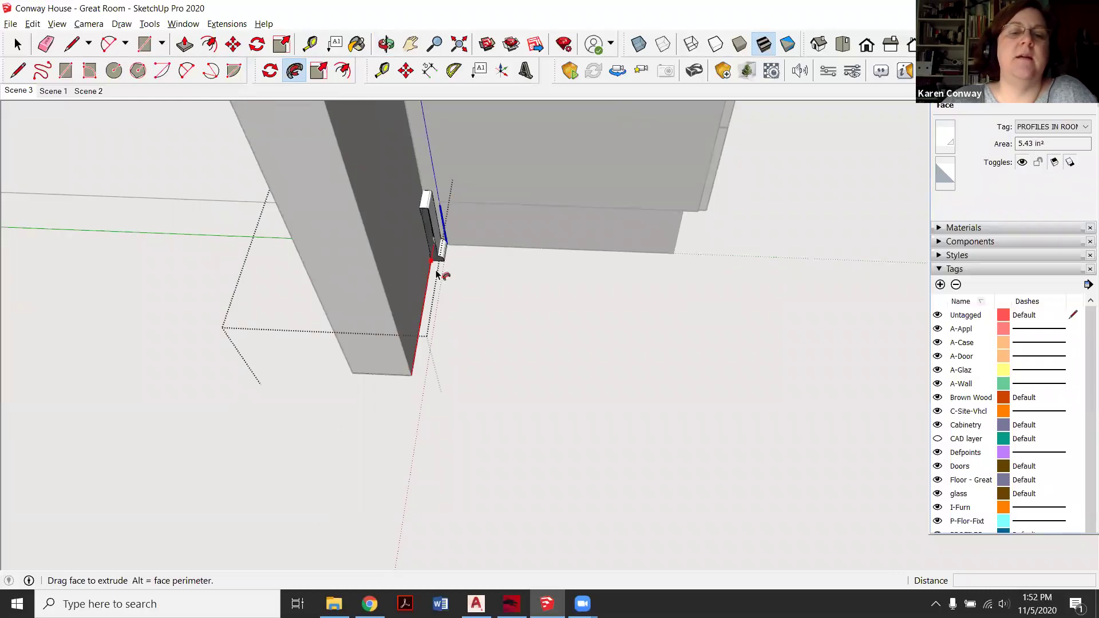
{"action": "scroll", "coordinate": [417, 357], "scroll_direction": "down", "scroll_amount": 3}
{"action": "scroll", "coordinate": [361, 347], "scroll_direction": "up", "scroll_amount": 2}
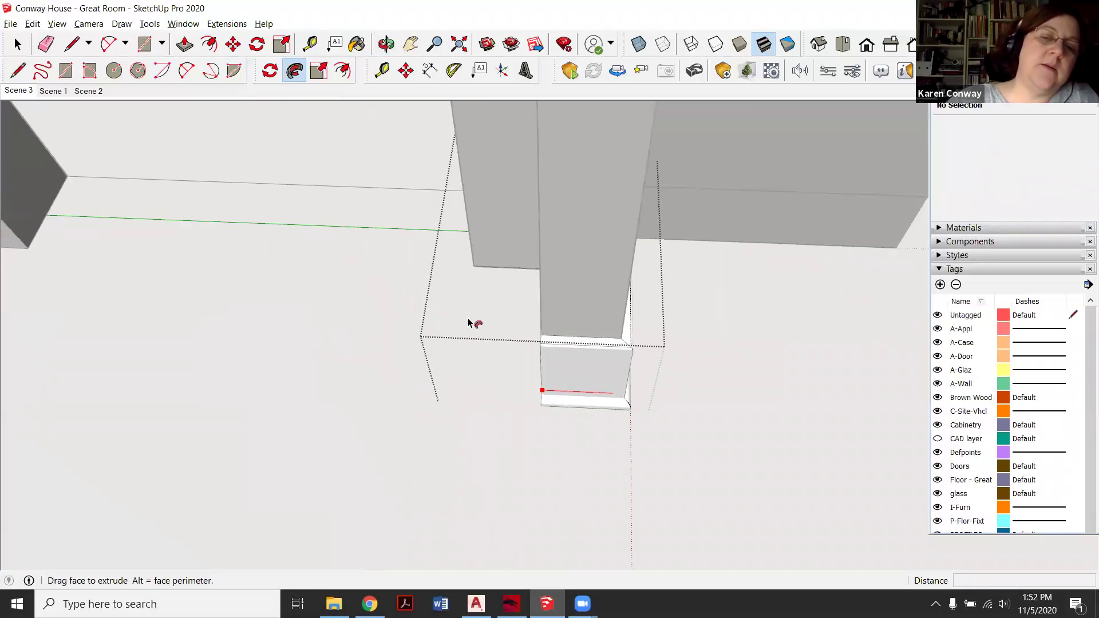
{"action": "scroll", "coordinate": [491, 332], "scroll_direction": "up", "scroll_amount": 3}
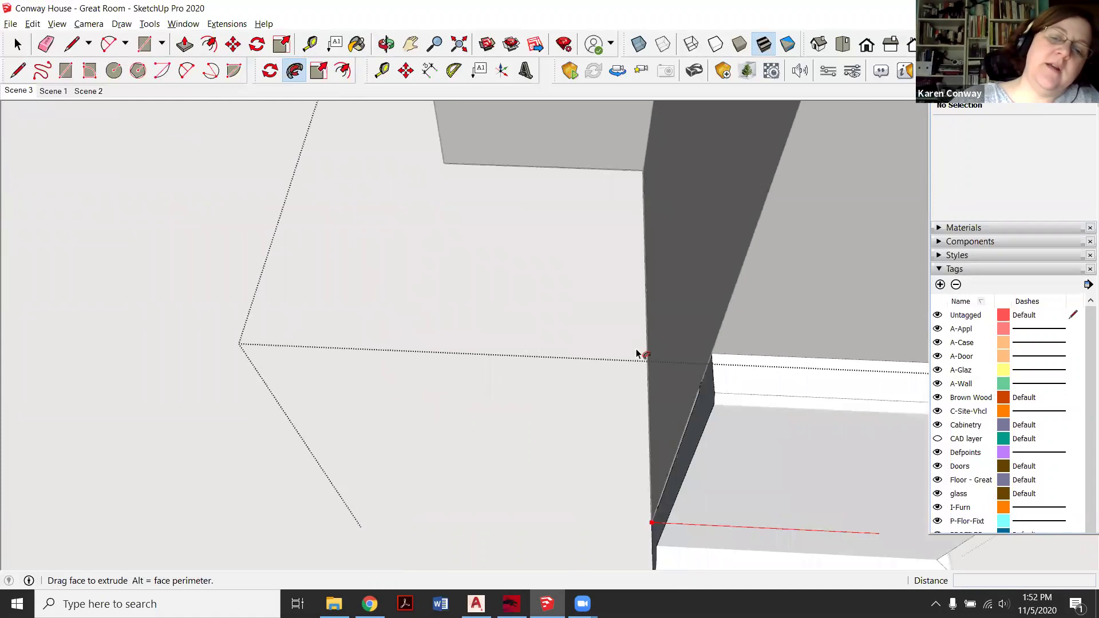
{"action": "scroll", "coordinate": [675, 269], "scroll_direction": "down", "scroll_amount": 3}
{"action": "scroll", "coordinate": [517, 166], "scroll_direction": "down", "scroll_amount": 2}
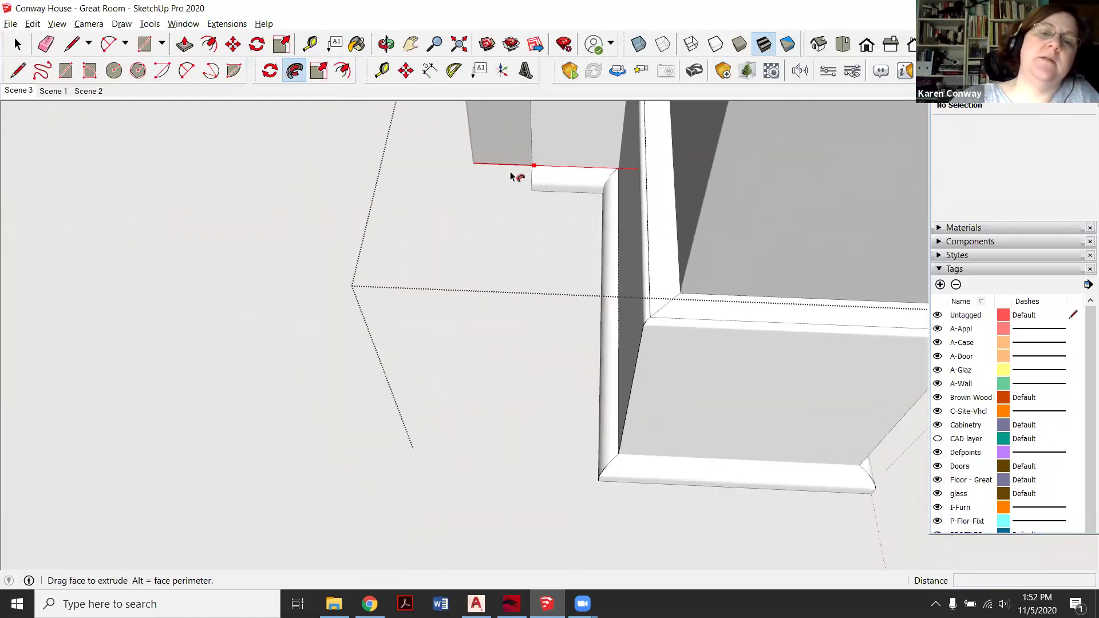
{"action": "scroll", "coordinate": [448, 196], "scroll_direction": "down", "scroll_amount": 2}
{"action": "scroll", "coordinate": [518, 191], "scroll_direction": "up", "scroll_amount": 3}
{"action": "scroll", "coordinate": [510, 189], "scroll_direction": "down", "scroll_amount": 3}
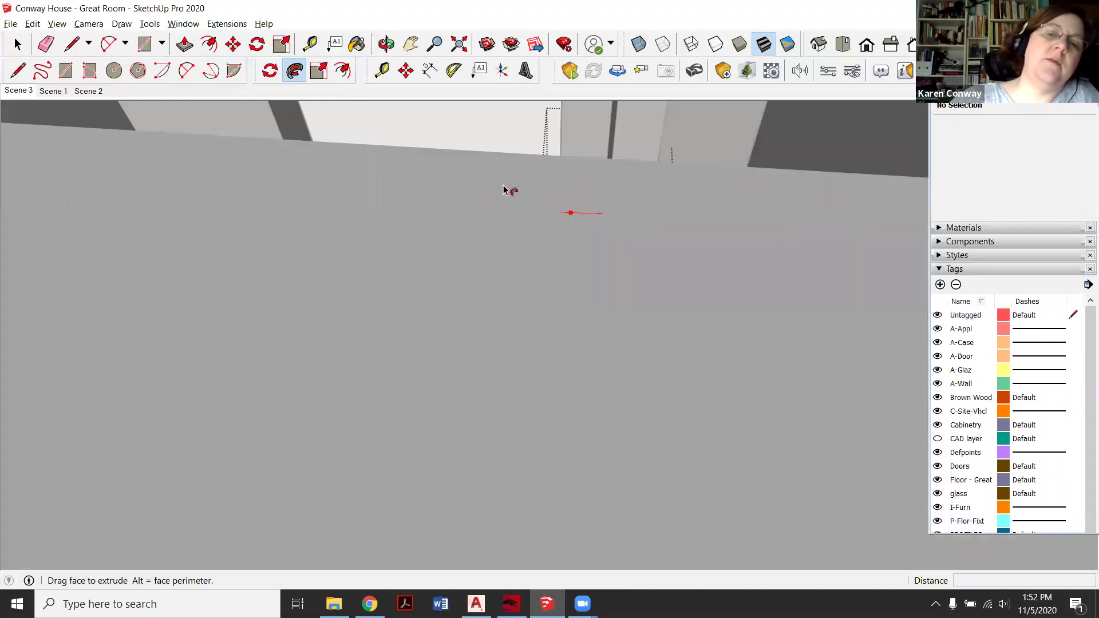
{"action": "scroll", "coordinate": [589, 208], "scroll_direction": "up", "scroll_amount": 1}
{"action": "left_click_drag", "start_coordinate": [598, 258], "coordinate": [596, 127]}
{"action": "scroll", "coordinate": [473, 262], "scroll_direction": "down", "scroll_amount": 5}
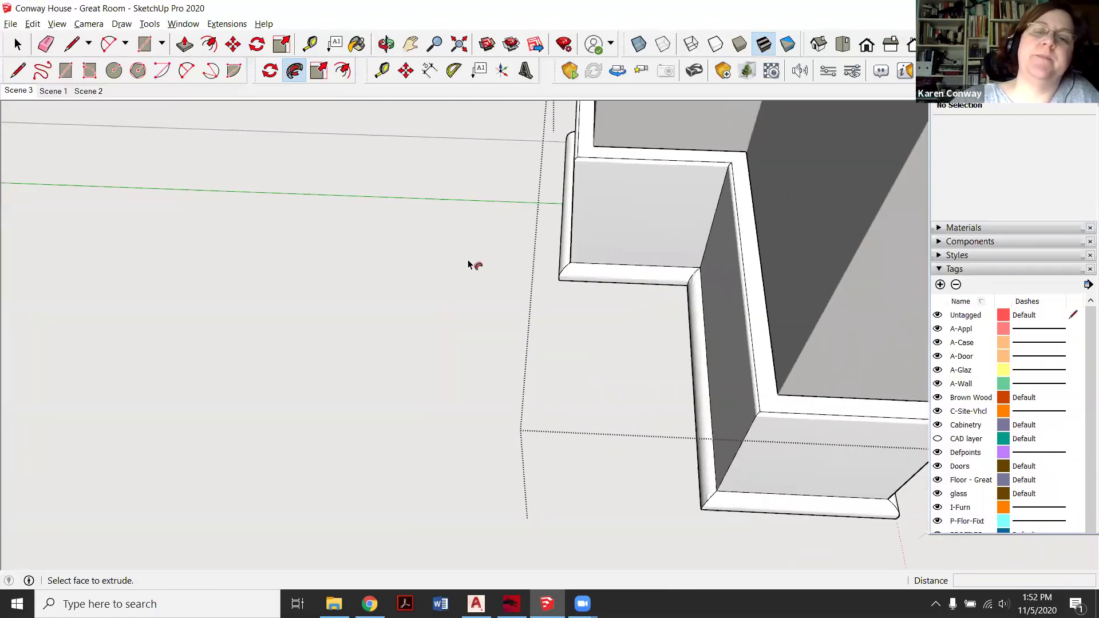
{"action": "left_click", "coordinate": [16, 44]}
{"action": "scroll", "coordinate": [287, 236], "scroll_direction": "down", "scroll_amount": 3}
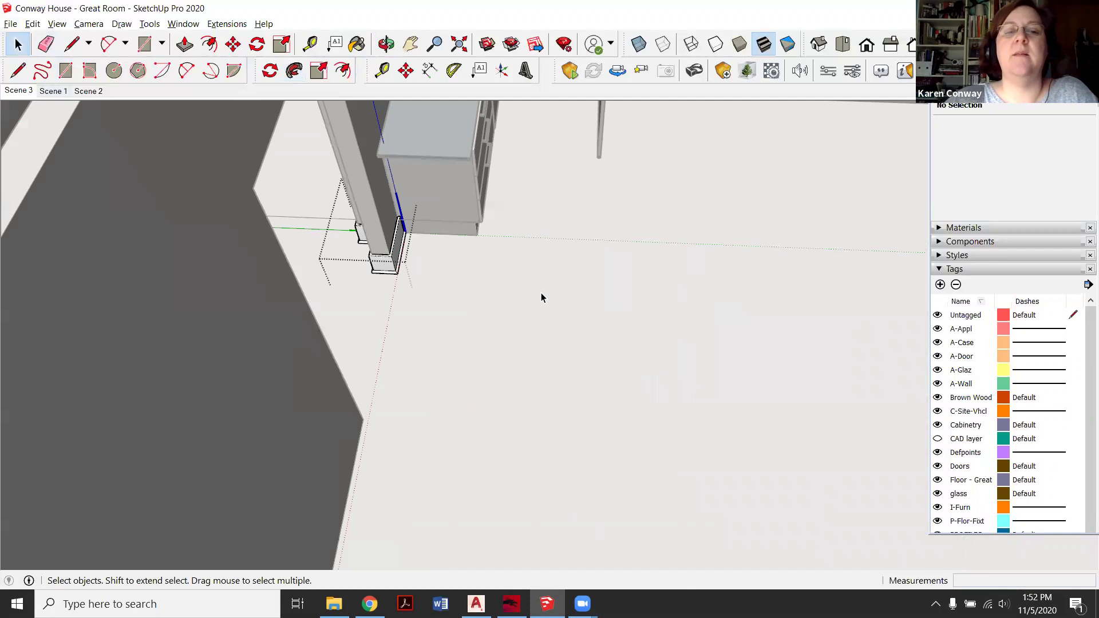
{"action": "scroll", "coordinate": [541, 295], "scroll_direction": "up", "scroll_amount": 2}
{"action": "left_click", "coordinate": [329, 236]}
Compare the separate base molding components on the back wall and at the wall end beside the kitchen cabinets.
{"action": "scroll", "coordinate": [309, 286], "scroll_direction": "down", "scroll_amount": 4}
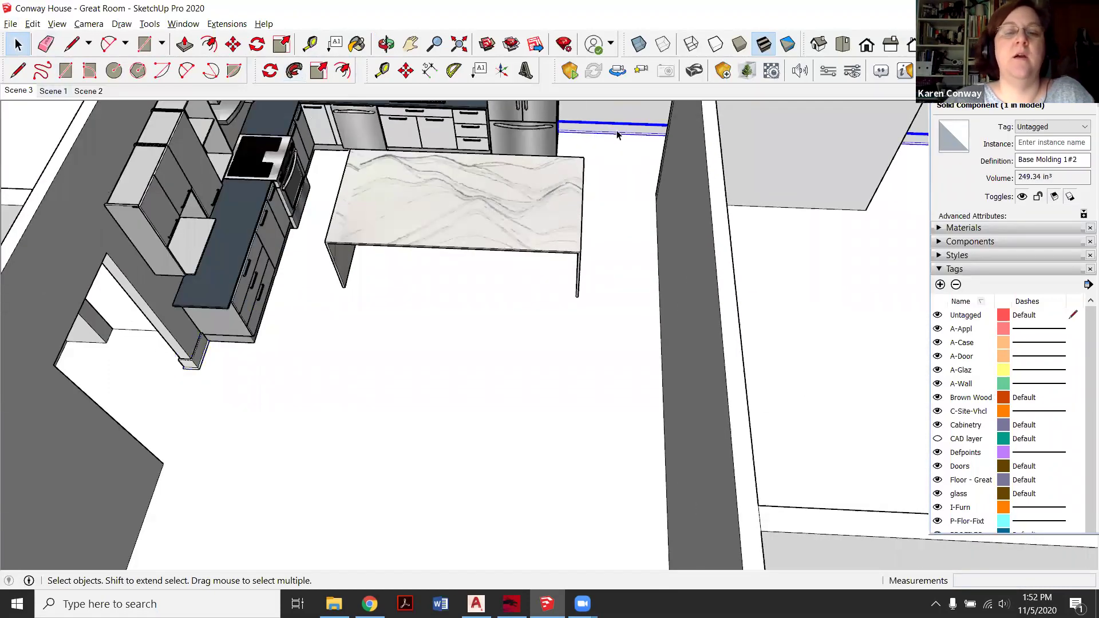
{"action": "left_click", "coordinate": [617, 134]}
{"action": "scroll", "coordinate": [617, 134], "scroll_direction": "down", "scroll_amount": 2}
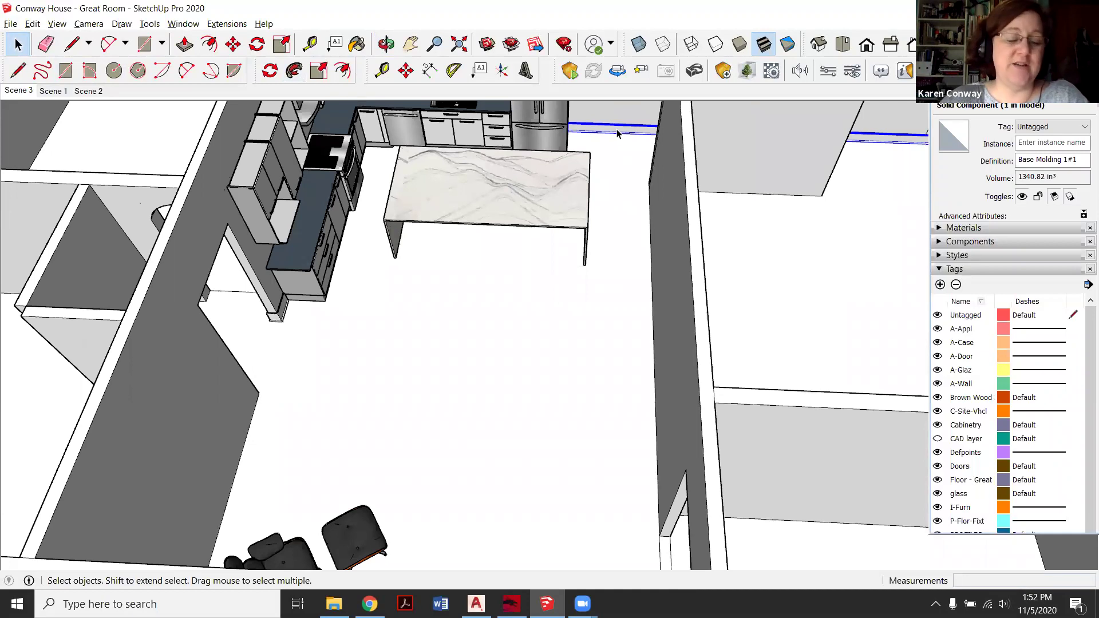
{"action": "scroll", "coordinate": [618, 134], "scroll_direction": "down", "scroll_amount": 5}
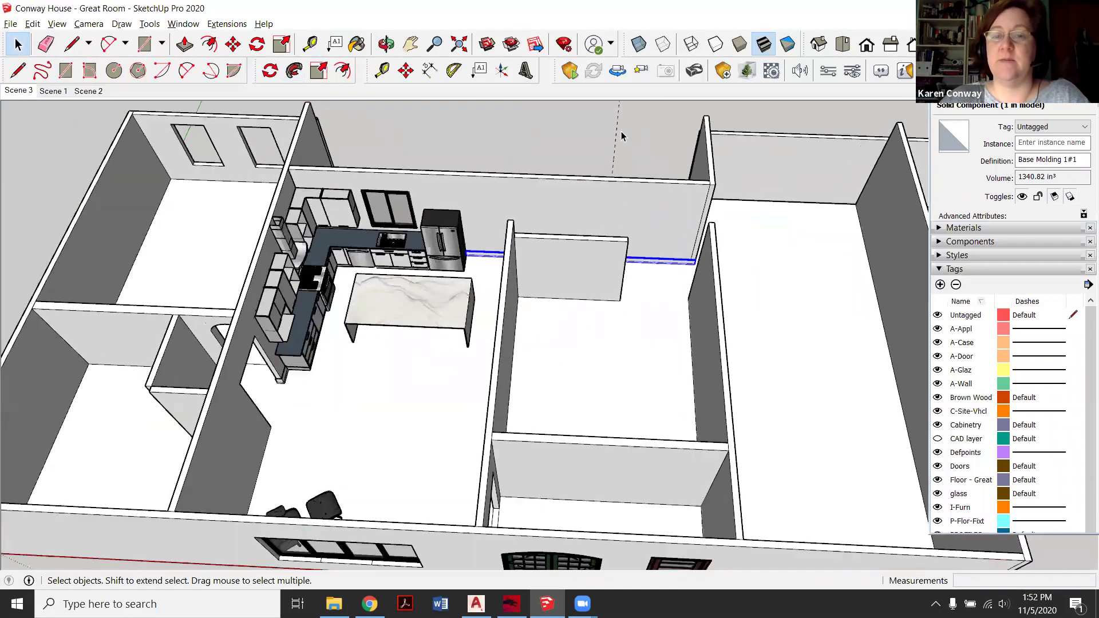
{"action": "scroll", "coordinate": [515, 186], "scroll_direction": "up", "scroll_amount": 3}
{"action": "key", "text": "Escape"}
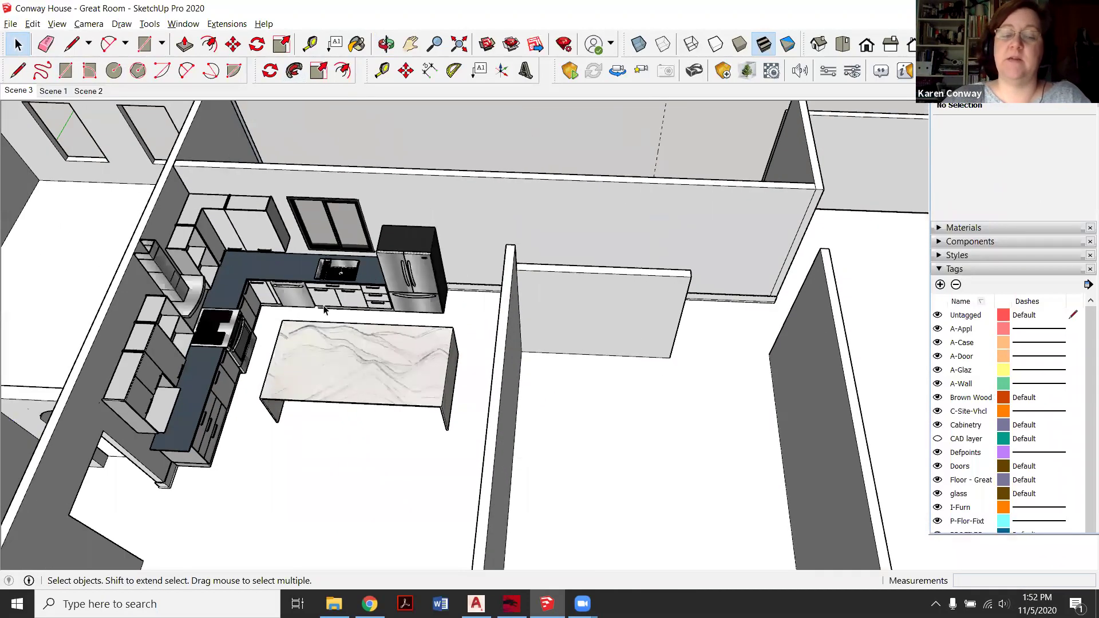
{"action": "scroll", "coordinate": [172, 462], "scroll_direction": "up", "scroll_amount": 3}
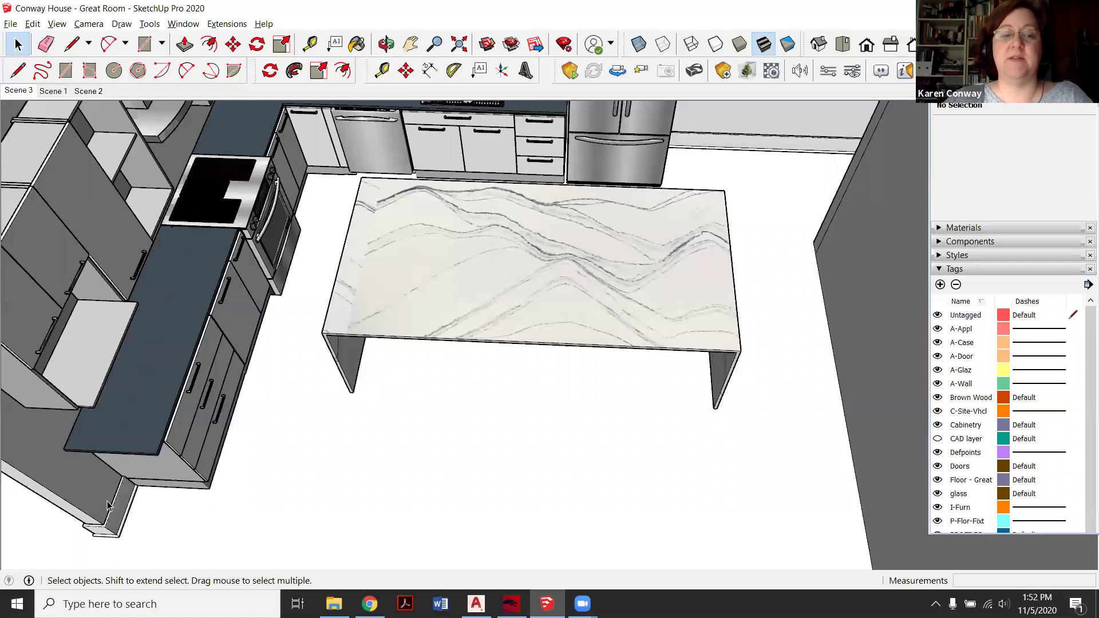
{"action": "scroll", "coordinate": [373, 429], "scroll_direction": "down", "scroll_amount": 4}
{"action": "scroll", "coordinate": [283, 467], "scroll_direction": "up", "scroll_amount": 4}
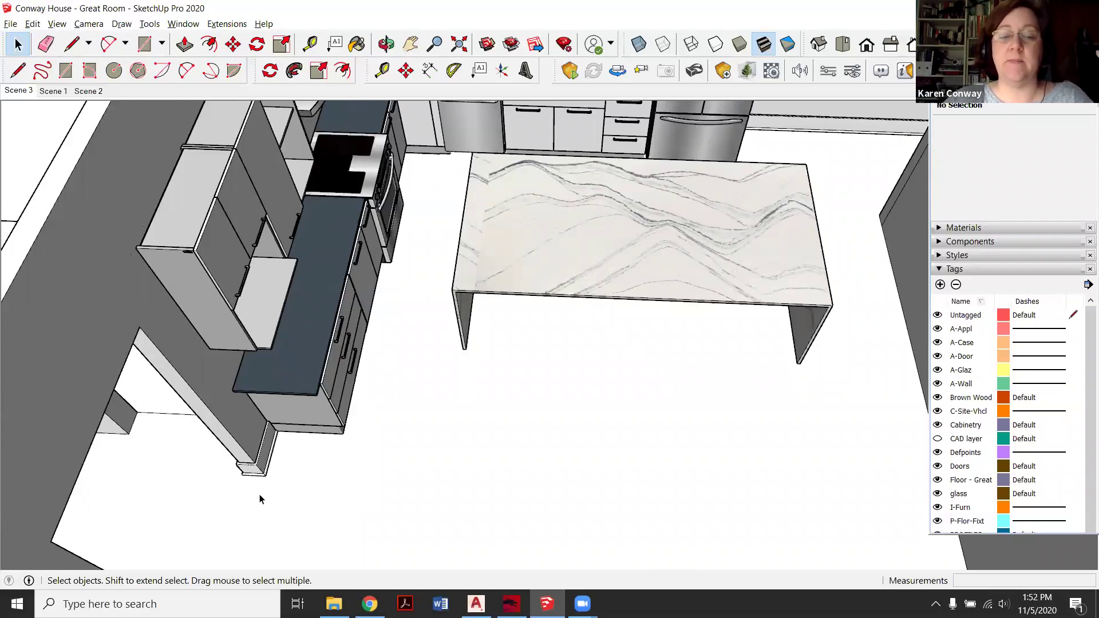
{"action": "scroll", "coordinate": [255, 480], "scroll_direction": "up", "scroll_amount": 3}
{"action": "scroll", "coordinate": [281, 460], "scroll_direction": "down", "scroll_amount": 5}
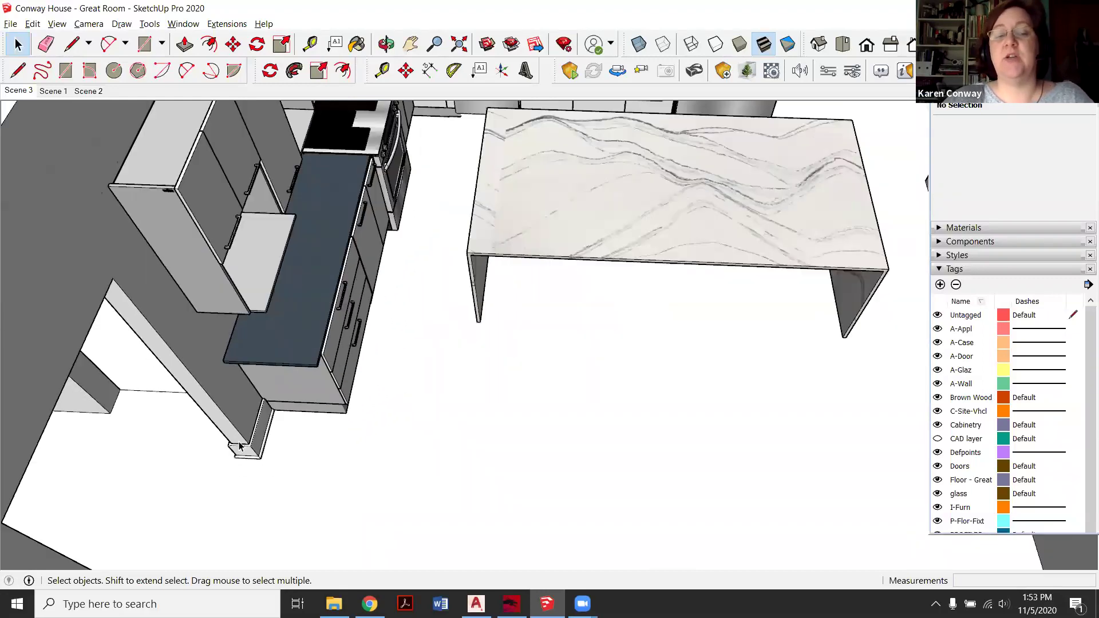
{"action": "scroll", "coordinate": [285, 394], "scroll_direction": "down", "scroll_amount": 3}
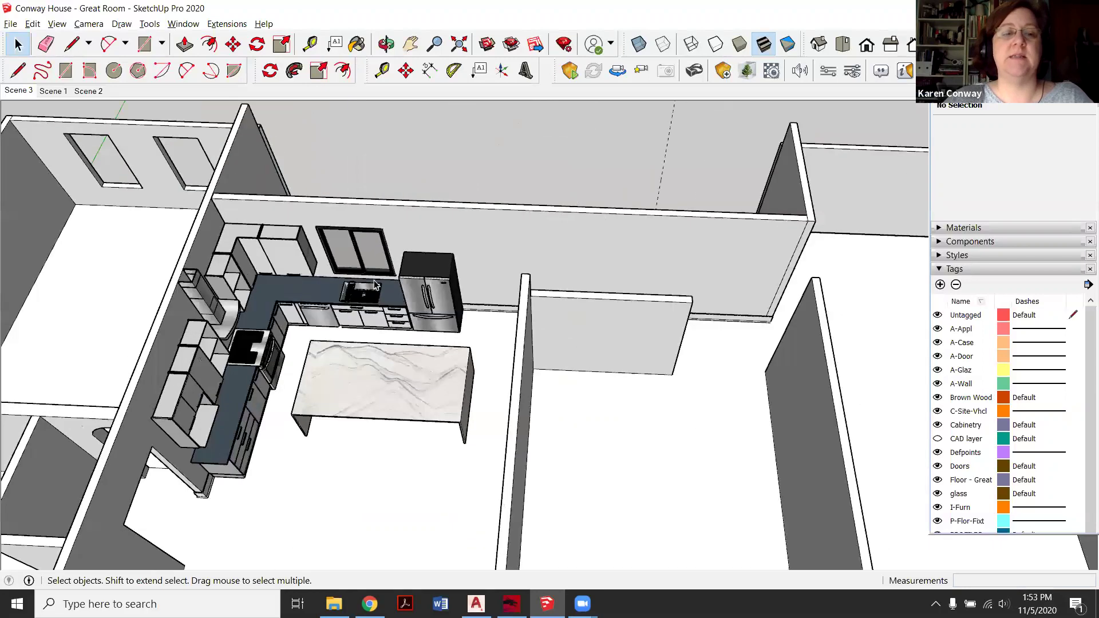
Copy the wood crown molding sample outside the house, place the copy next to the original, and explode it.
{"action": "scroll", "coordinate": [446, 182], "scroll_direction": "up", "scroll_amount": 5}
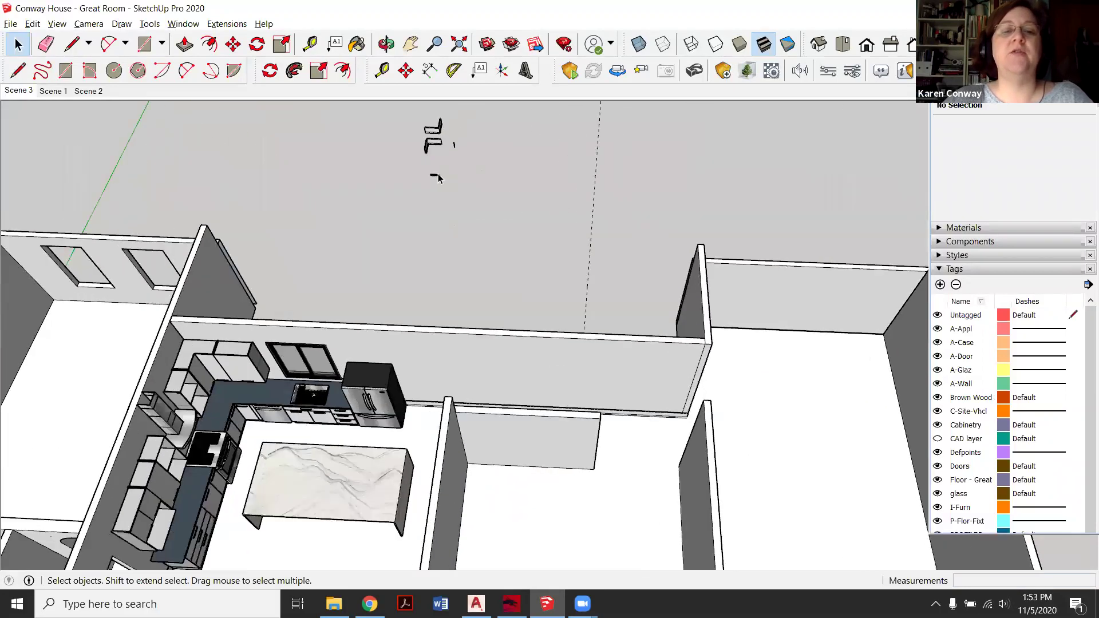
{"action": "scroll", "coordinate": [438, 179], "scroll_direction": "up", "scroll_amount": 4}
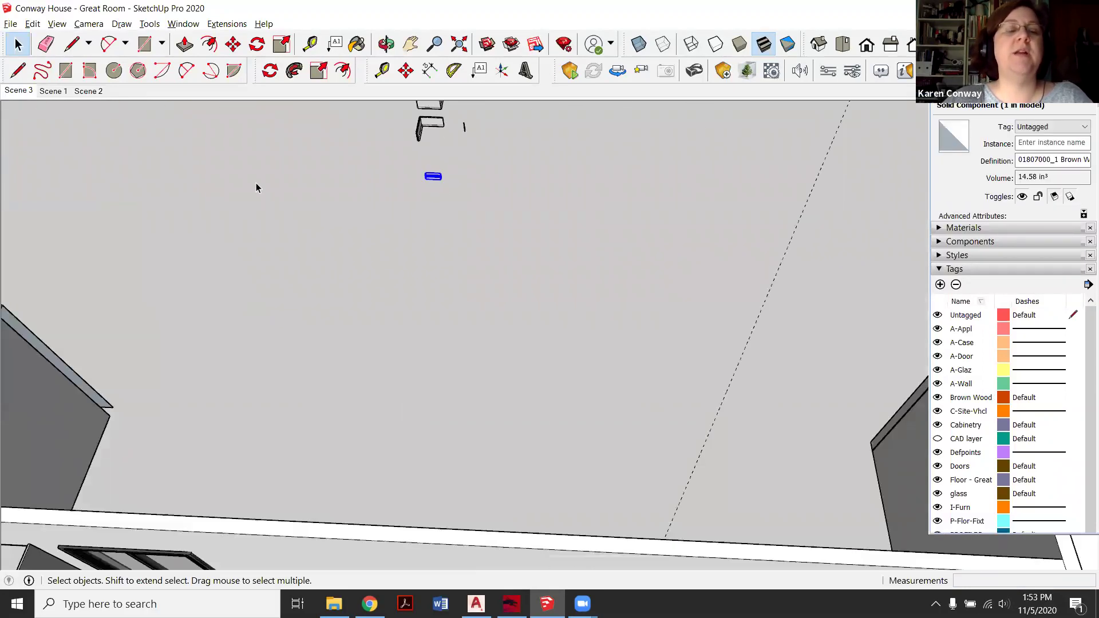
{"action": "scroll", "coordinate": [514, 208], "scroll_direction": "up", "scroll_amount": 1}
{"action": "scroll", "coordinate": [452, 130], "scroll_direction": "up", "scroll_amount": 5}
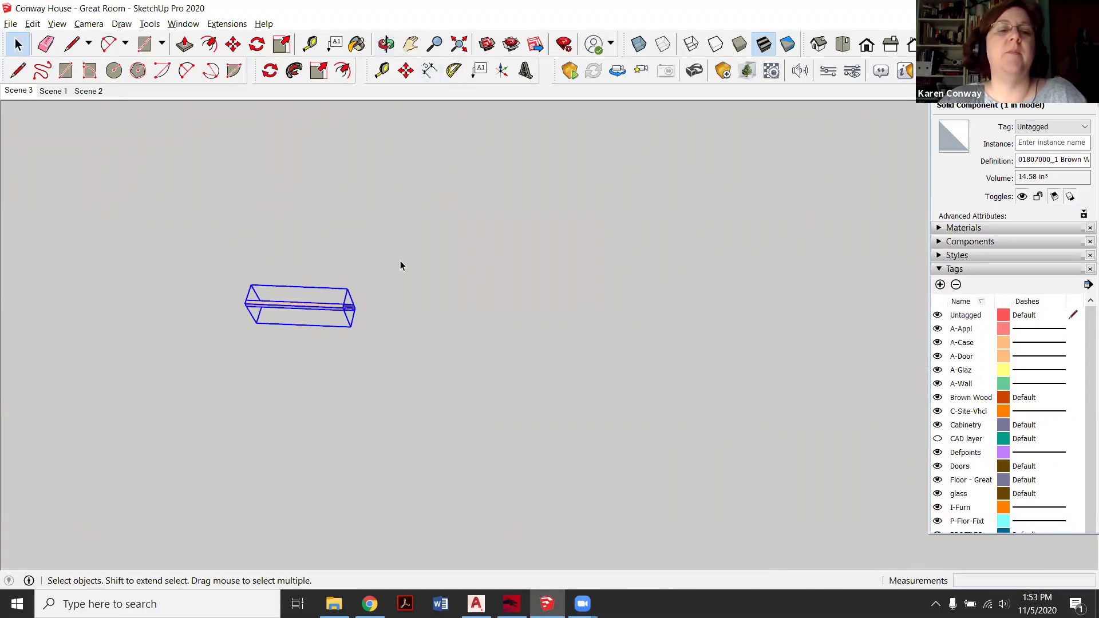
{"action": "left_click", "coordinate": [385, 44]}
{"action": "left_click_drag", "start_coordinate": [400, 292], "coordinate": [329, 269]}
{"action": "left_click", "coordinate": [17, 44]}
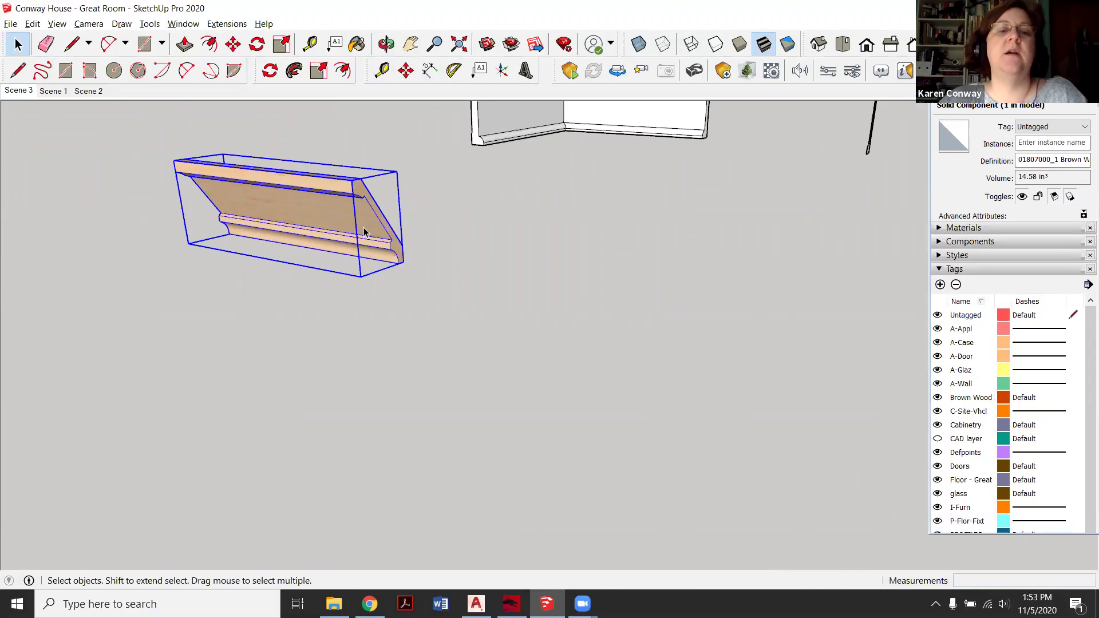
{"action": "key", "text": "ctrl+c"}
{"action": "key", "text": "ctrl+v"}
{"action": "left_click", "coordinate": [501, 342]}
{"action": "scroll", "coordinate": [256, 260], "scroll_direction": "down", "scroll_amount": 3}
{"action": "scroll", "coordinate": [269, 202], "scroll_direction": "up", "scroll_amount": 2}
{"action": "key", "text": "space"}
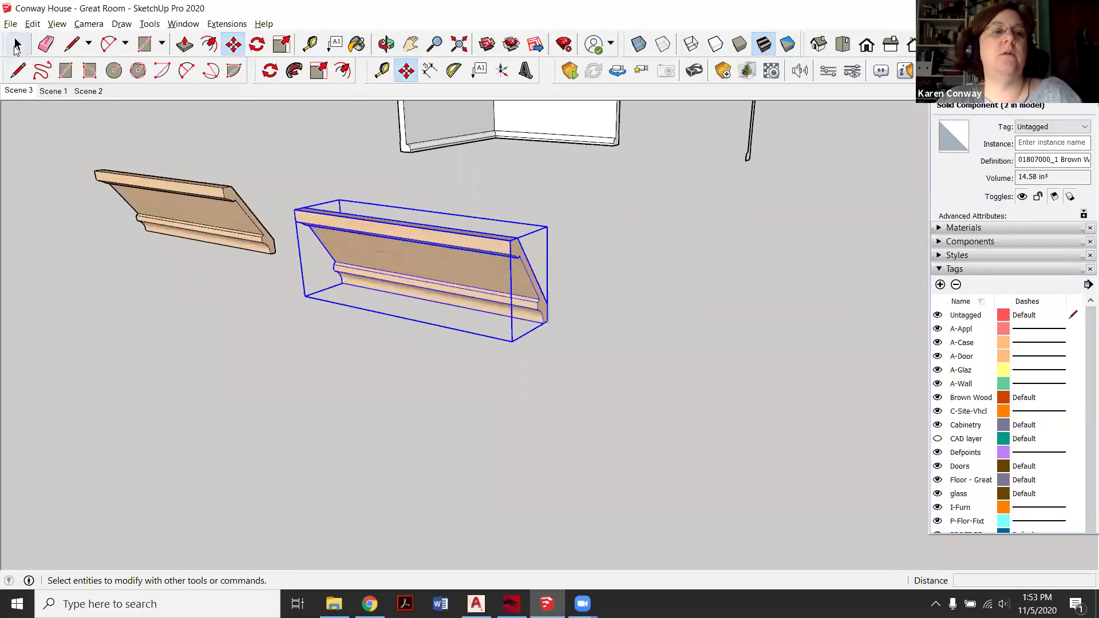
{"action": "right_click", "coordinate": [452, 257]}
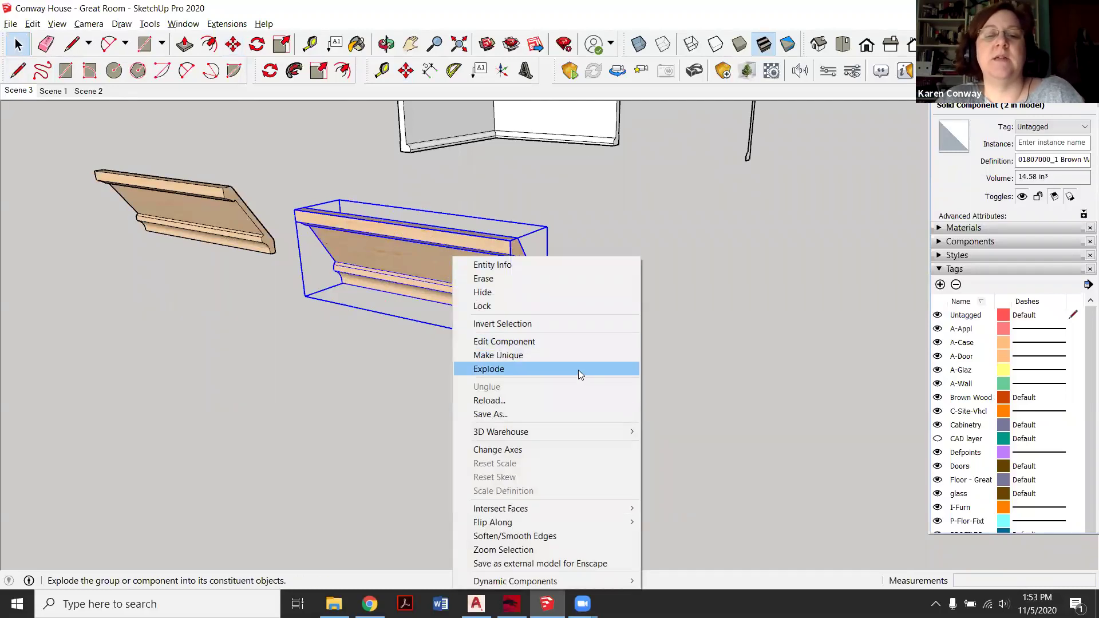
{"action": "left_click", "coordinate": [579, 371]}
Copy the end face of the exploded crown molding and place it as a separate flat profile beside it.
{"action": "scroll", "coordinate": [532, 288], "scroll_direction": "up", "scroll_amount": 3}
{"action": "left_click", "coordinate": [532, 288]}
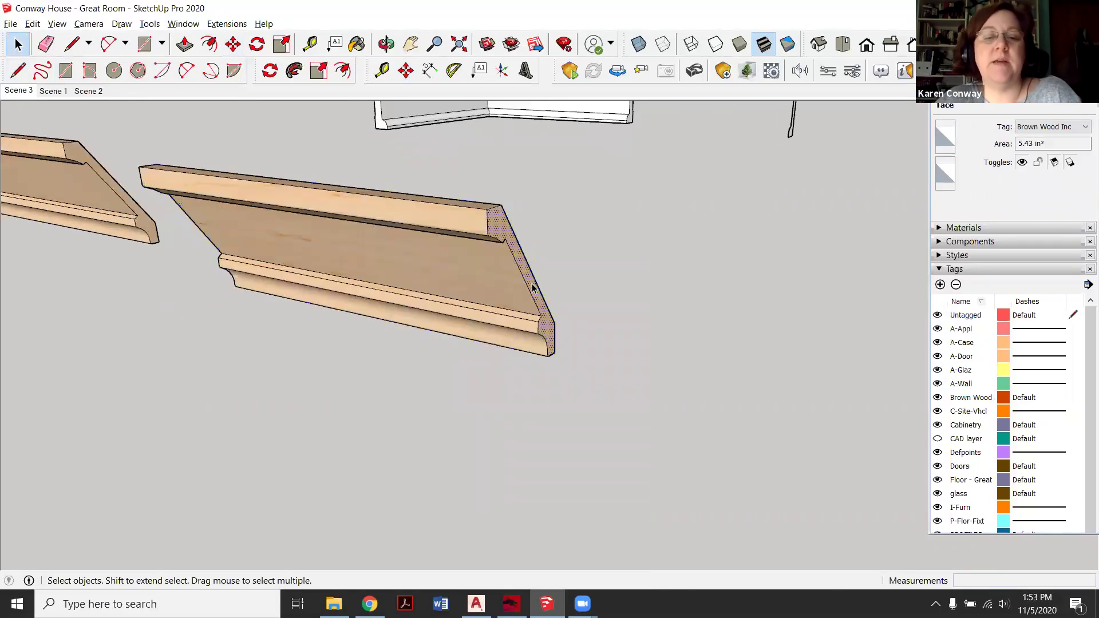
{"action": "scroll", "coordinate": [532, 288], "scroll_direction": "down", "scroll_amount": 4}
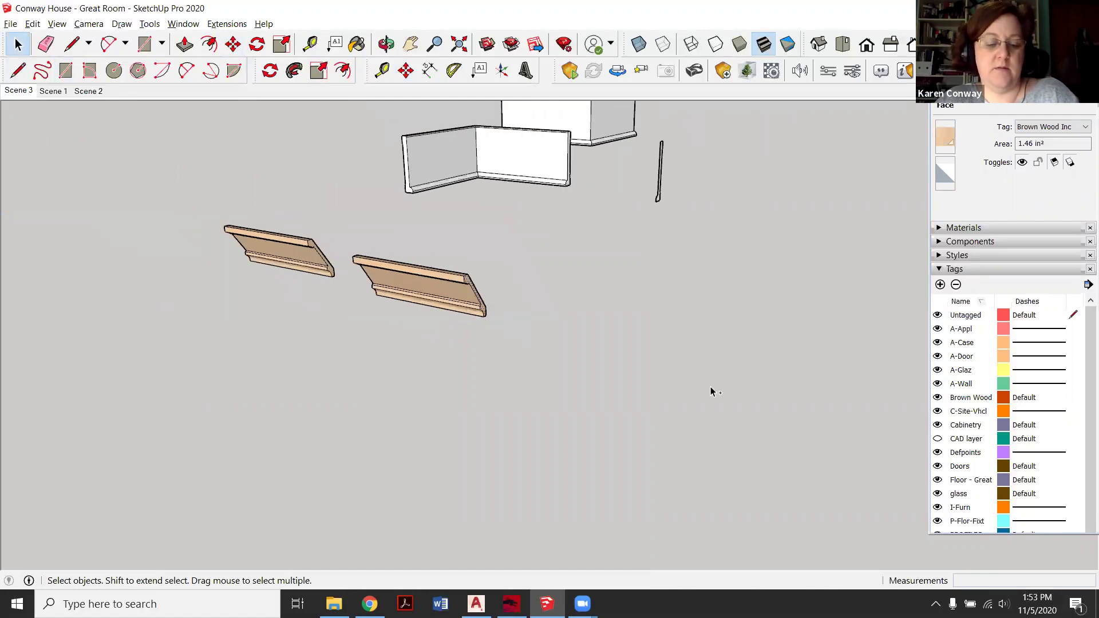
{"action": "key", "text": "ctrl+v"}
{"action": "left_click", "coordinate": [642, 373]}
{"action": "scroll", "coordinate": [643, 372], "scroll_direction": "up", "scroll_amount": 2}
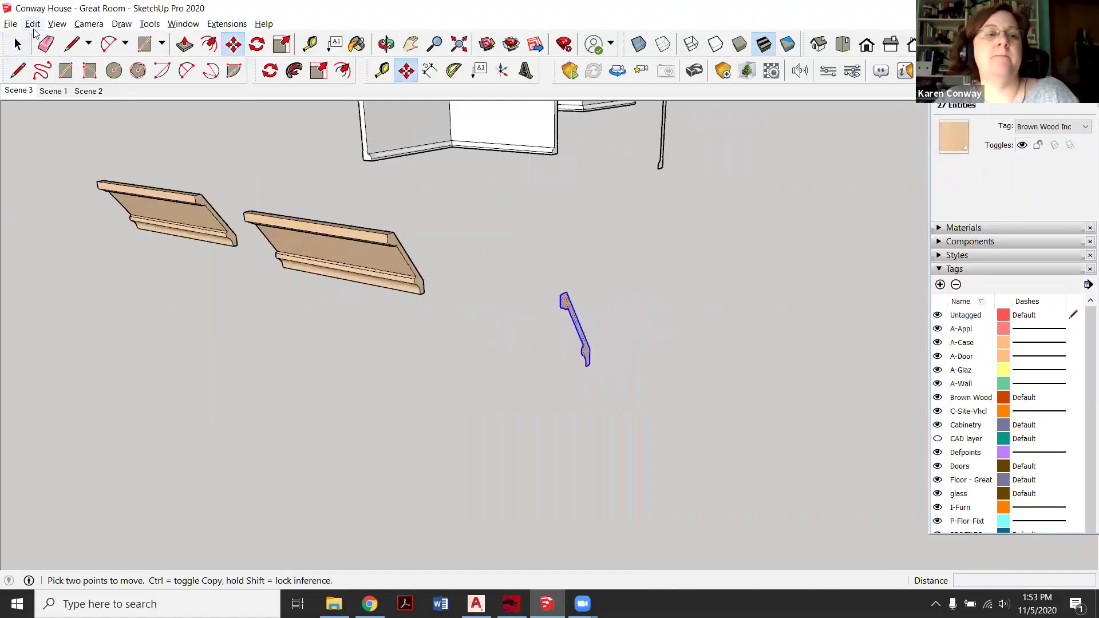
{"action": "left_click", "coordinate": [17, 44]}
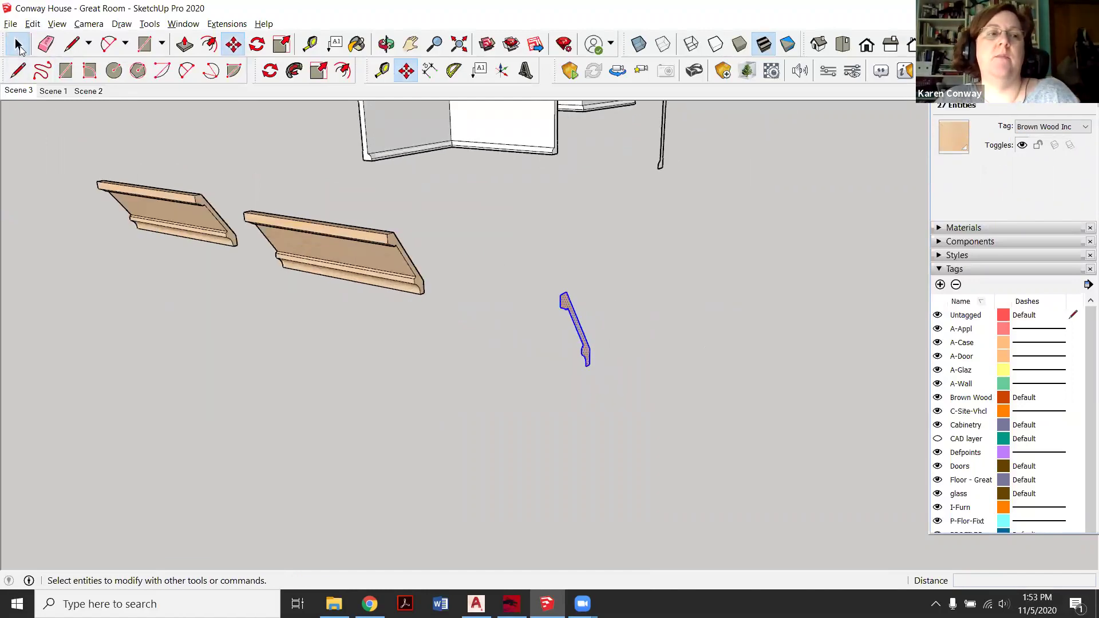
Make the flat crown molding profile into a component with the definition name Crown 1.
{"action": "right_click", "coordinate": [584, 360]}
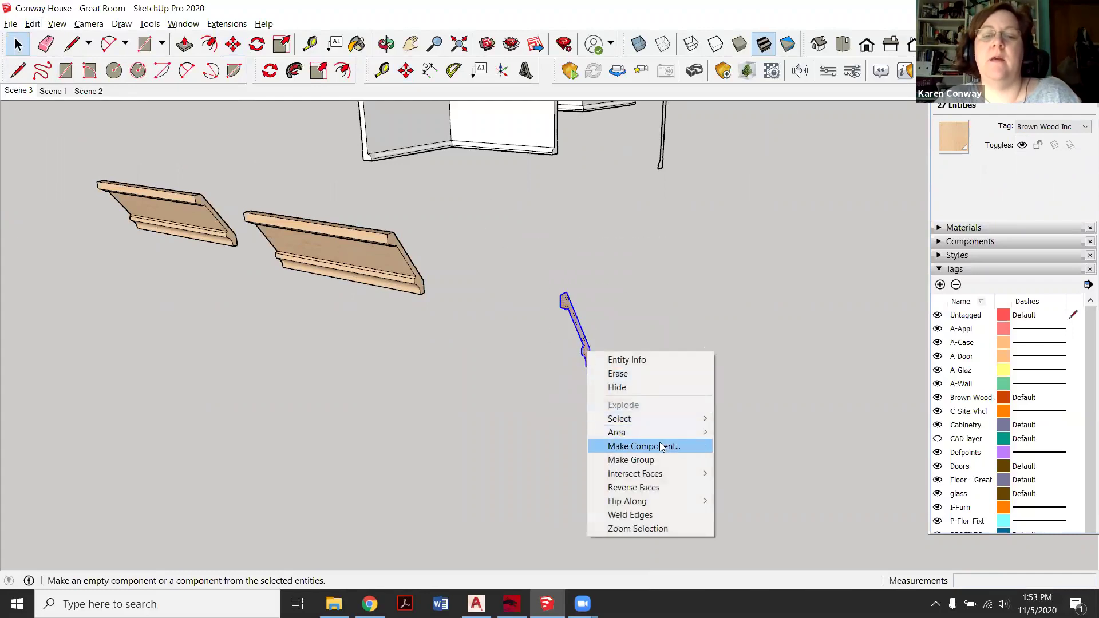
{"action": "left_click", "coordinate": [598, 444]}
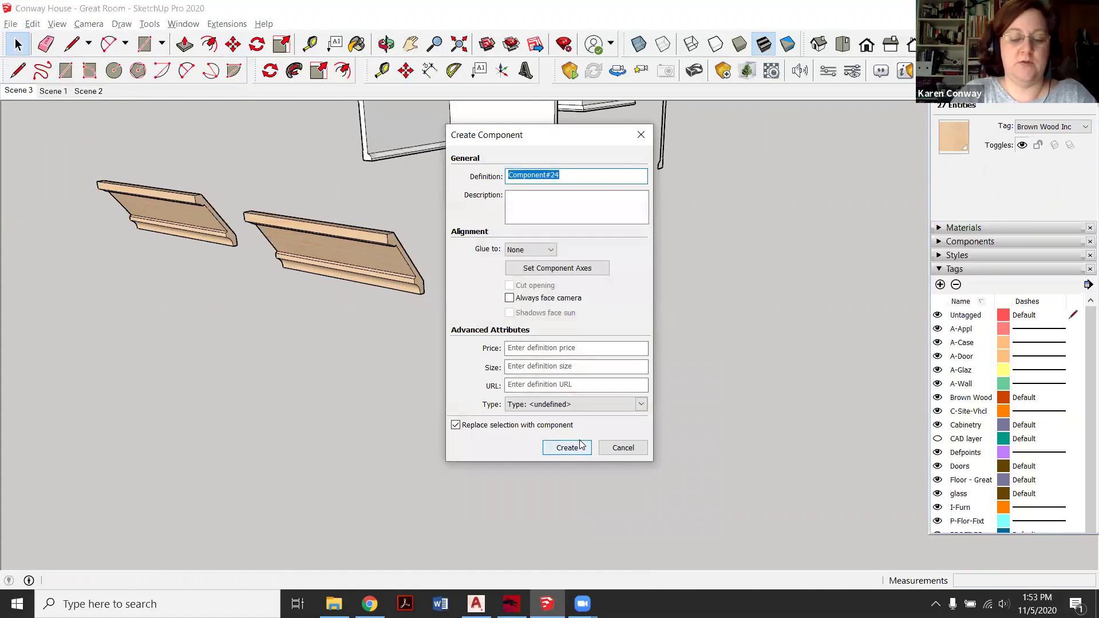
{"action": "type", "text": "Crown 1"}
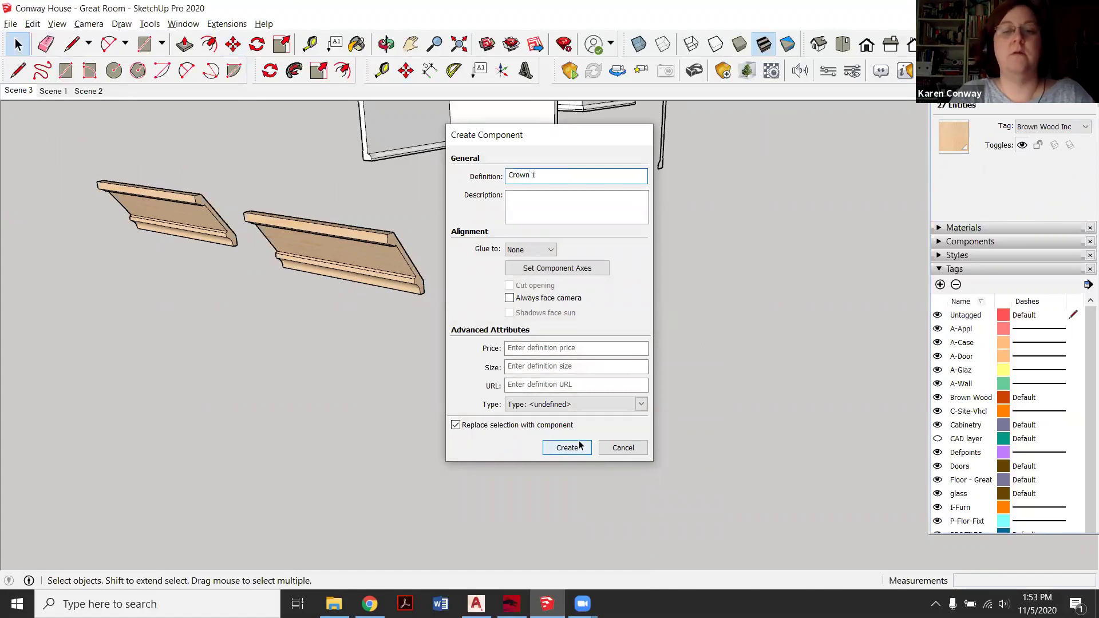
{"action": "left_click", "coordinate": [578, 446]}
Place a copy of the Crown 1 component beside the original and make the copy unique.
{"action": "scroll", "coordinate": [613, 312], "scroll_direction": "up", "scroll_amount": 2}
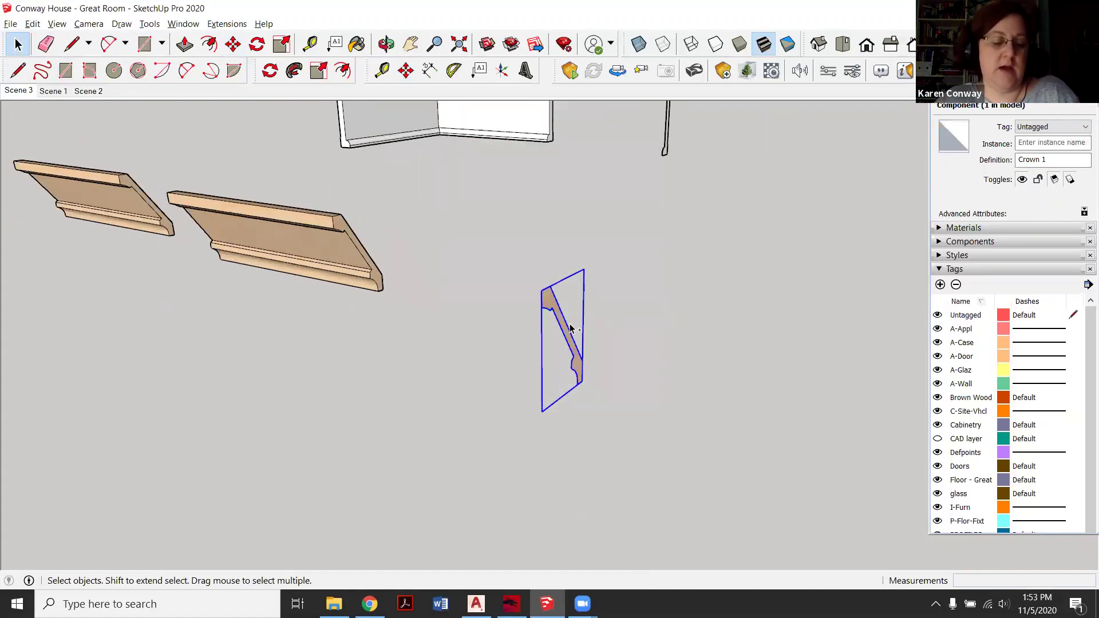
{"action": "scroll", "coordinate": [481, 331], "scroll_direction": "down", "scroll_amount": 3}
{"action": "key", "text": "ctrl+c"}
{"action": "key", "text": "ctrl+v"}
{"action": "left_click", "coordinate": [595, 380]}
{"action": "key", "text": "m"}
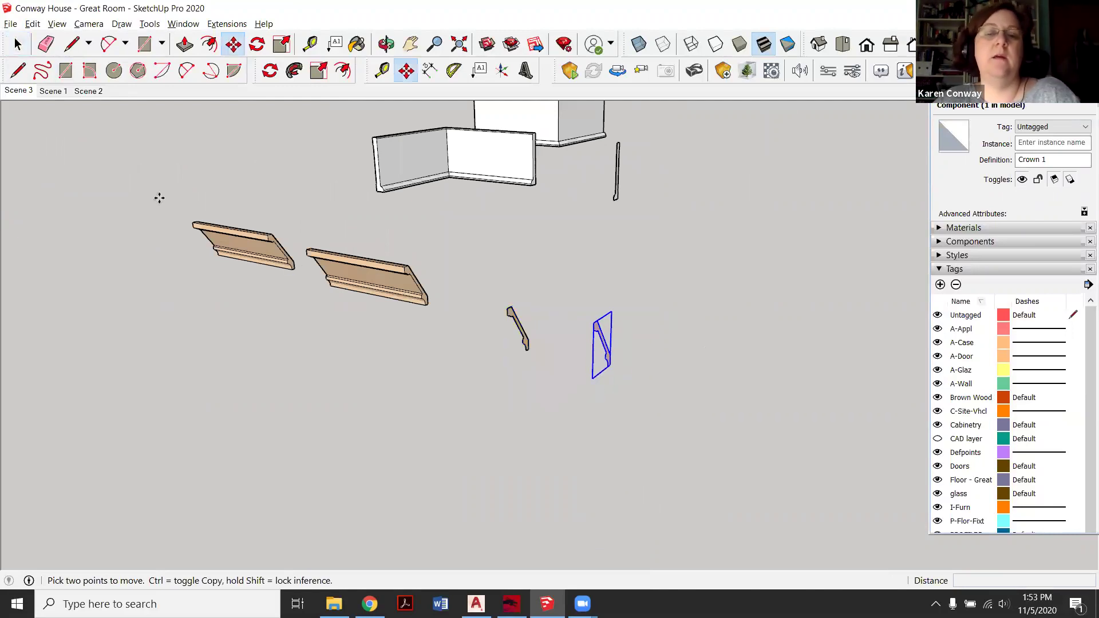
{"action": "key", "text": "space"}
{"action": "scroll", "coordinate": [625, 349], "scroll_direction": "up", "scroll_amount": 3}
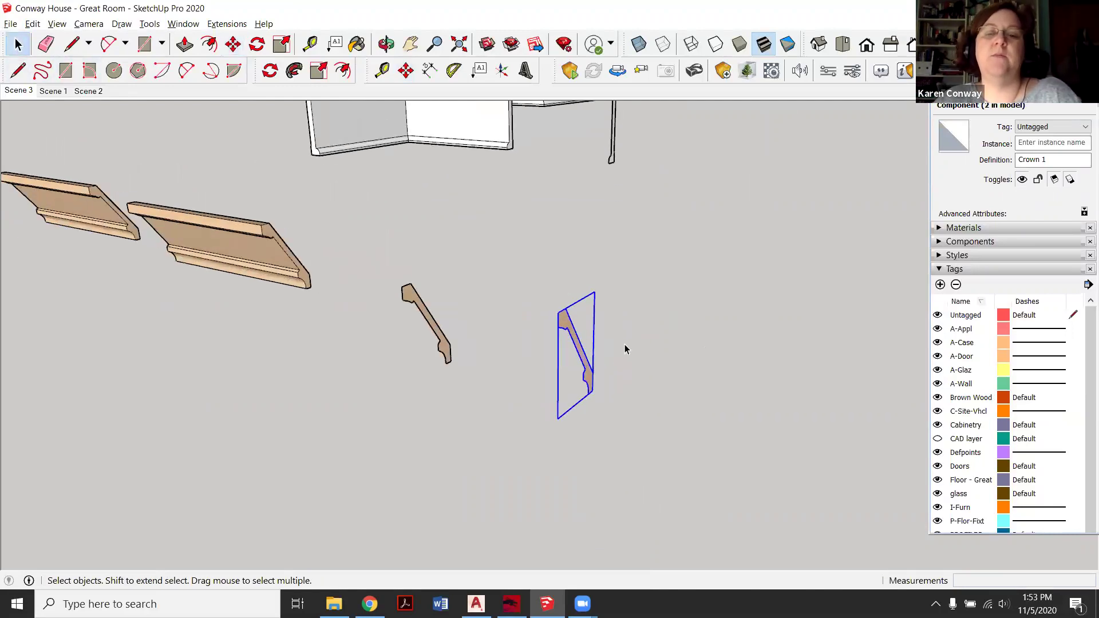
{"action": "right_click", "coordinate": [581, 353]}
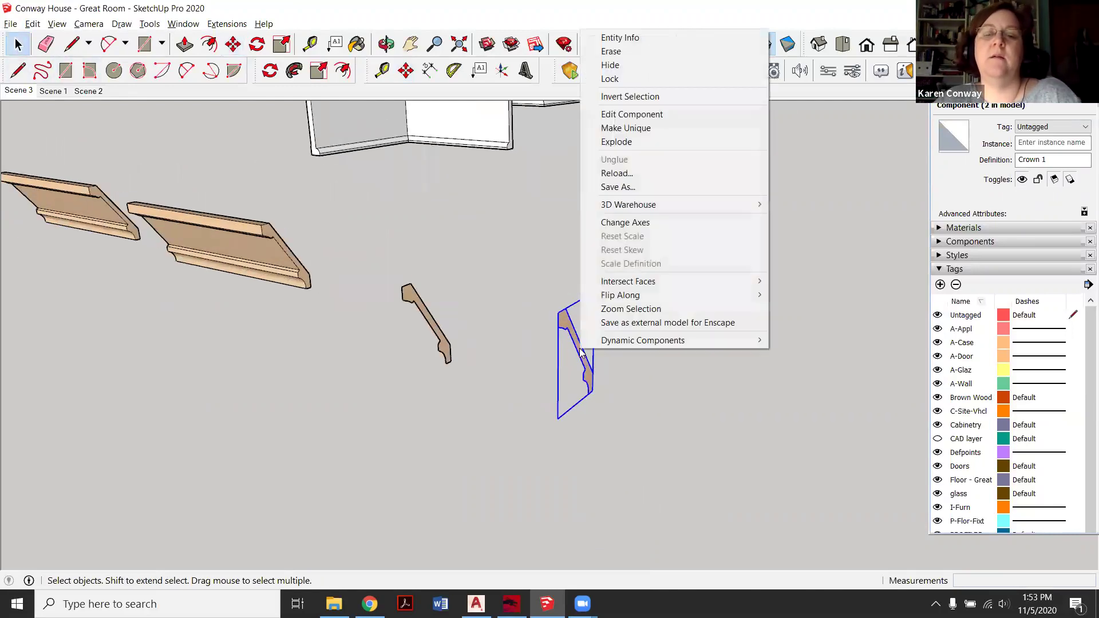
{"action": "left_click", "coordinate": [662, 138]}
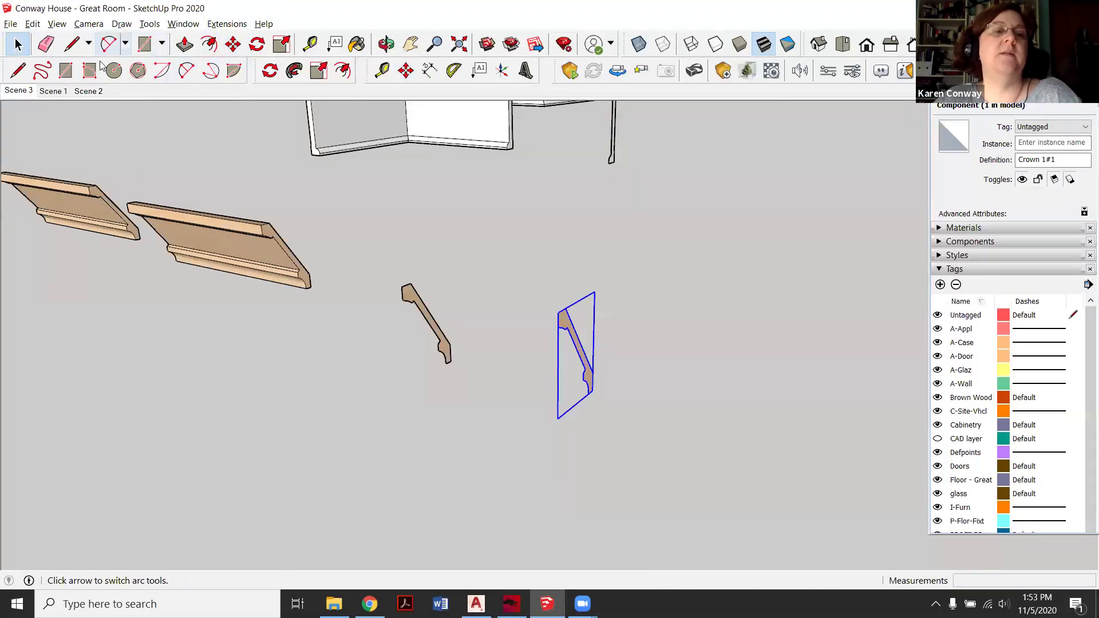
Move the unique crown profile by its lower back corner to the vertical wall edge just below the top of the great room wall.
{"action": "scroll", "coordinate": [601, 395], "scroll_direction": "up", "scroll_amount": 4}
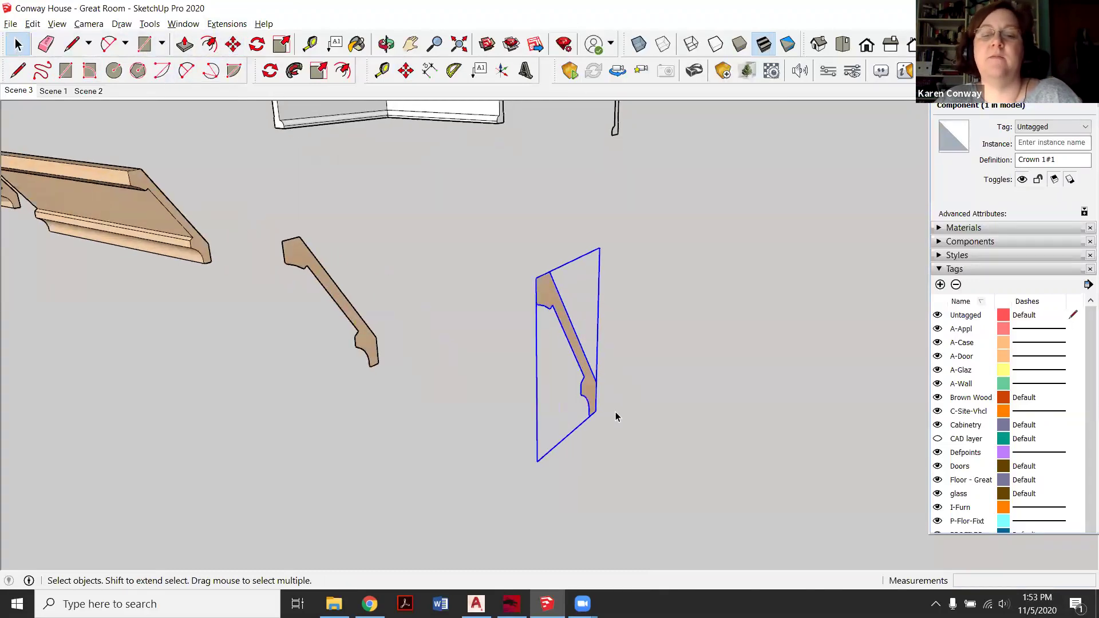
{"action": "left_click", "coordinate": [232, 44]}
{"action": "scroll", "coordinate": [581, 414], "scroll_direction": "up", "scroll_amount": 2}
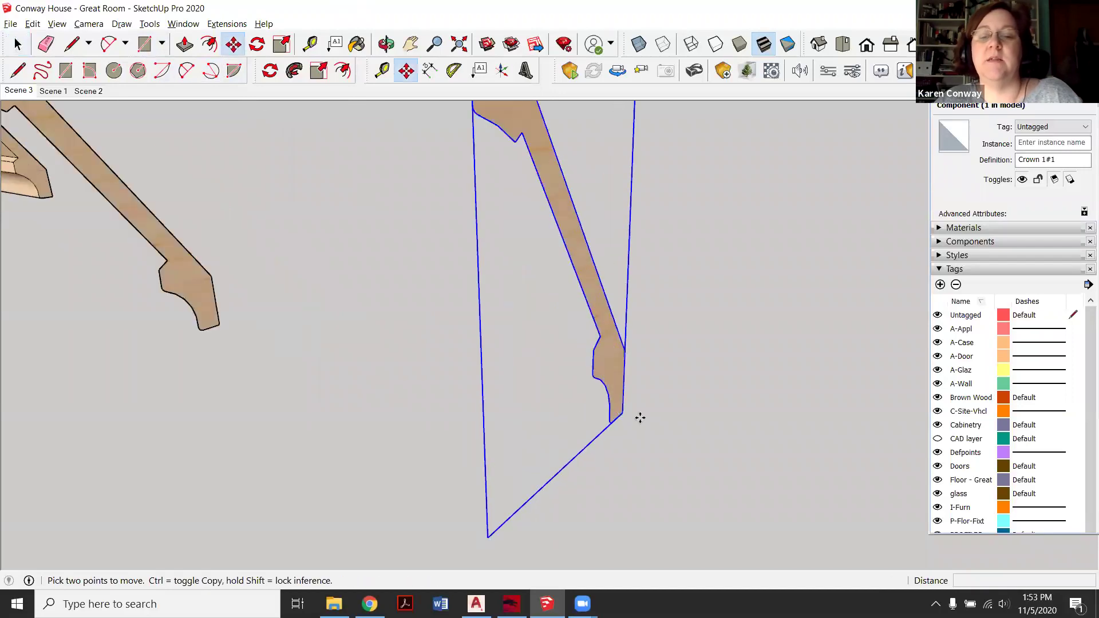
{"action": "left_click", "coordinate": [622, 412]}
{"action": "scroll", "coordinate": [590, 412], "scroll_direction": "down", "scroll_amount": 5}
{"action": "scroll", "coordinate": [552, 265], "scroll_direction": "up", "scroll_amount": 6}
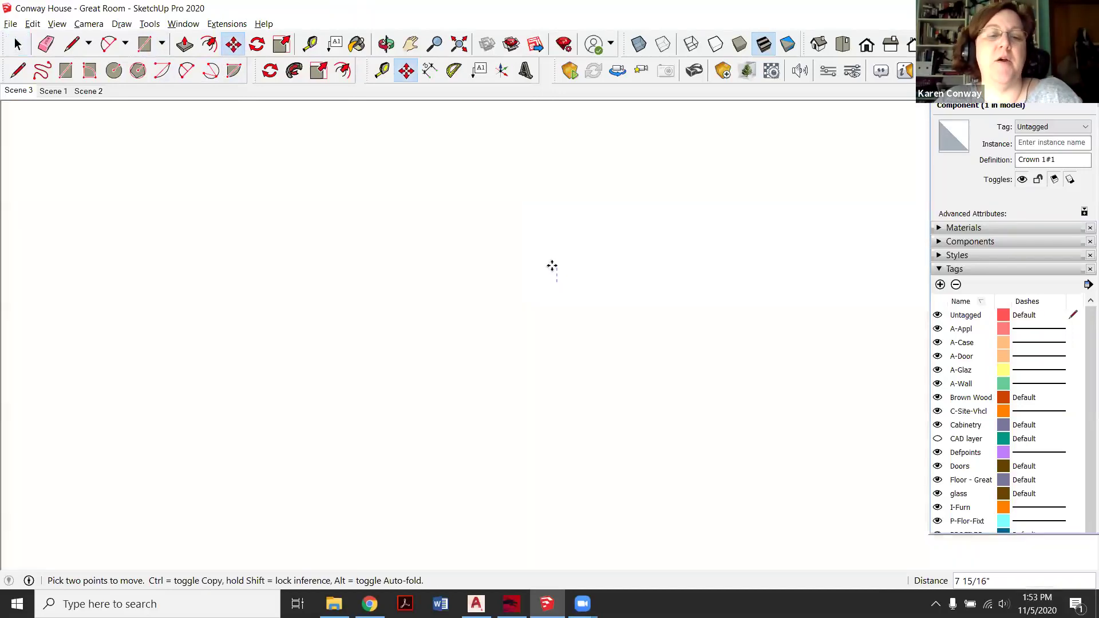
{"action": "scroll", "coordinate": [552, 254], "scroll_direction": "down", "scroll_amount": 5}
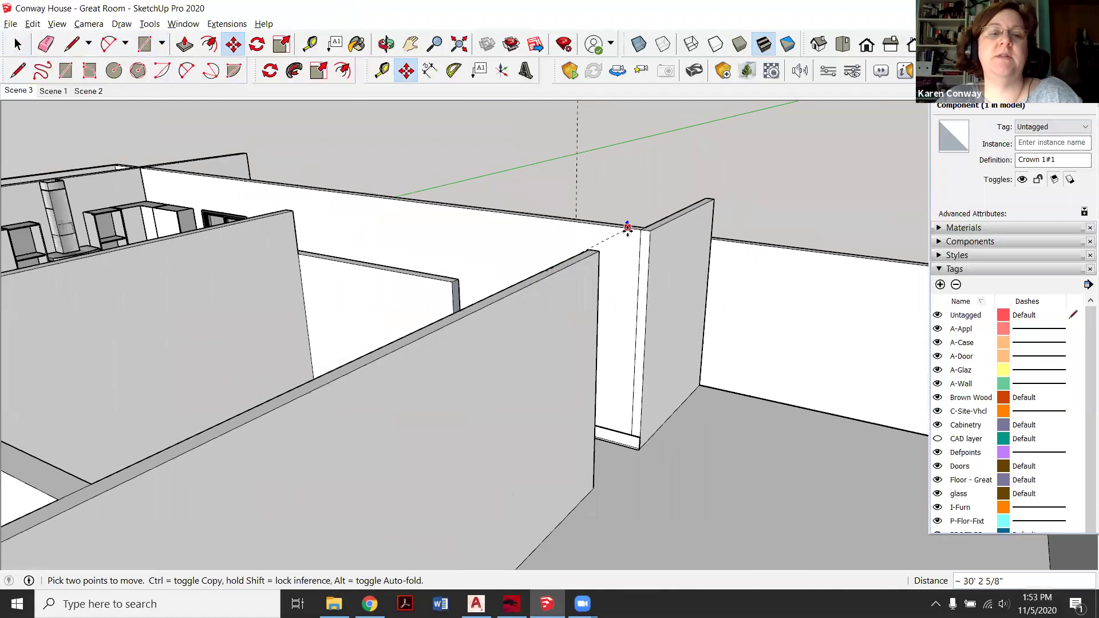
{"action": "scroll", "coordinate": [627, 227], "scroll_direction": "up", "scroll_amount": 4}
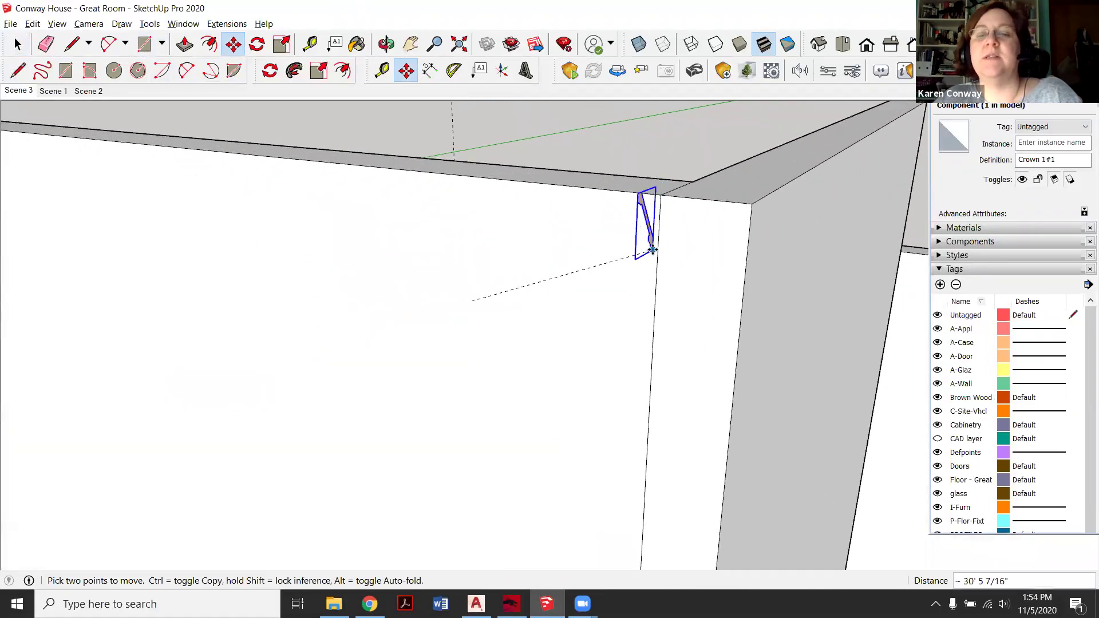
{"action": "scroll", "coordinate": [656, 260], "scroll_direction": "up", "scroll_amount": 3}
{"action": "left_click", "coordinate": [656, 260]}
Move the crown profile up so its top lines up with the top edge of the wall.
{"action": "scroll", "coordinate": [664, 172], "scroll_direction": "up", "scroll_amount": 4}
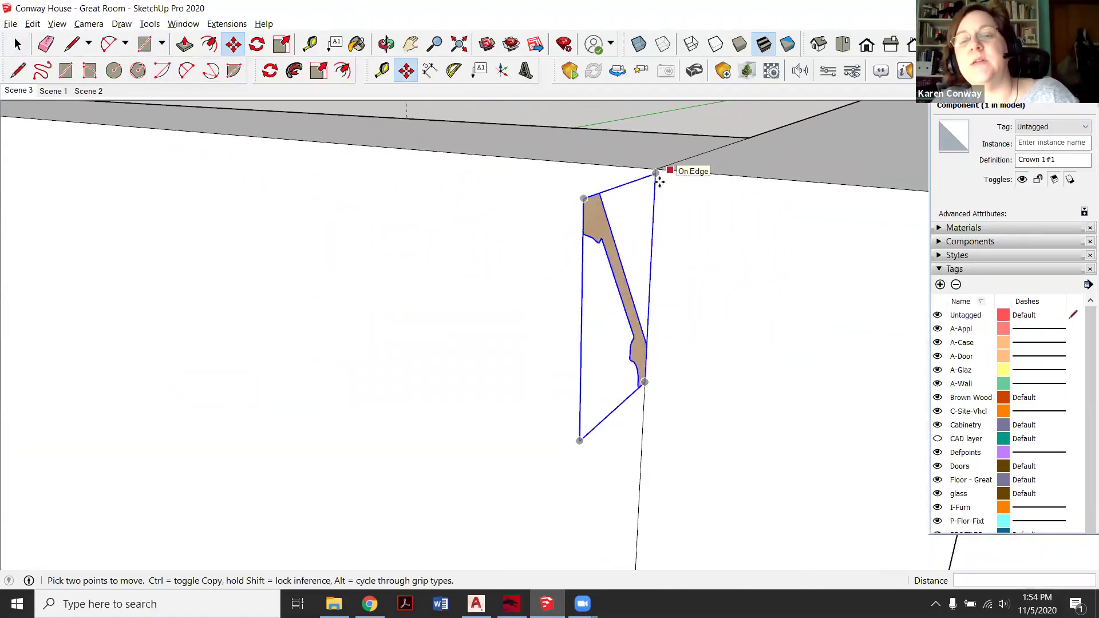
{"action": "left_click", "coordinate": [594, 192]}
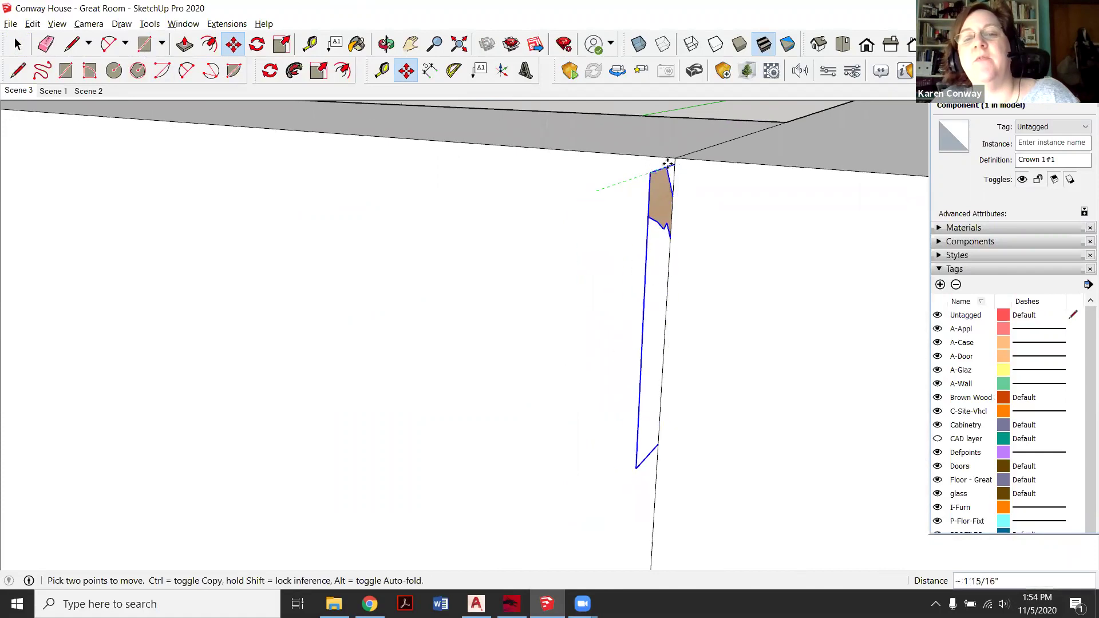
{"action": "left_click", "coordinate": [650, 195]}
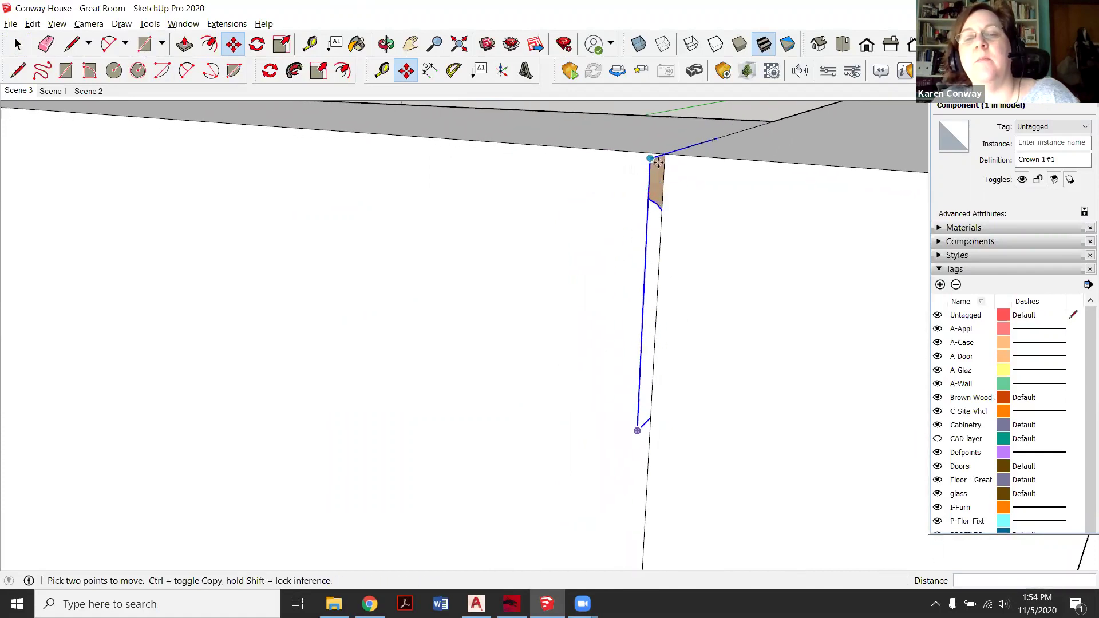
{"action": "scroll", "coordinate": [617, 197], "scroll_direction": "down", "scroll_amount": 3}
{"action": "left_click", "coordinate": [606, 201]}
{"action": "left_click", "coordinate": [607, 205]}
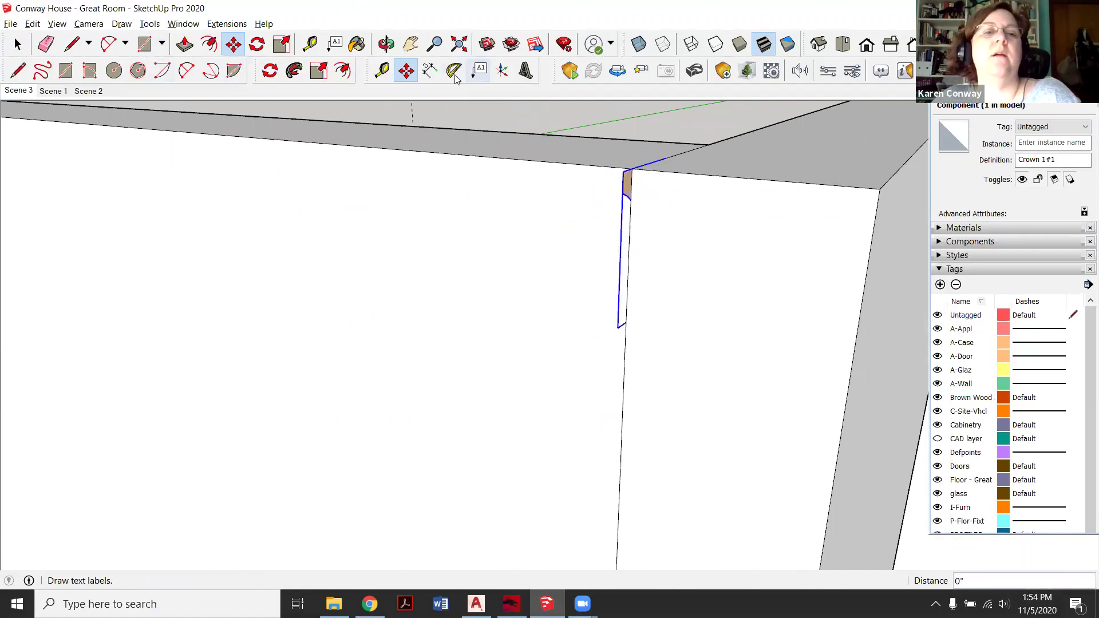
Shift the crown profile back out of the wall until its lower back corner rests on the vertical wall edge.
{"action": "left_click", "coordinate": [696, 147]}
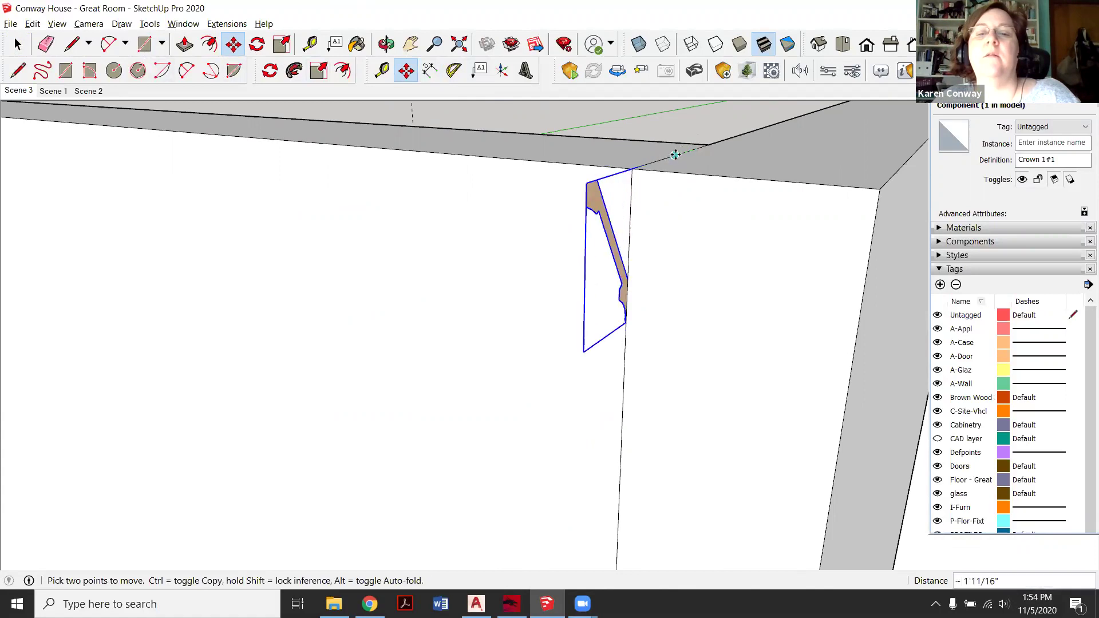
{"action": "left_click", "coordinate": [664, 161]}
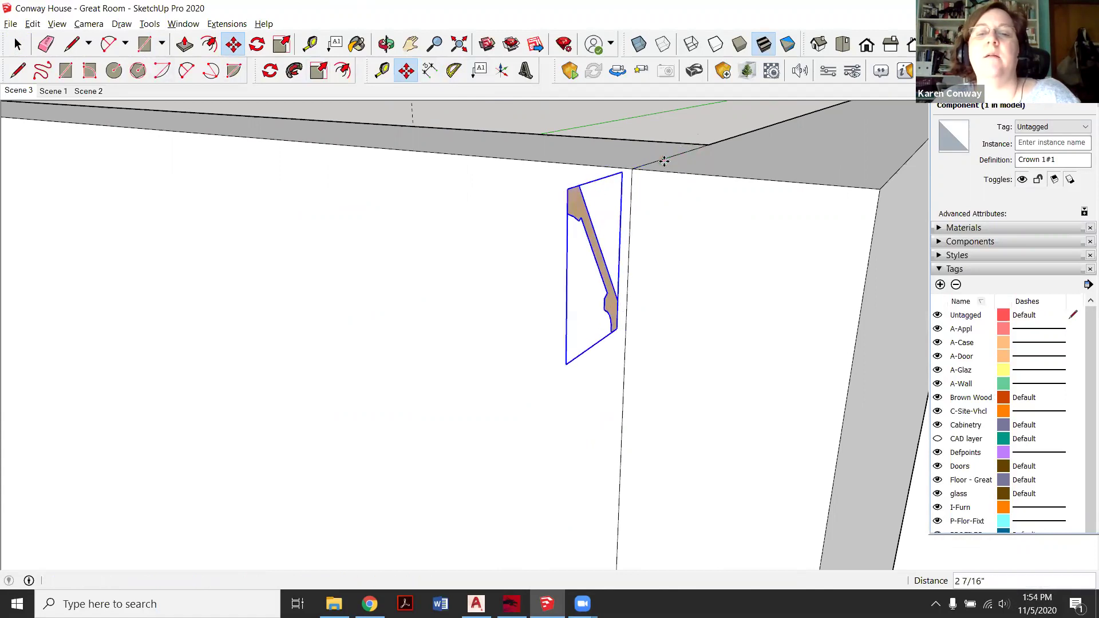
{"action": "left_click", "coordinate": [663, 160]}
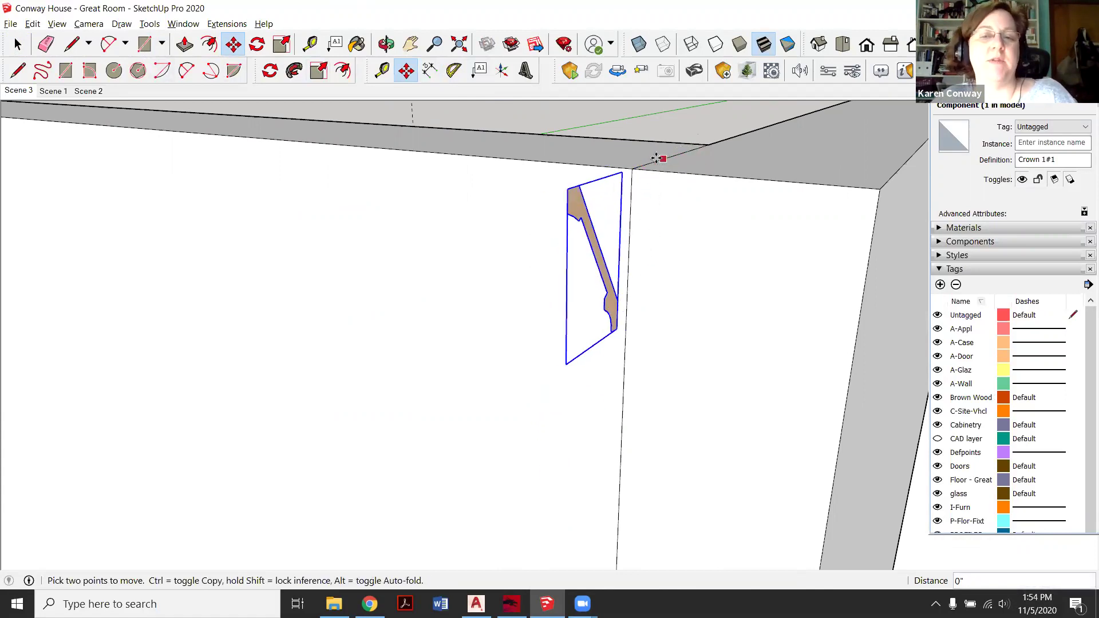
{"action": "scroll", "coordinate": [621, 311], "scroll_direction": "up", "scroll_amount": 5}
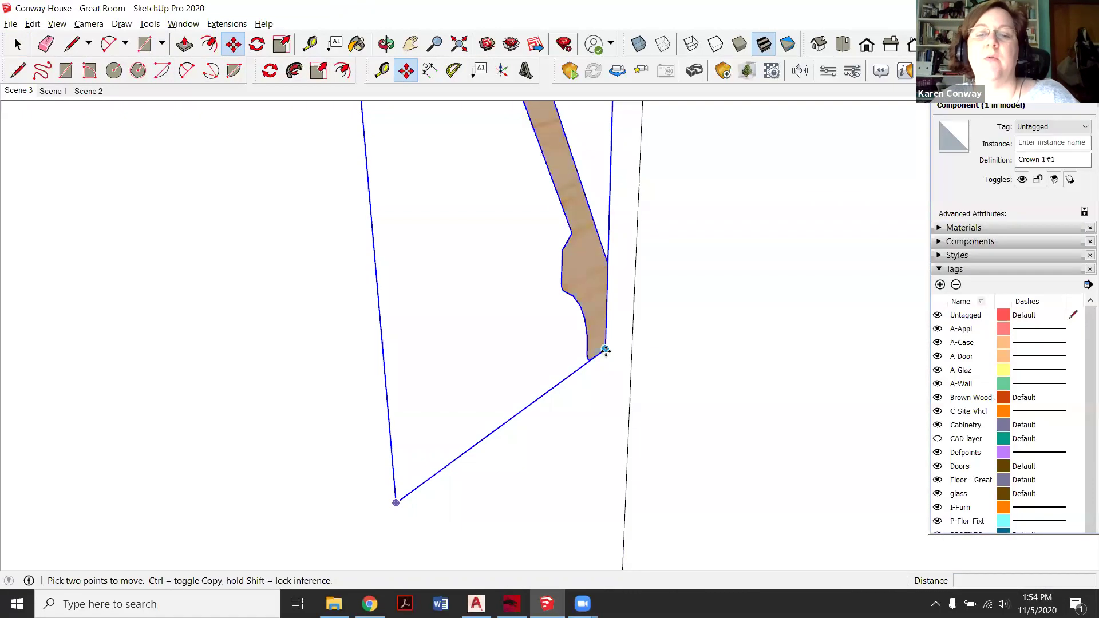
{"action": "left_click", "coordinate": [605, 349]}
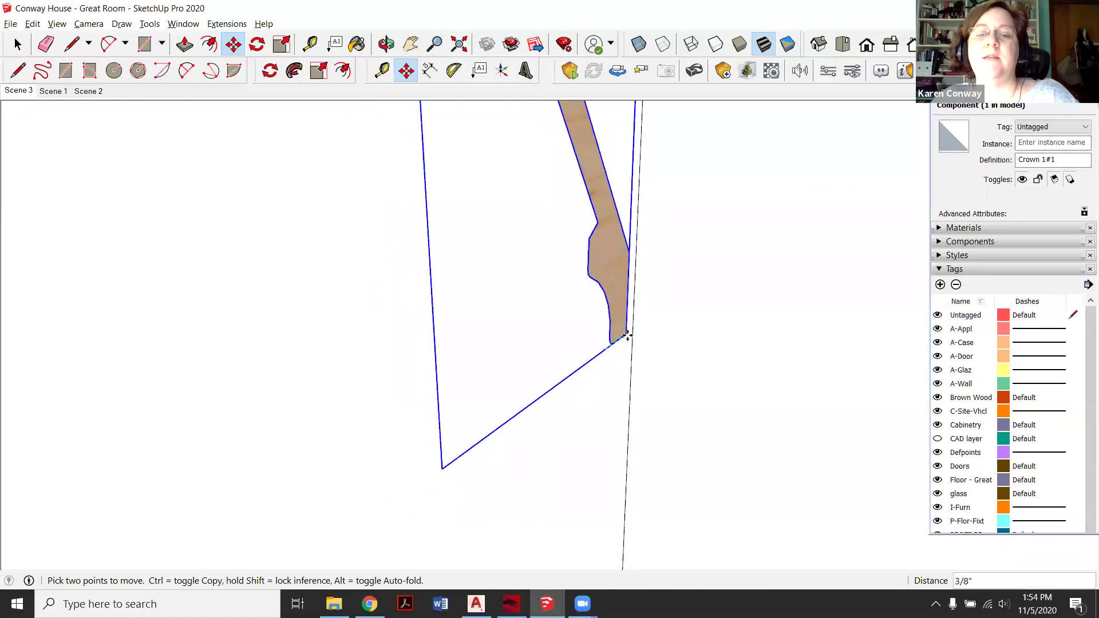
{"action": "left_click", "coordinate": [630, 332]}
Deselect the crown profile and examine its placement at the wall top from both sides.
{"action": "scroll", "coordinate": [596, 336], "scroll_direction": "down", "scroll_amount": 5}
{"action": "key", "text": "ctrl+t"}
{"action": "key", "text": "space"}
{"action": "key", "text": "o"}
{"action": "left_click_drag", "start_coordinate": [452, 115], "coordinate": [792, 314]}
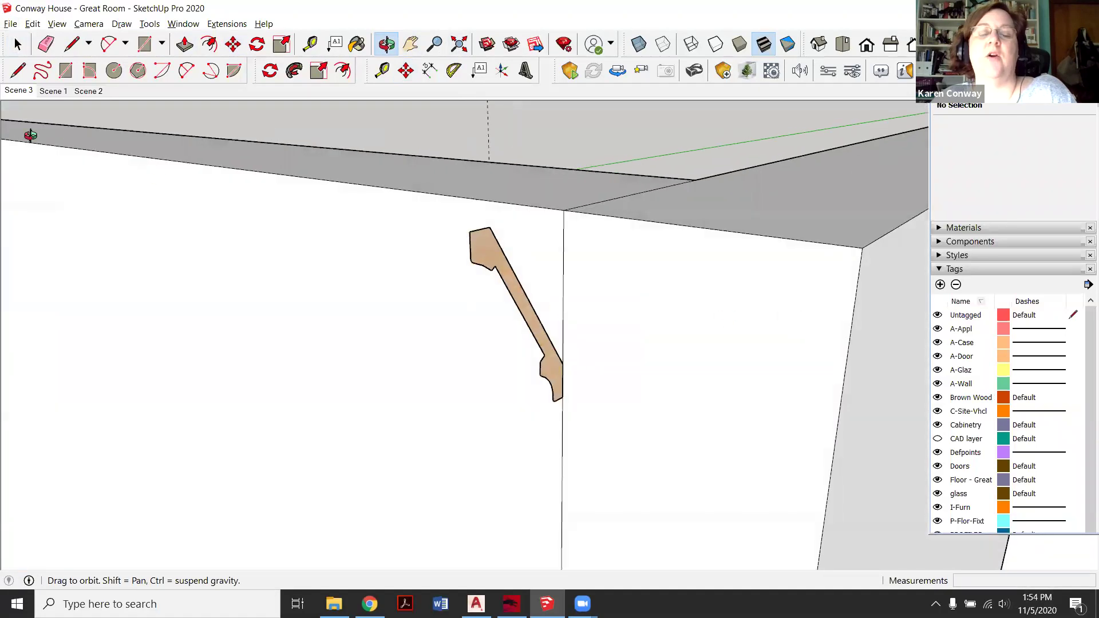
{"action": "left_click_drag", "start_coordinate": [632, 251], "coordinate": [674, 247]}
{"action": "left_click_drag", "start_coordinate": [296, 221], "coordinate": [774, 275]}
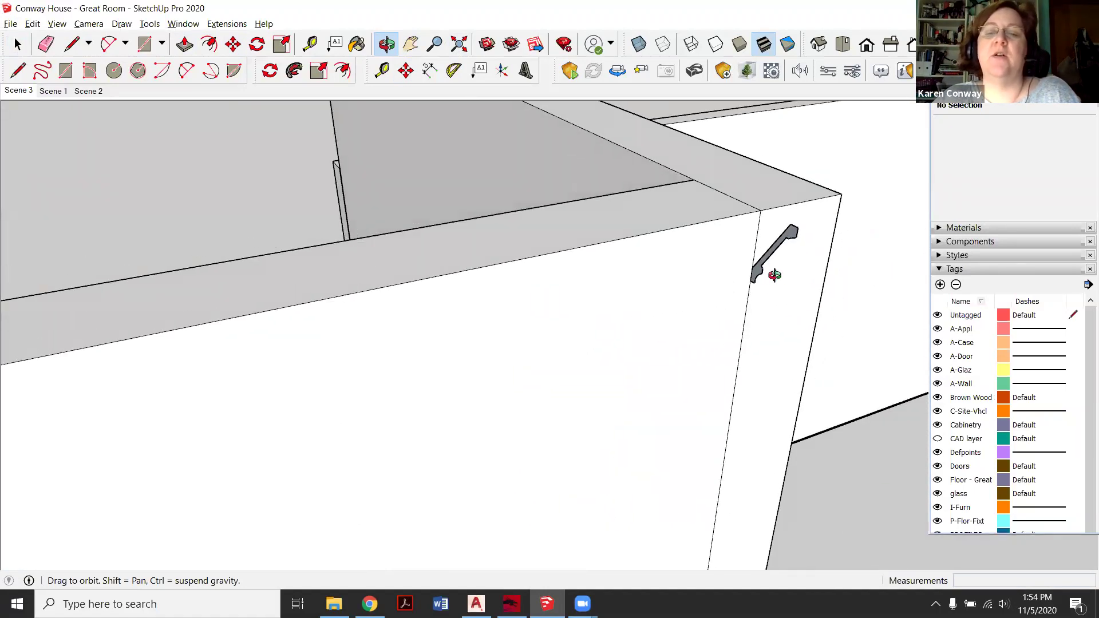
{"action": "left_click_drag", "start_coordinate": [354, 178], "coordinate": [318, 167]}
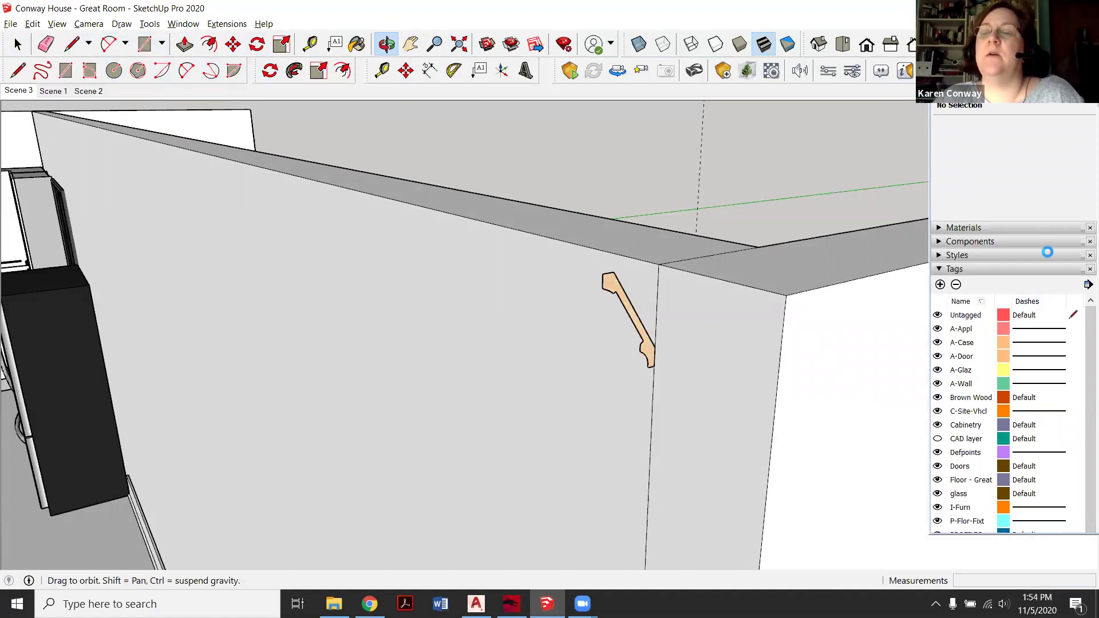
Choose white Color M00 from the Colors materials and try to paint the closed crown profile component with it.
{"action": "left_click", "coordinate": [1062, 316]}
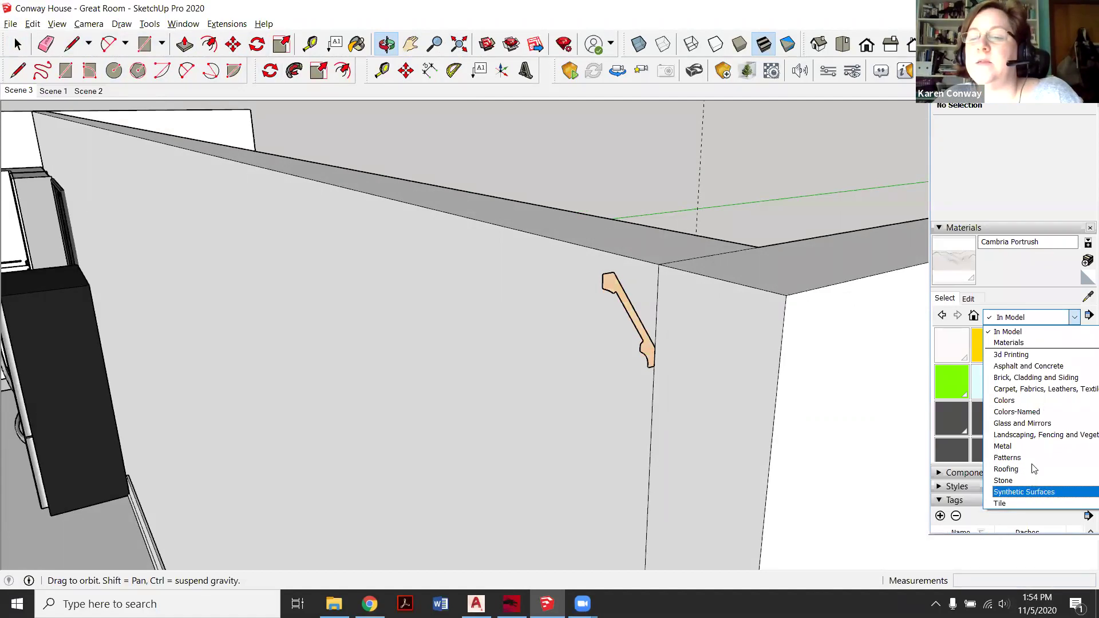
{"action": "left_click", "coordinate": [1049, 403]}
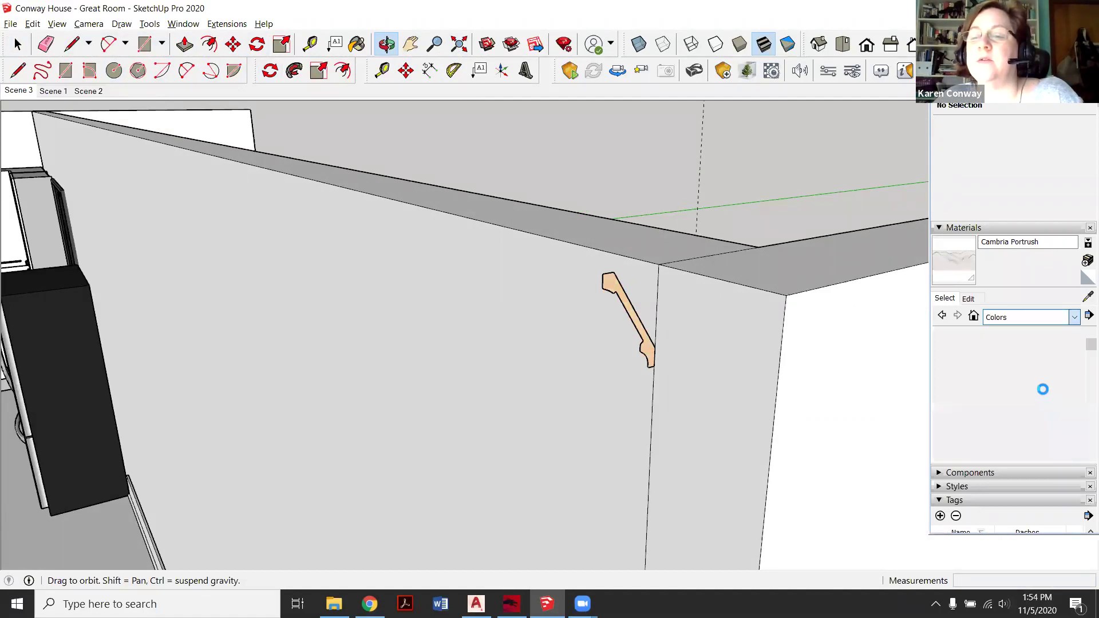
{"action": "left_click_drag", "start_coordinate": [1081, 347], "coordinate": [1080, 434]}
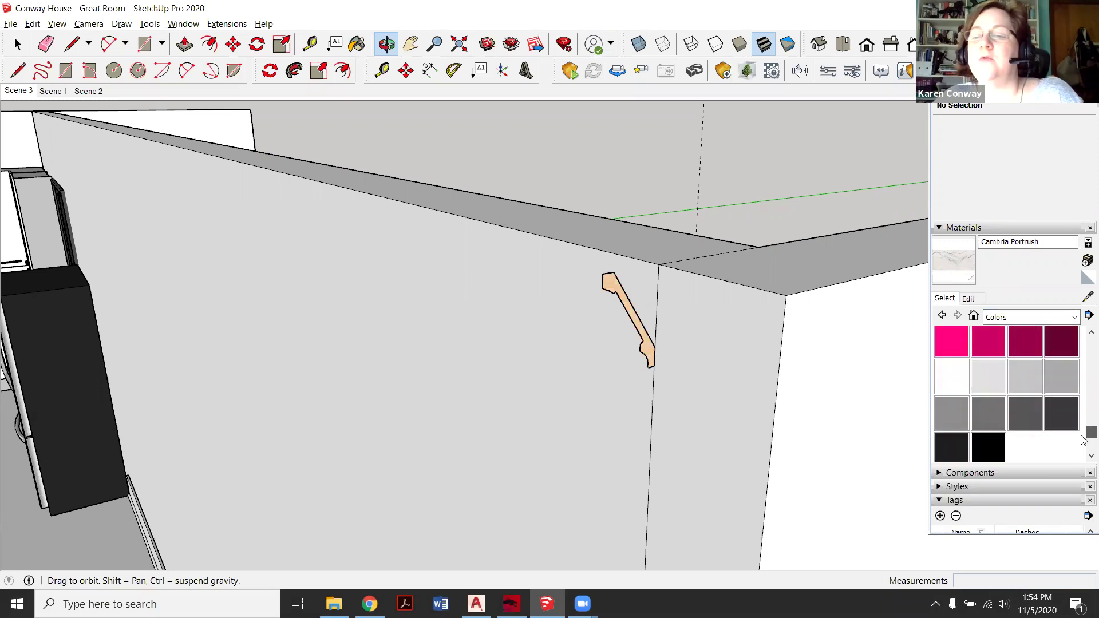
{"action": "left_click", "coordinate": [951, 376]}
{"action": "scroll", "coordinate": [639, 341], "scroll_direction": "up", "scroll_amount": 2}
{"action": "left_click", "coordinate": [628, 344]}
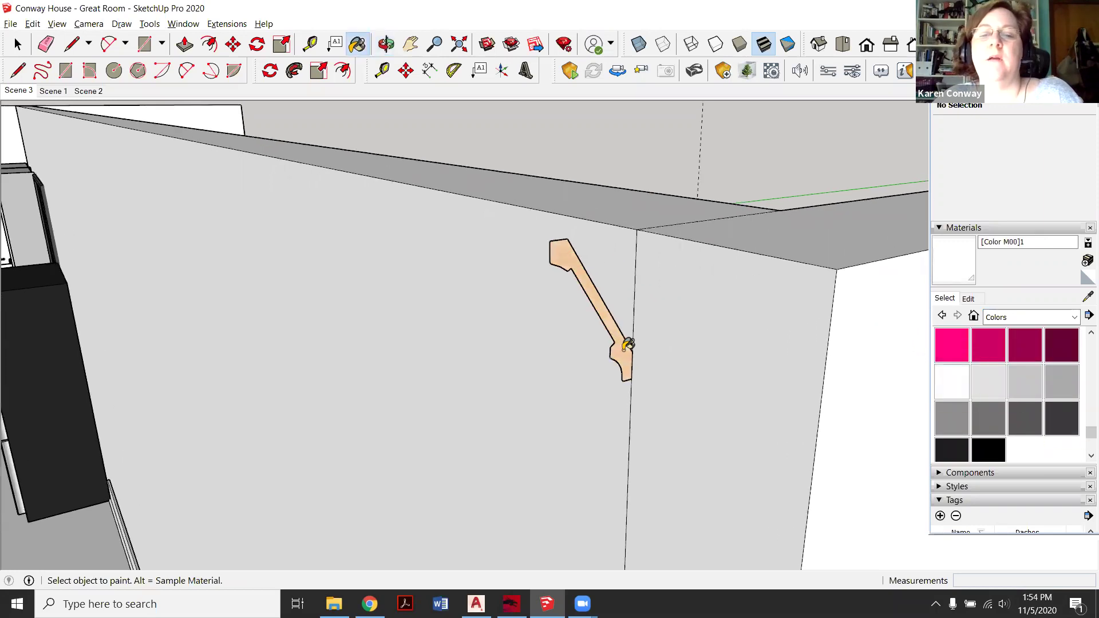
Open the crown profile component for editing and paint its face with white Color M00.
{"action": "scroll", "coordinate": [558, 266], "scroll_direction": "up", "scroll_amount": 2}
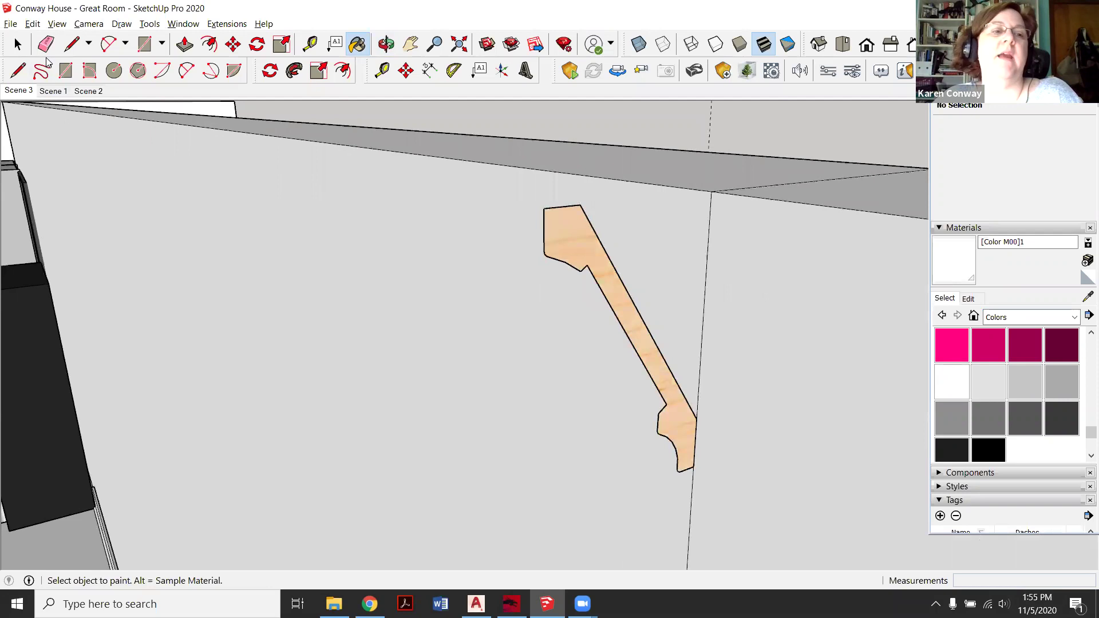
{"action": "left_click", "coordinate": [18, 44]}
{"action": "left_click", "coordinate": [569, 263]}
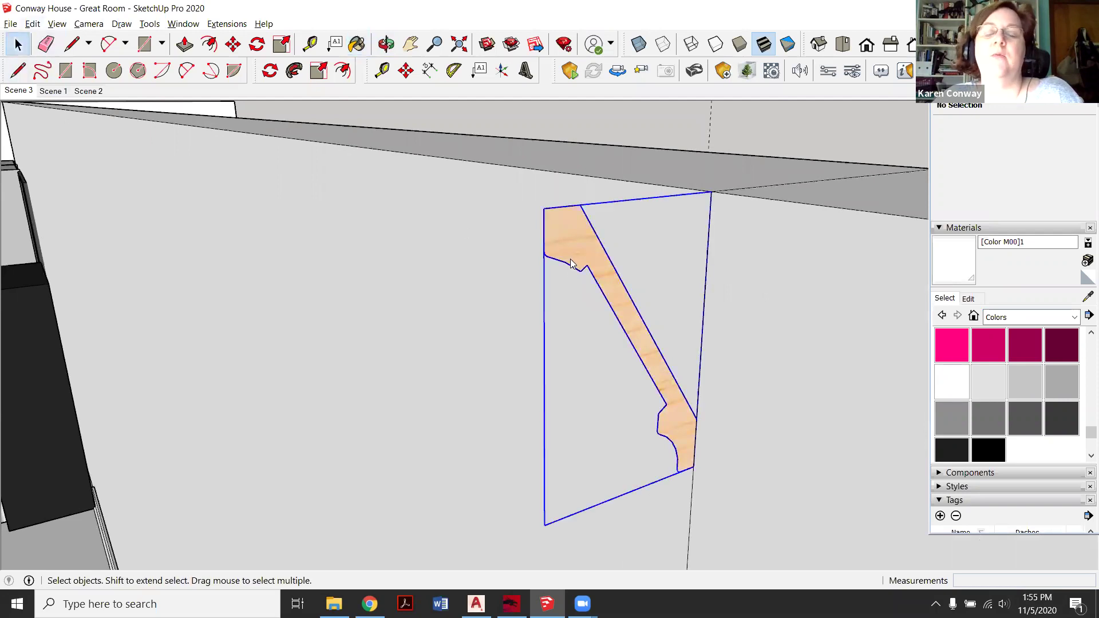
{"action": "right_click", "coordinate": [570, 263]}
{"action": "left_click", "coordinate": [662, 344]}
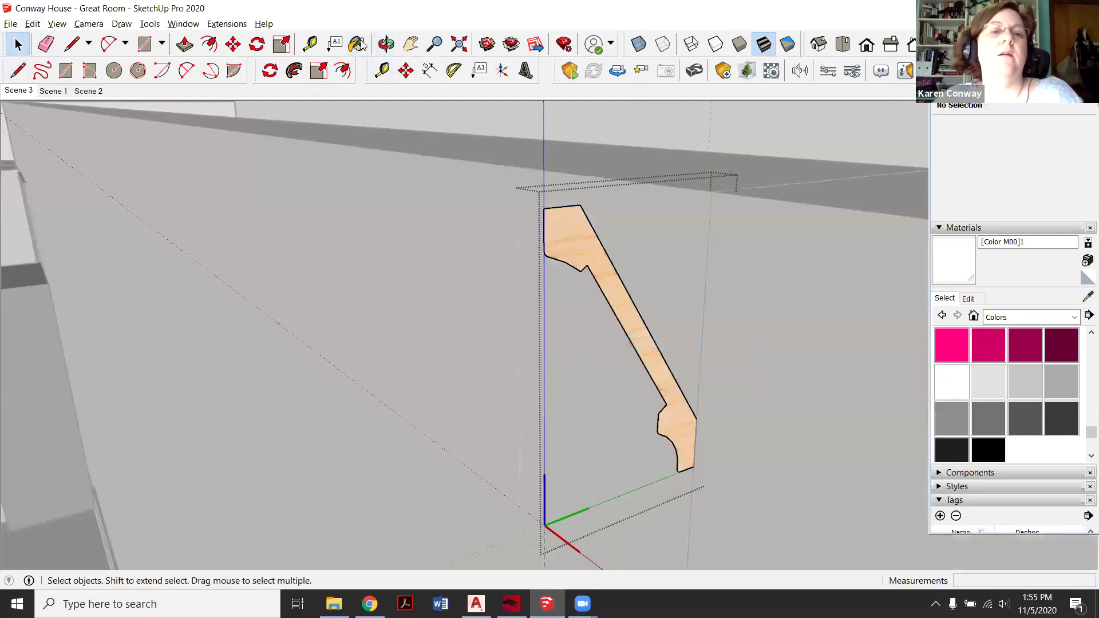
{"action": "key", "text": "b"}
{"action": "left_click", "coordinate": [561, 230]}
{"action": "scroll", "coordinate": [638, 248], "scroll_direction": "down", "scroll_amount": 3}
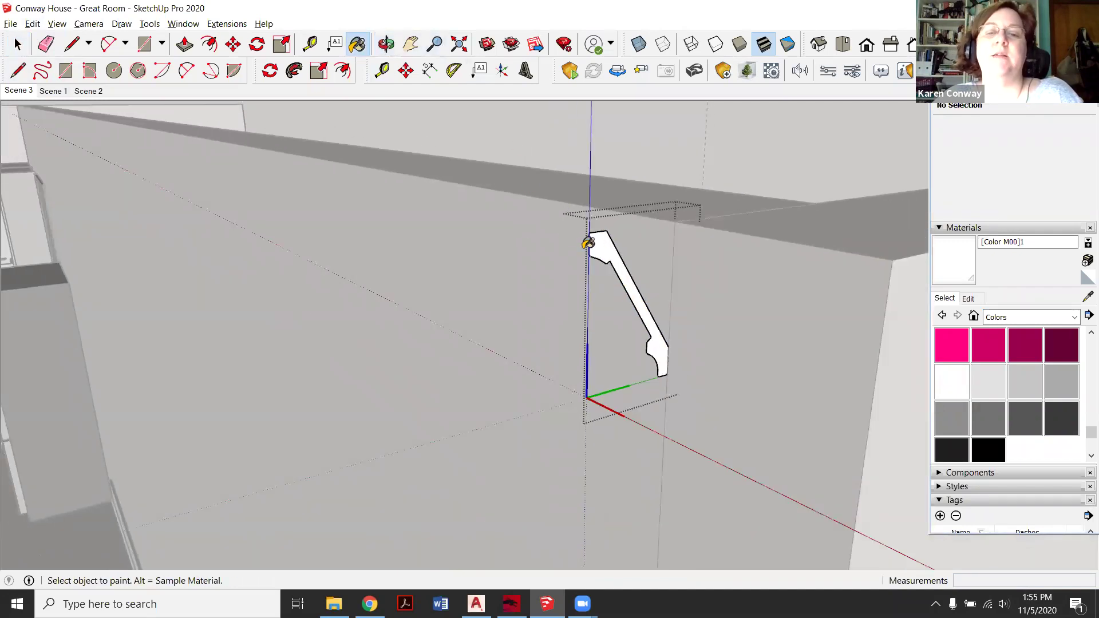
{"action": "left_click", "coordinate": [386, 44]}
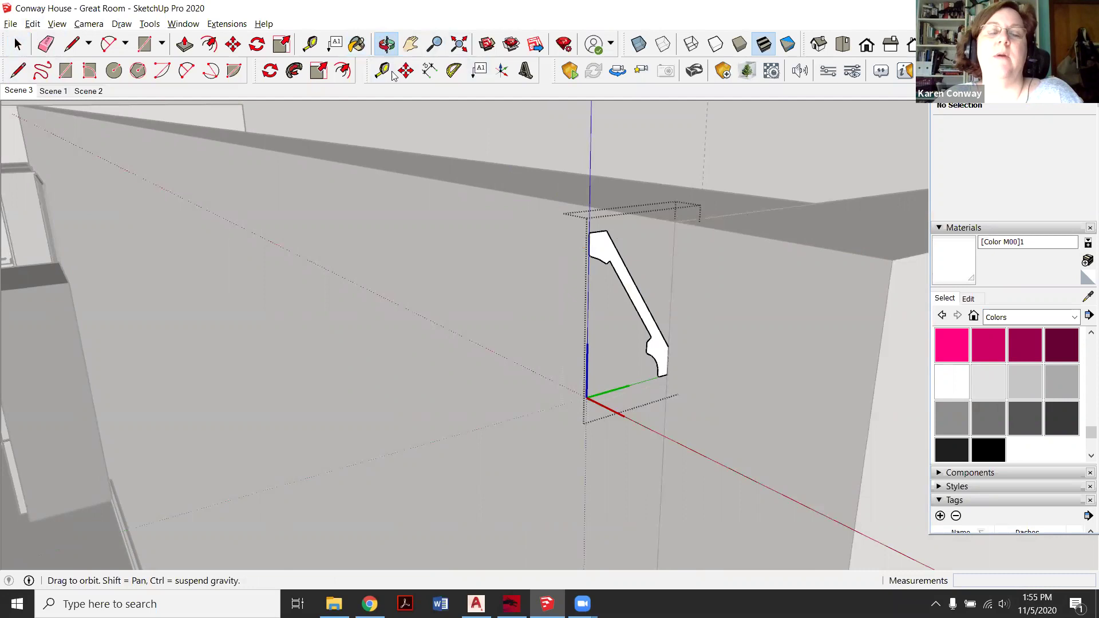
{"action": "left_click_drag", "start_coordinate": [441, 182], "coordinate": [713, 190]}
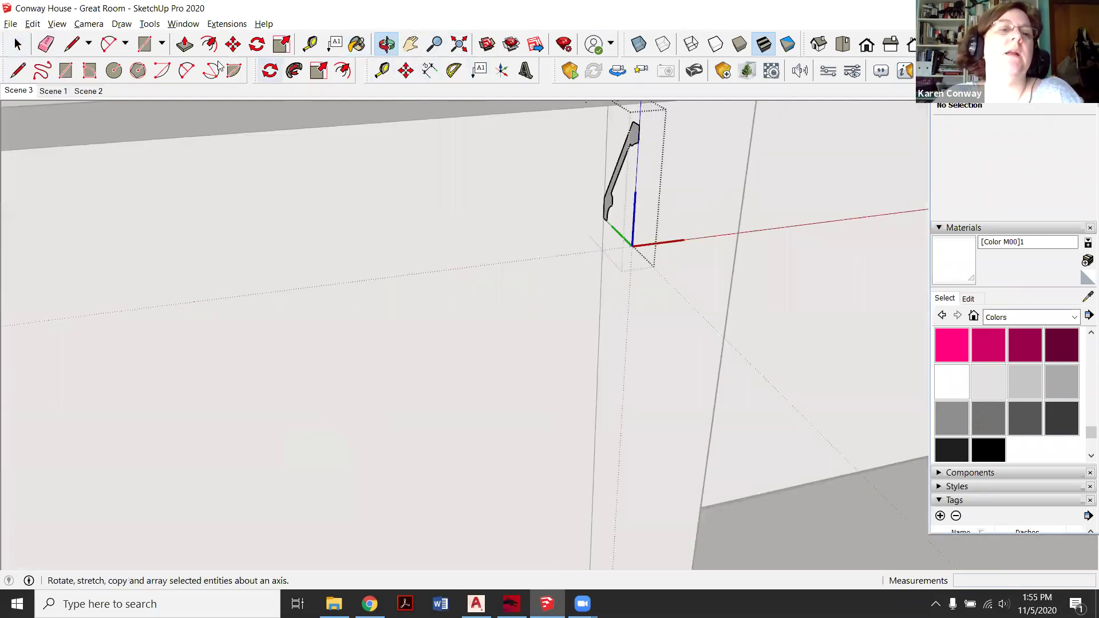
Draw a path line from the crown profile's lower back corner along the long kitchen wall to the far corner above the cabinets.
{"action": "left_click", "coordinate": [72, 44]}
{"action": "scroll", "coordinate": [598, 221], "scroll_direction": "up", "scroll_amount": 3}
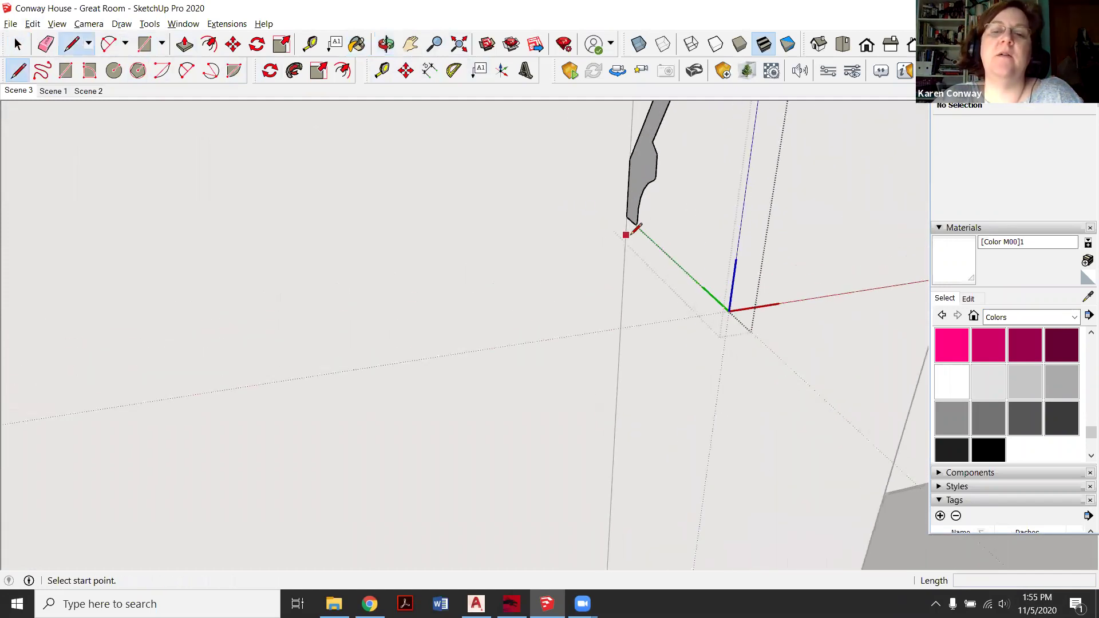
{"action": "left_click", "coordinate": [627, 216]}
{"action": "scroll", "coordinate": [632, 220], "scroll_direction": "down", "scroll_amount": 8}
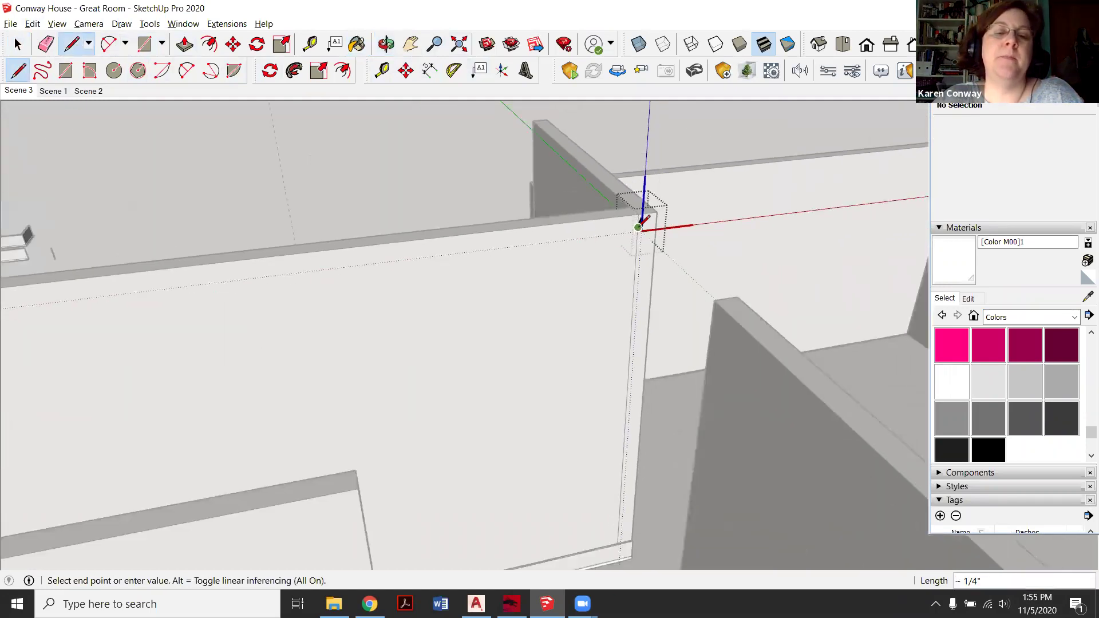
{"action": "scroll", "coordinate": [639, 225], "scroll_direction": "down", "scroll_amount": 3}
{"action": "scroll", "coordinate": [229, 274], "scroll_direction": "up", "scroll_amount": 5}
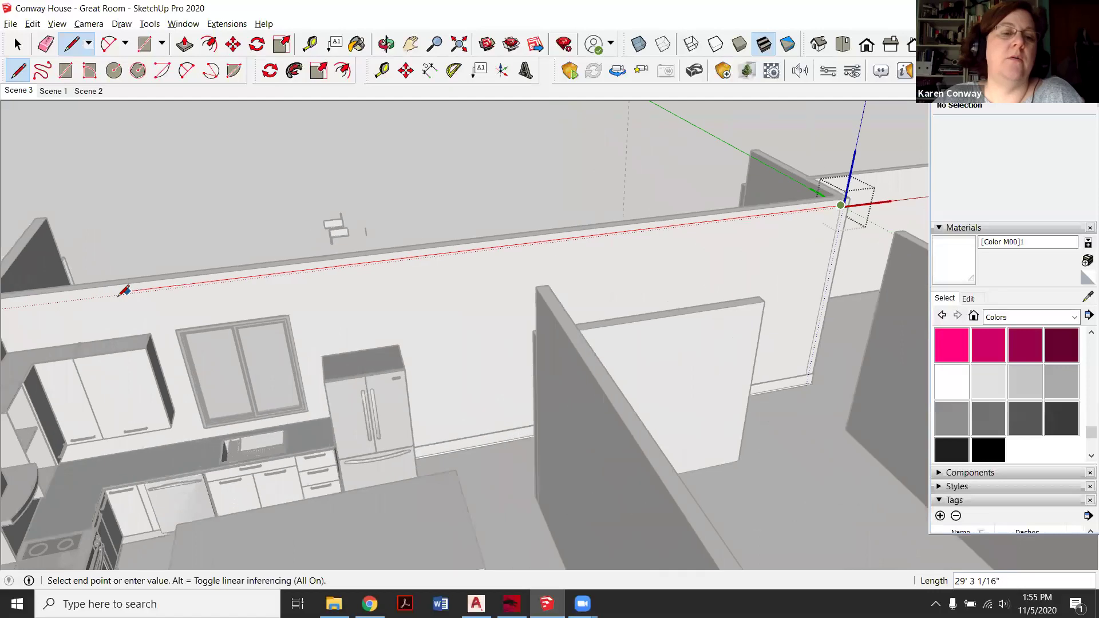
{"action": "scroll", "coordinate": [92, 283], "scroll_direction": "down", "scroll_amount": 2}
{"action": "scroll", "coordinate": [114, 292], "scroll_direction": "up", "scroll_amount": 4}
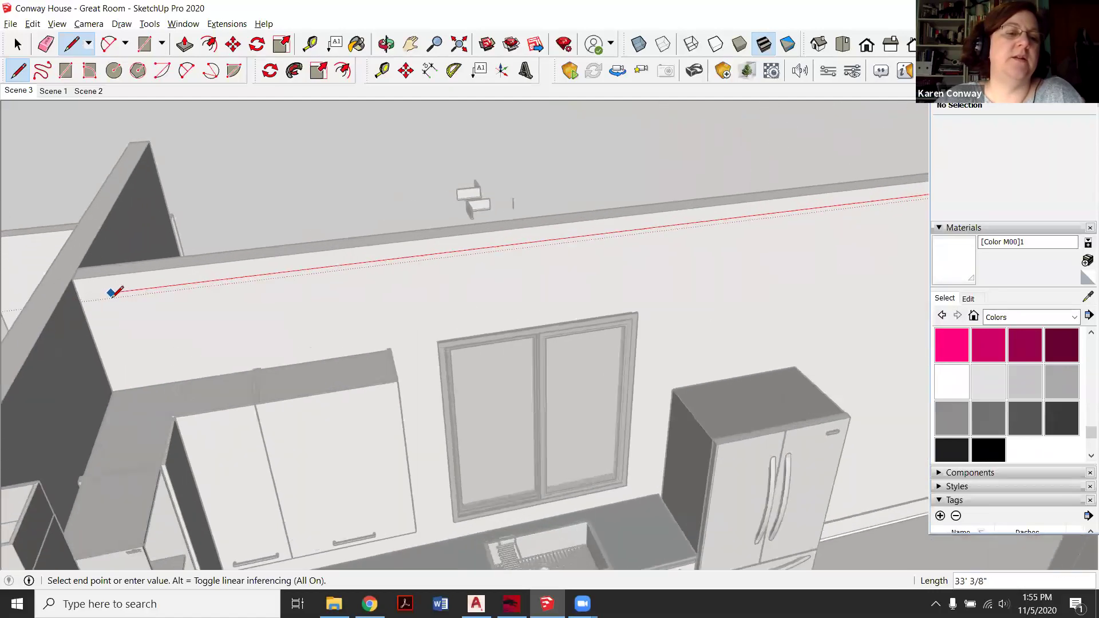
{"action": "left_click", "coordinate": [80, 293]}
Continue the path line from the kitchen corner along the adjacent wall to the side of the range hood, about 5' long.
{"action": "scroll", "coordinate": [86, 252], "scroll_direction": "down", "scroll_amount": 4}
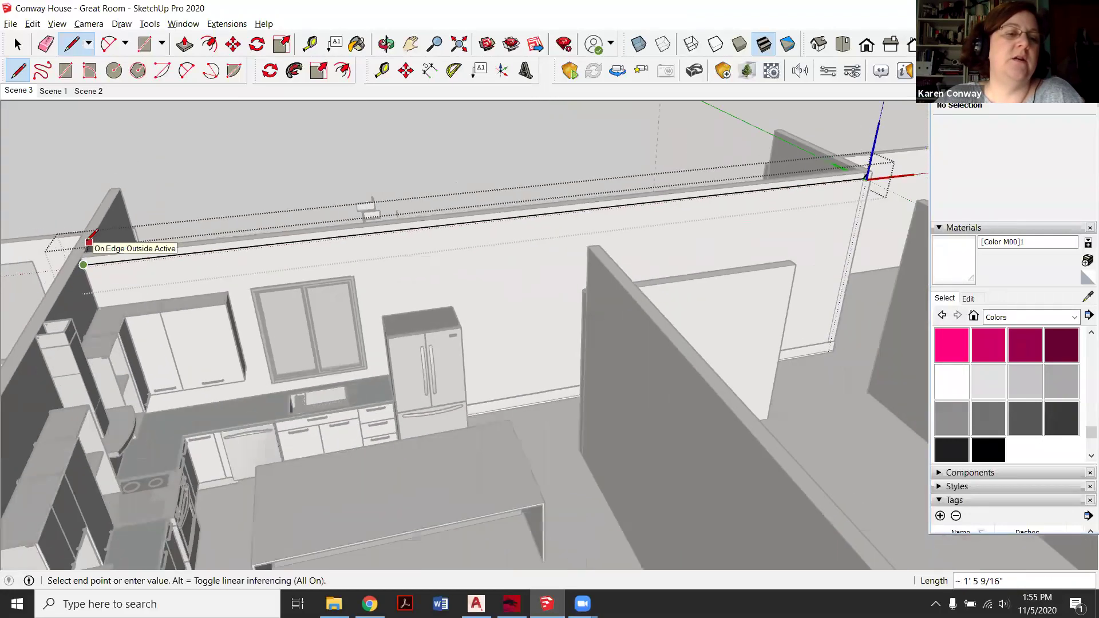
{"action": "scroll", "coordinate": [91, 235], "scroll_direction": "down", "scroll_amount": 5}
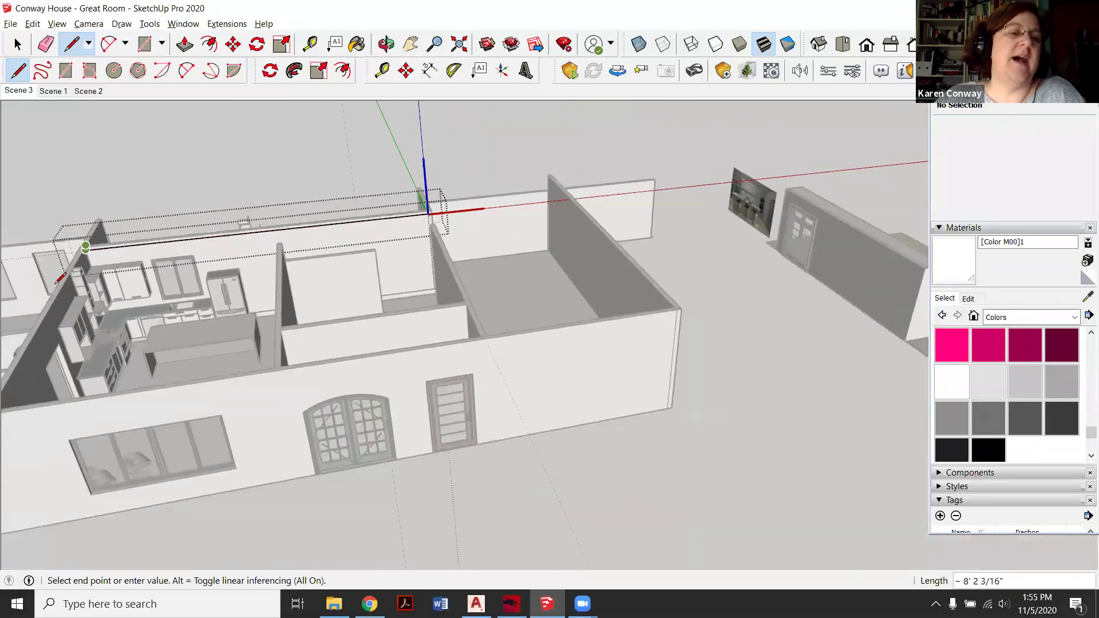
{"action": "scroll", "coordinate": [78, 269], "scroll_direction": "up", "scroll_amount": 8}
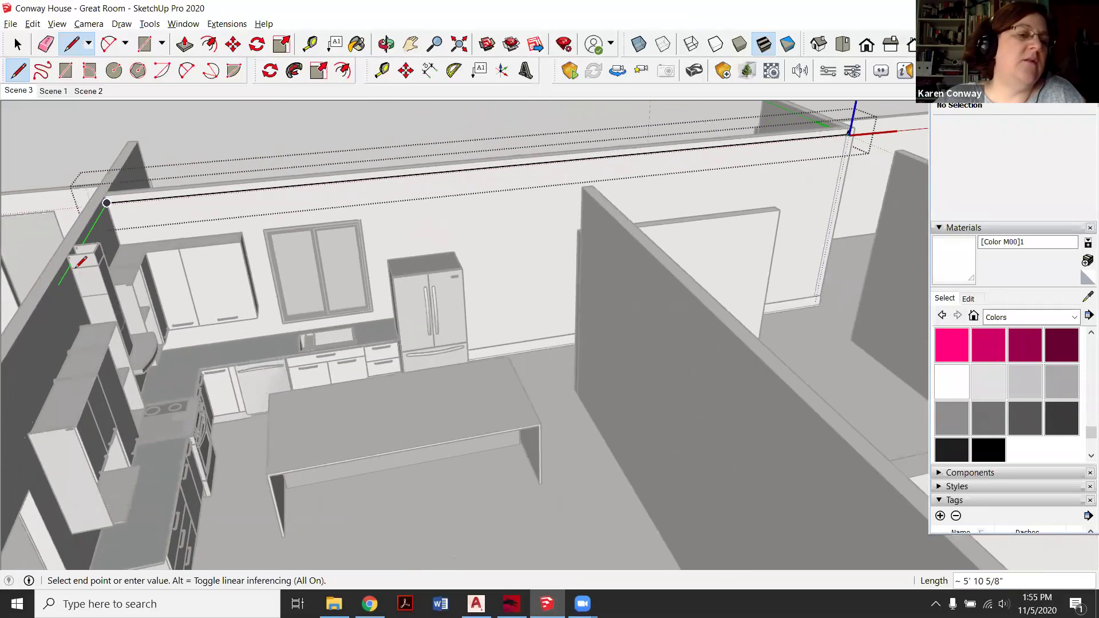
{"action": "scroll", "coordinate": [69, 267], "scroll_direction": "up", "scroll_amount": 2}
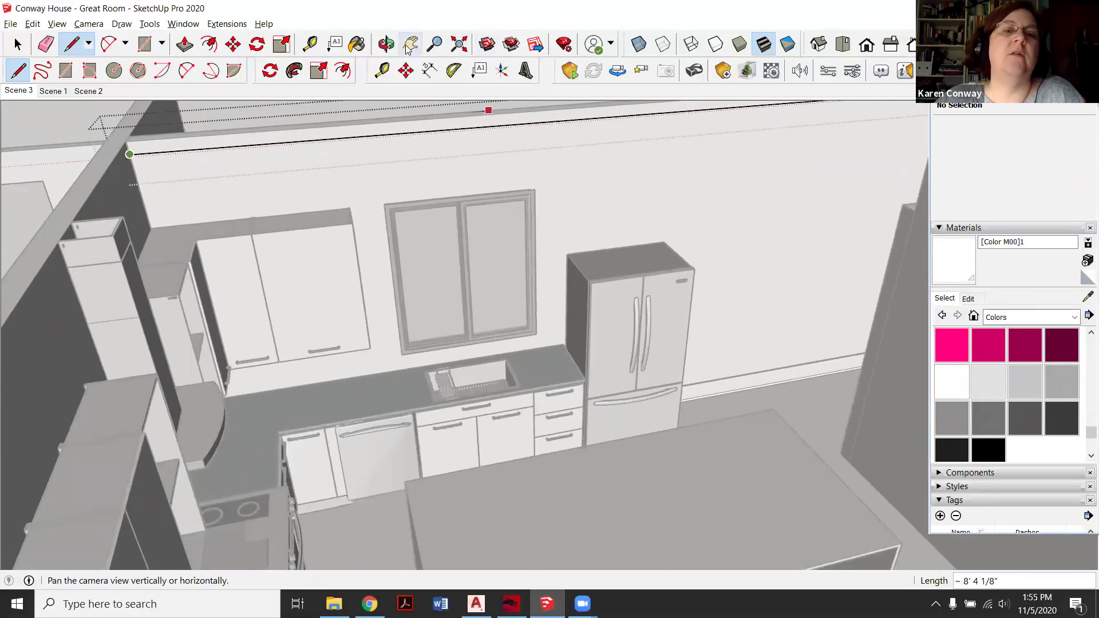
{"action": "scroll", "coordinate": [378, 106], "scroll_direction": "down", "scroll_amount": 6}
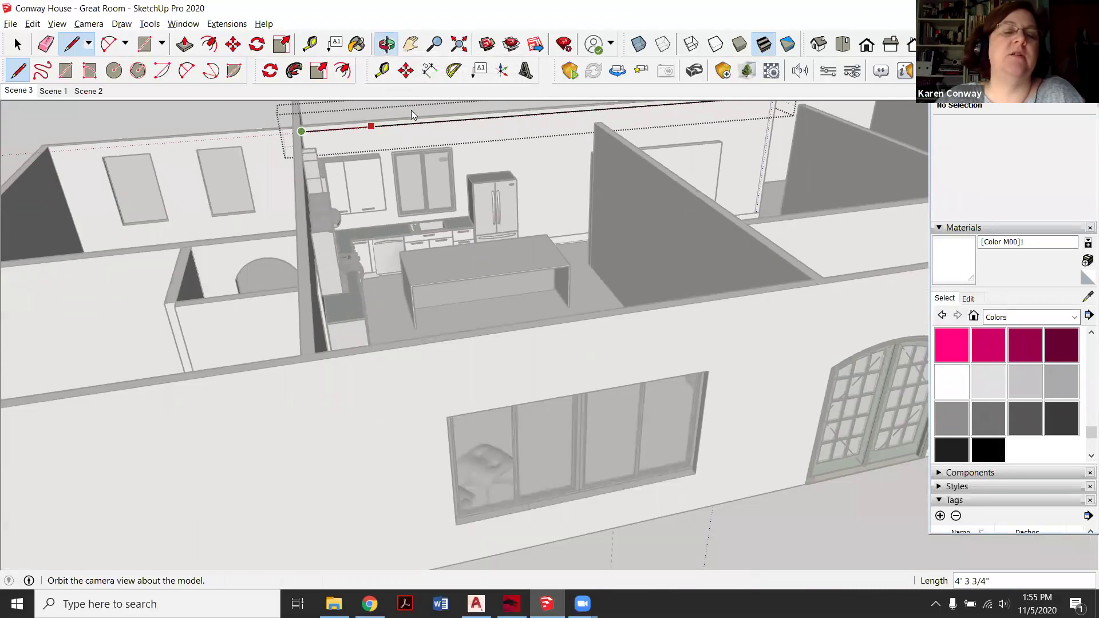
{"action": "middle_click_drag", "start_coordinate": [410, 152], "coordinate": [334, 154]}
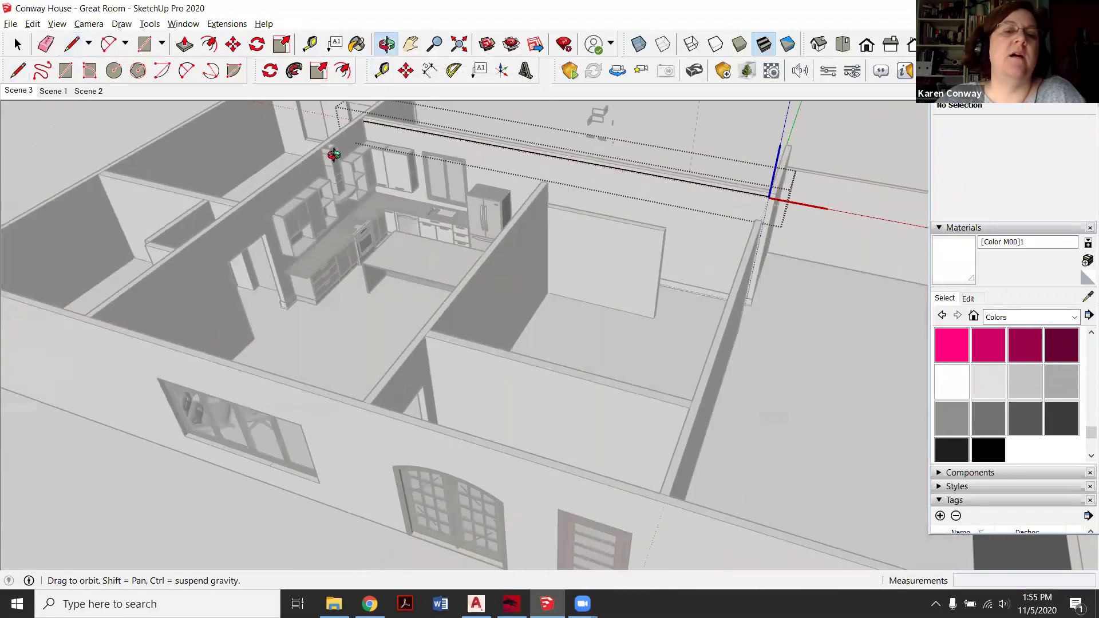
{"action": "scroll", "coordinate": [338, 147], "scroll_direction": "up", "scroll_amount": 8}
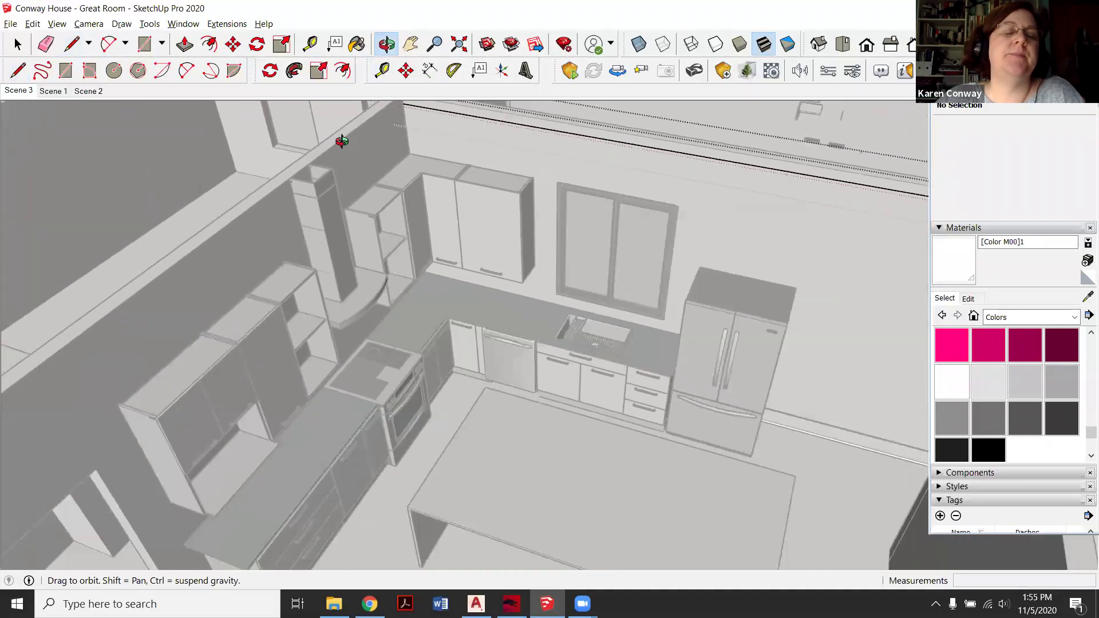
{"action": "scroll", "coordinate": [433, 201], "scroll_direction": "up", "scroll_amount": 10}
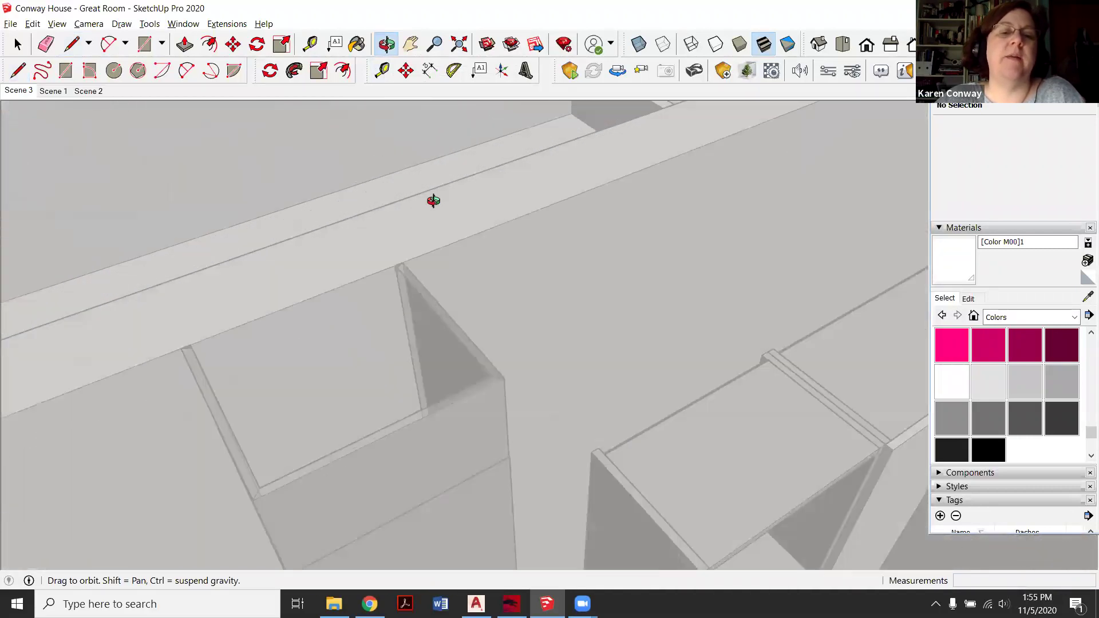
{"action": "scroll", "coordinate": [433, 200], "scroll_direction": "down", "scroll_amount": 3}
{"action": "middle_click_drag", "start_coordinate": [412, 194], "coordinate": [287, 108]}
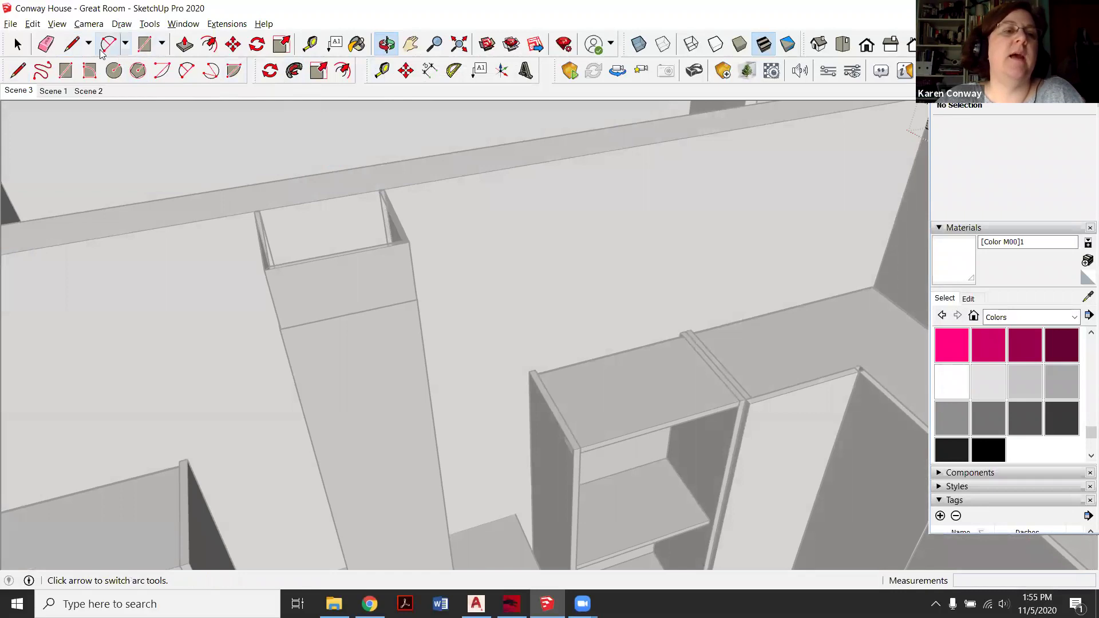
{"action": "left_click", "coordinate": [71, 44]}
{"action": "left_click", "coordinate": [881, 189]}
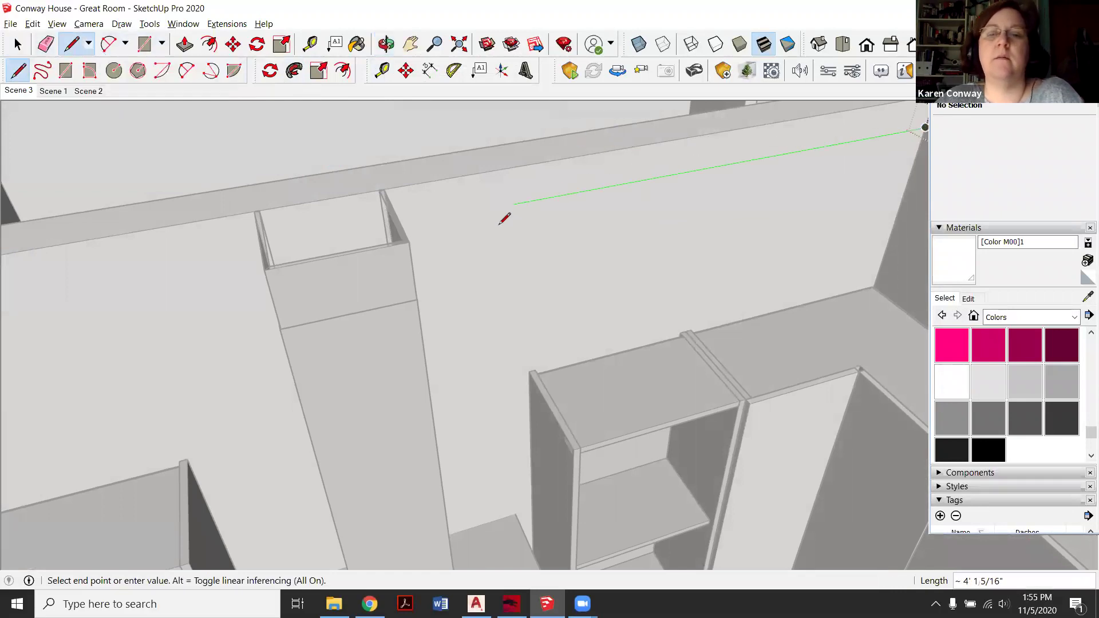
{"action": "scroll", "coordinate": [452, 195], "scroll_direction": "up", "scroll_amount": 5}
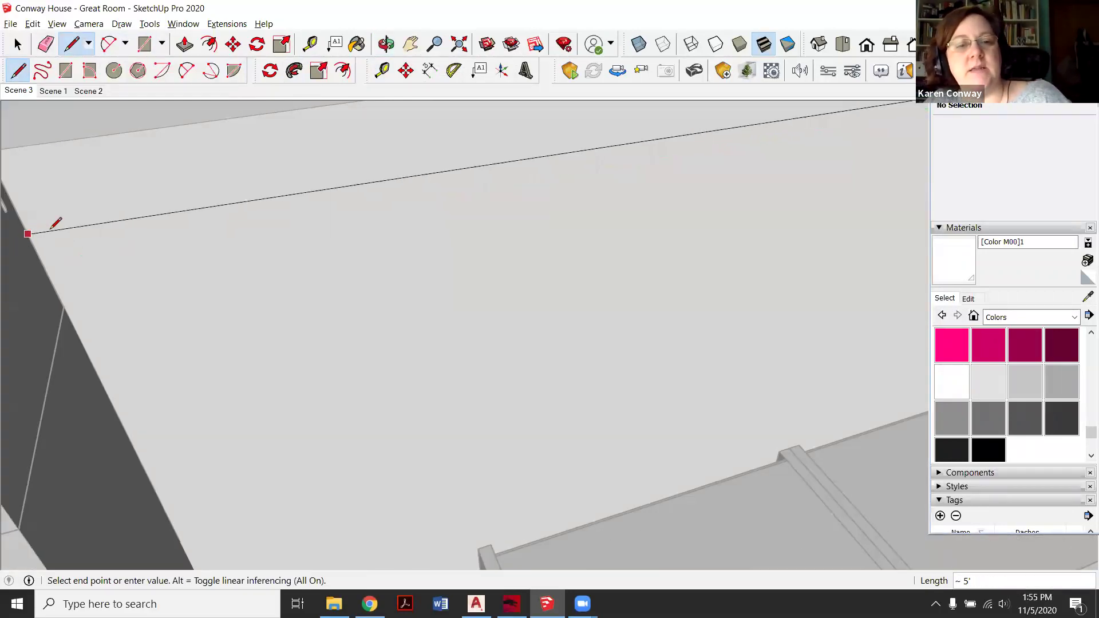
{"action": "scroll", "coordinate": [211, 201], "scroll_direction": "down", "scroll_amount": 4}
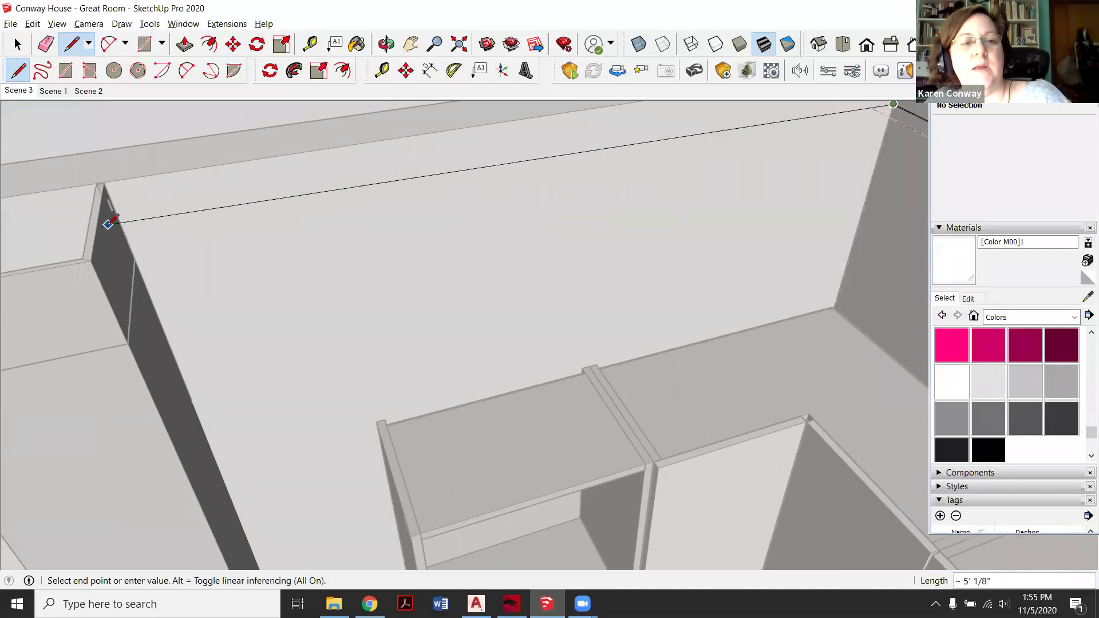
{"action": "left_click", "coordinate": [124, 236]}
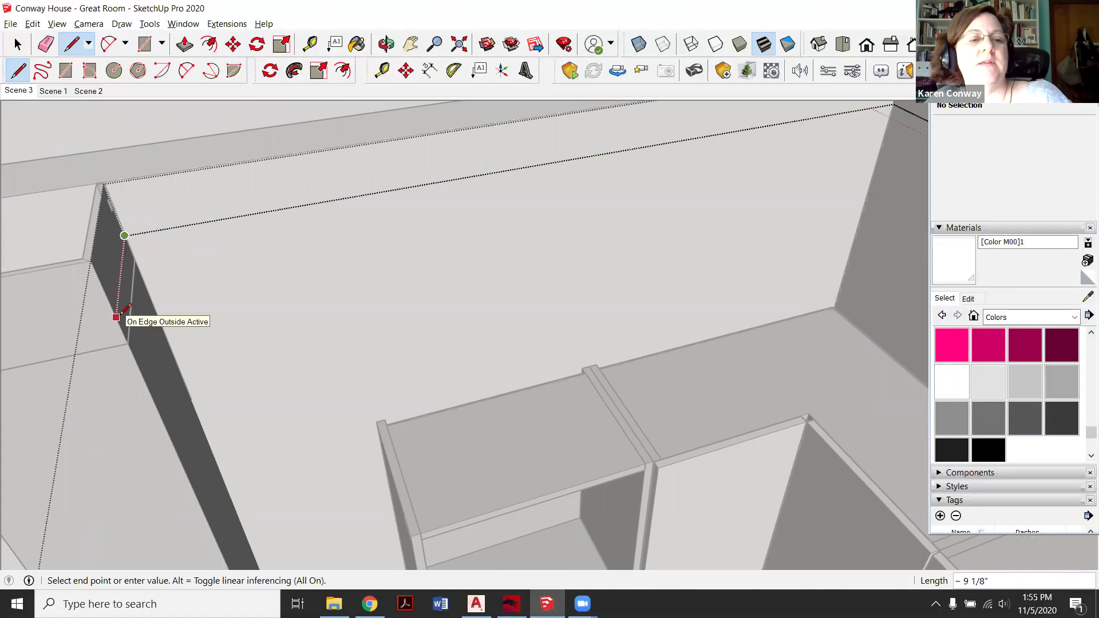
Carry the path line around the range hood's near side, front and far side back to the wall.
{"action": "scroll", "coordinate": [380, 245], "scroll_direction": "down", "scroll_amount": 3}
{"action": "scroll", "coordinate": [167, 294], "scroll_direction": "up", "scroll_amount": 5}
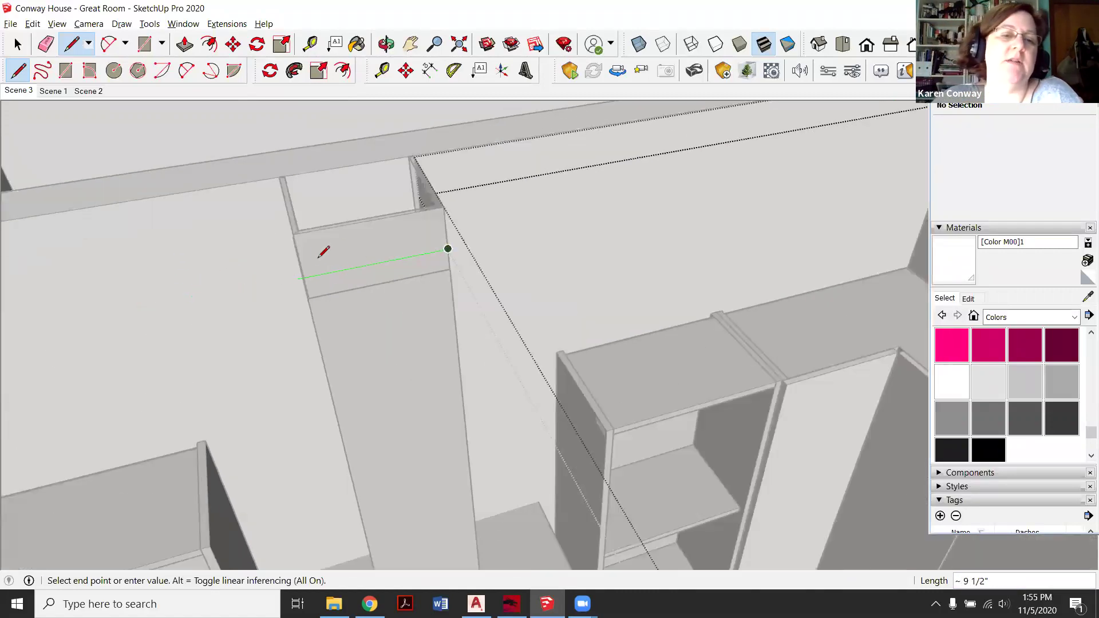
{"action": "scroll", "coordinate": [323, 237], "scroll_direction": "up", "scroll_amount": 3}
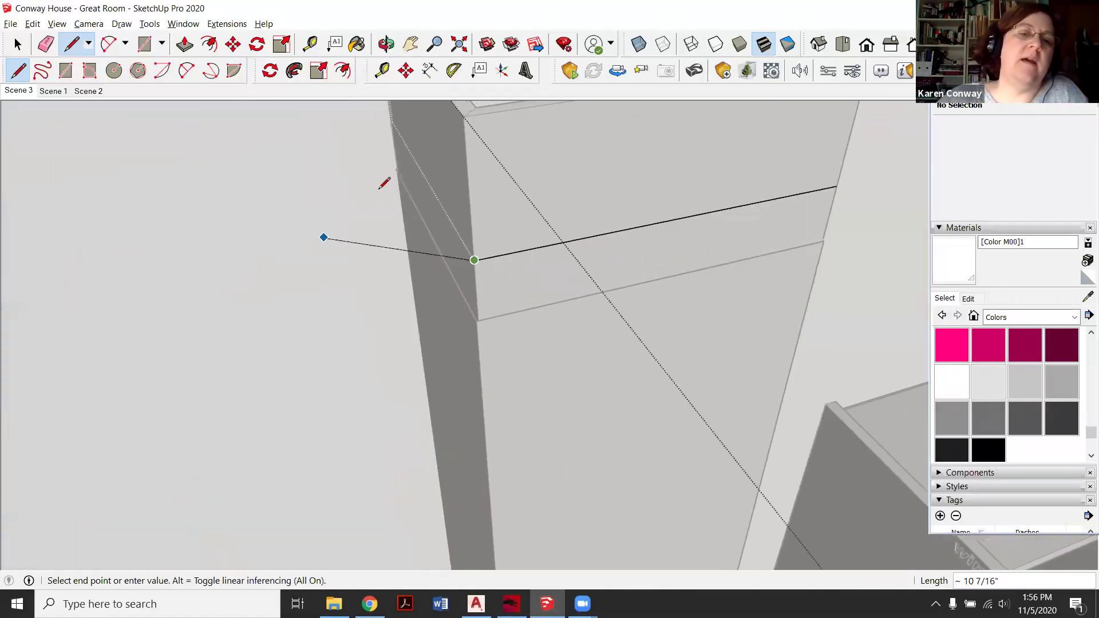
{"action": "scroll", "coordinate": [454, 274], "scroll_direction": "down", "scroll_amount": 3}
{"action": "scroll", "coordinate": [416, 173], "scroll_direction": "down", "scroll_amount": 8}
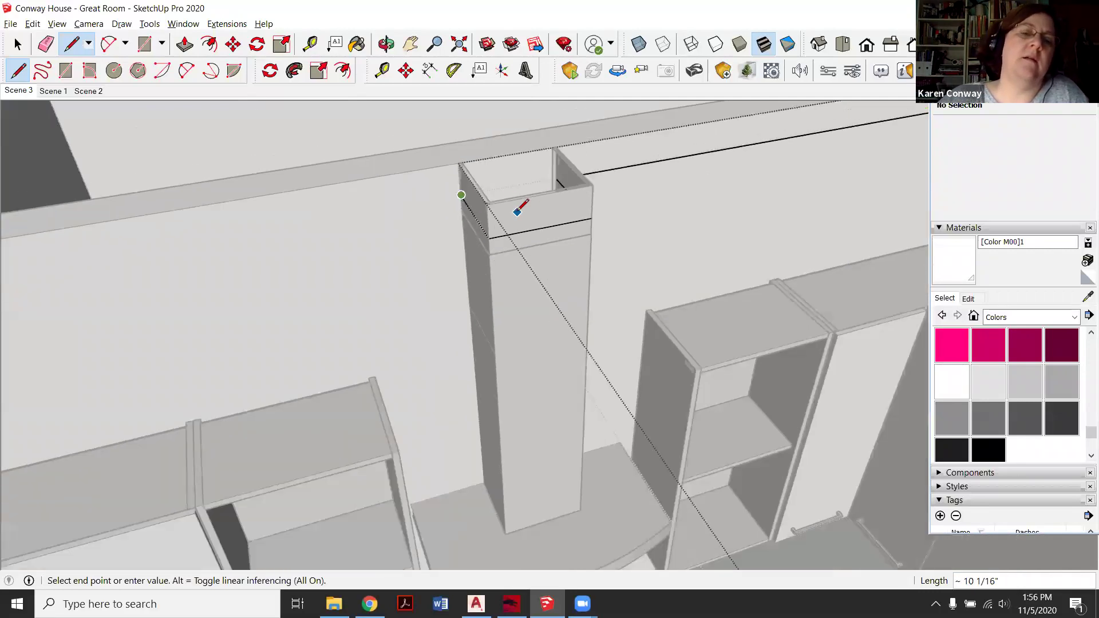
Extend the path line from the range hood along the wall to the window wall corner, about 22' 3 1/2" long.
{"action": "scroll", "coordinate": [517, 212], "scroll_direction": "down", "scroll_amount": 2}
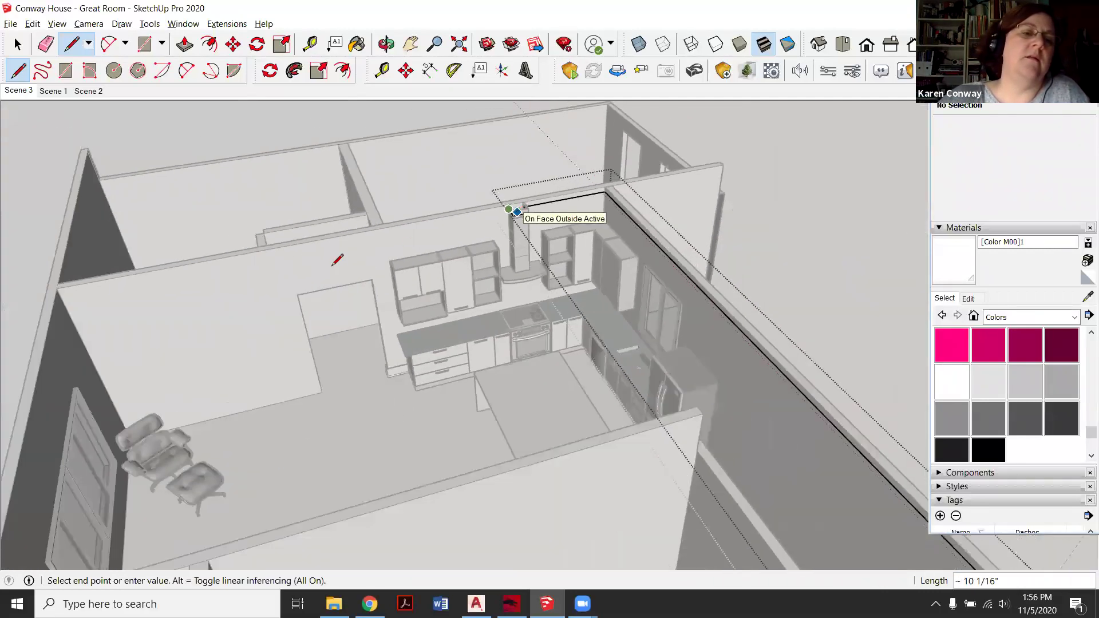
{"action": "scroll", "coordinate": [56, 283], "scroll_direction": "up", "scroll_amount": 6}
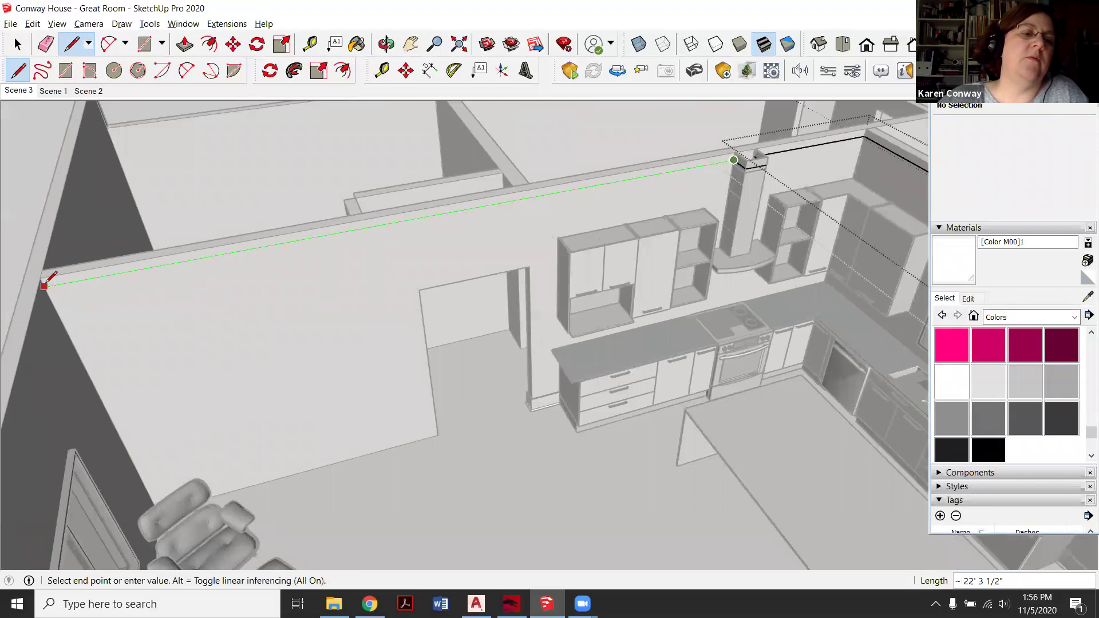
{"action": "scroll", "coordinate": [221, 209], "scroll_direction": "down", "scroll_amount": 5}
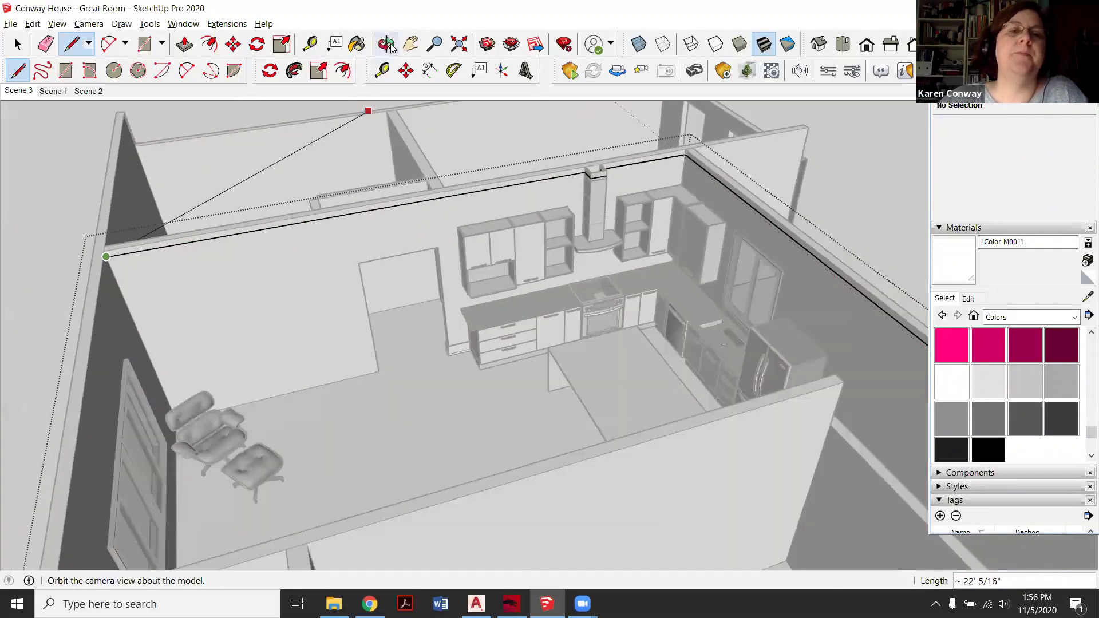
Draw the path line across the top of the window wall behind the lounge chair, from corner to corner.
{"action": "left_click", "coordinate": [386, 44]}
{"action": "left_click_drag", "start_coordinate": [517, 171], "coordinate": [264, 156]}
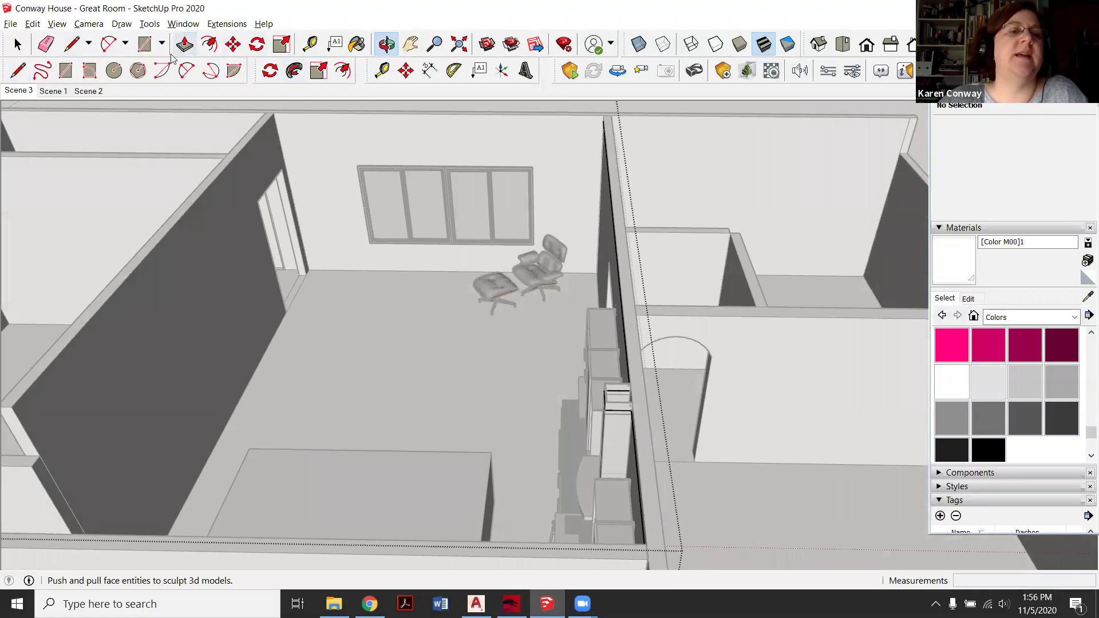
{"action": "left_click", "coordinate": [71, 44]}
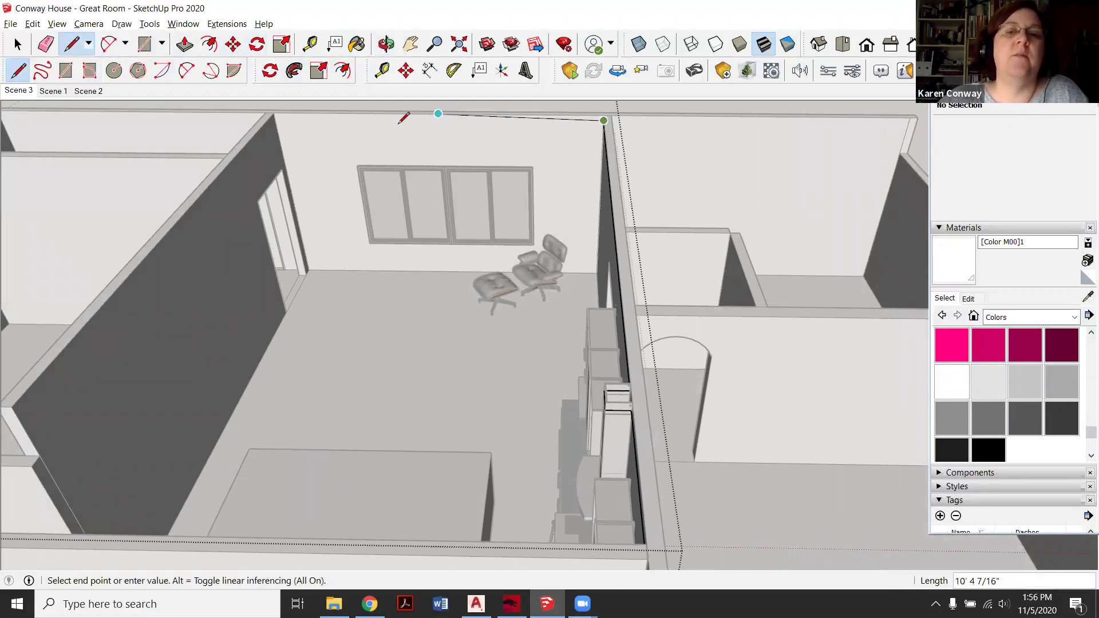
{"action": "scroll", "coordinate": [280, 116], "scroll_direction": "down", "scroll_amount": 3}
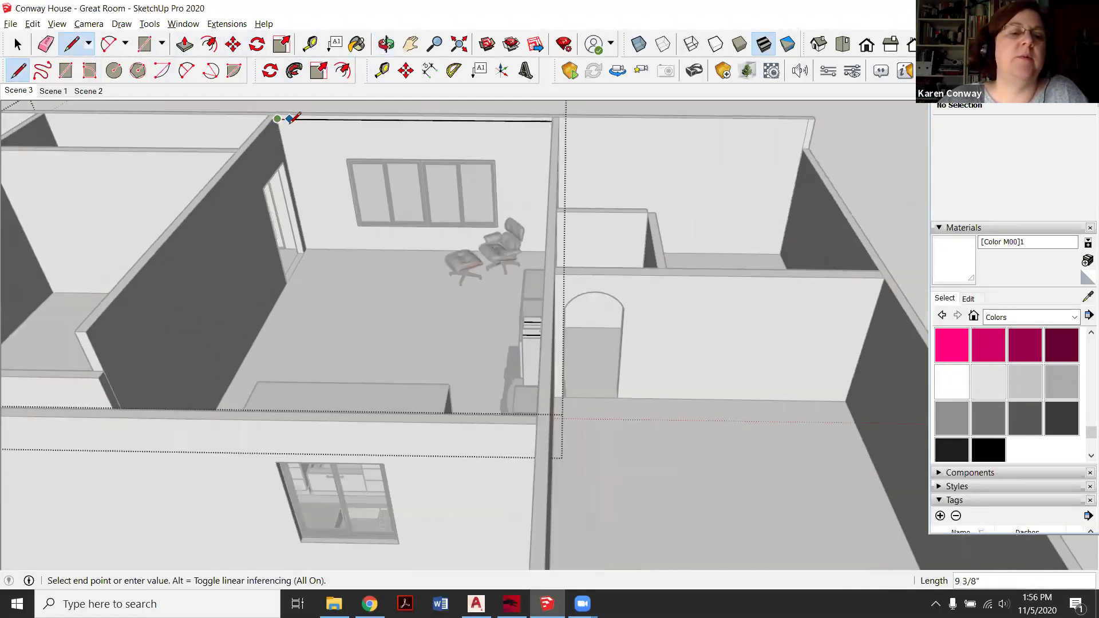
Extend the path line along the wall opposite the kitchen cabinets to its open end, about 23' 8 3/4" long, and finish drawing.
{"action": "scroll", "coordinate": [203, 252], "scroll_direction": "up", "scroll_amount": 4}
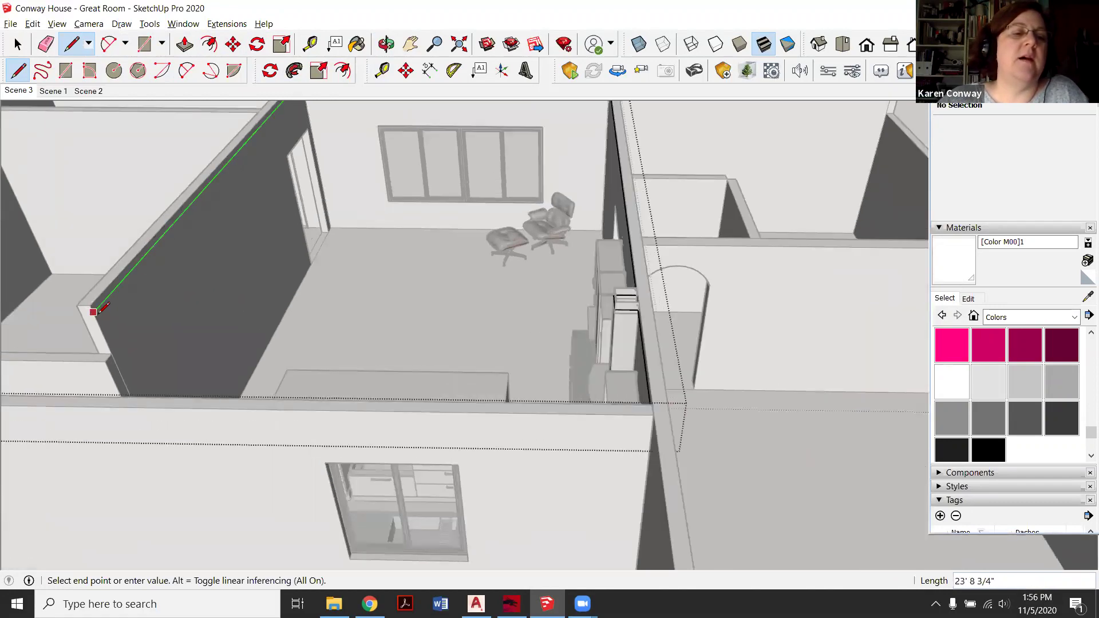
{"action": "left_click", "coordinate": [94, 312]}
{"action": "scroll", "coordinate": [241, 277], "scroll_direction": "down", "scroll_amount": 3}
{"action": "scroll", "coordinate": [122, 302], "scroll_direction": "up", "scroll_amount": 2}
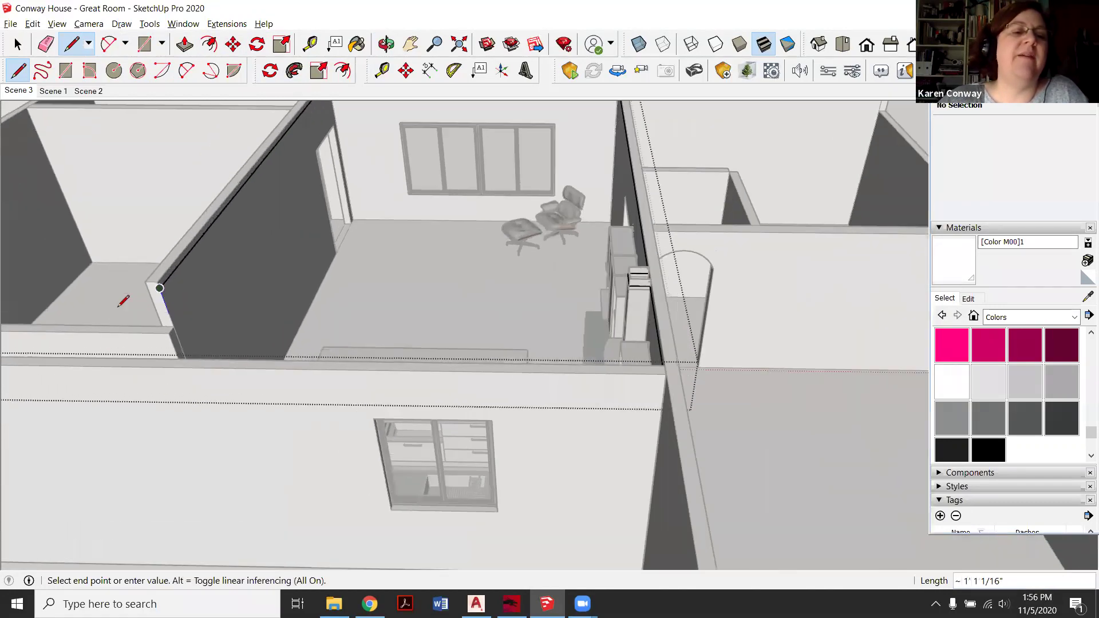
{"action": "scroll", "coordinate": [272, 268], "scroll_direction": "down", "scroll_amount": 2}
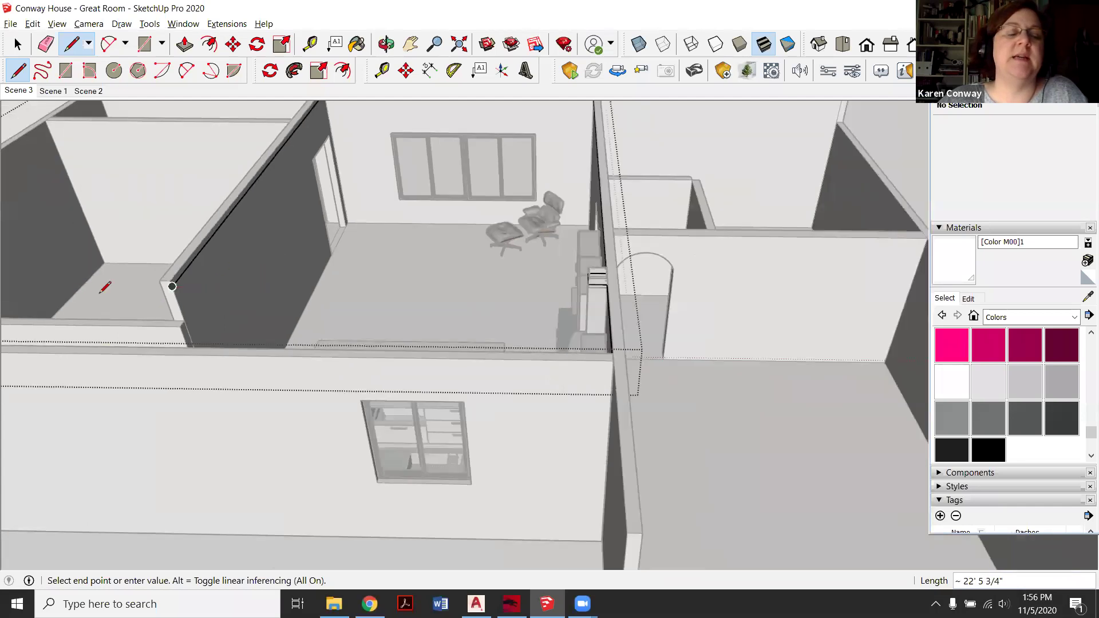
{"action": "scroll", "coordinate": [106, 283], "scroll_direction": "up", "scroll_amount": 3}
{"action": "left_click", "coordinate": [17, 44]}
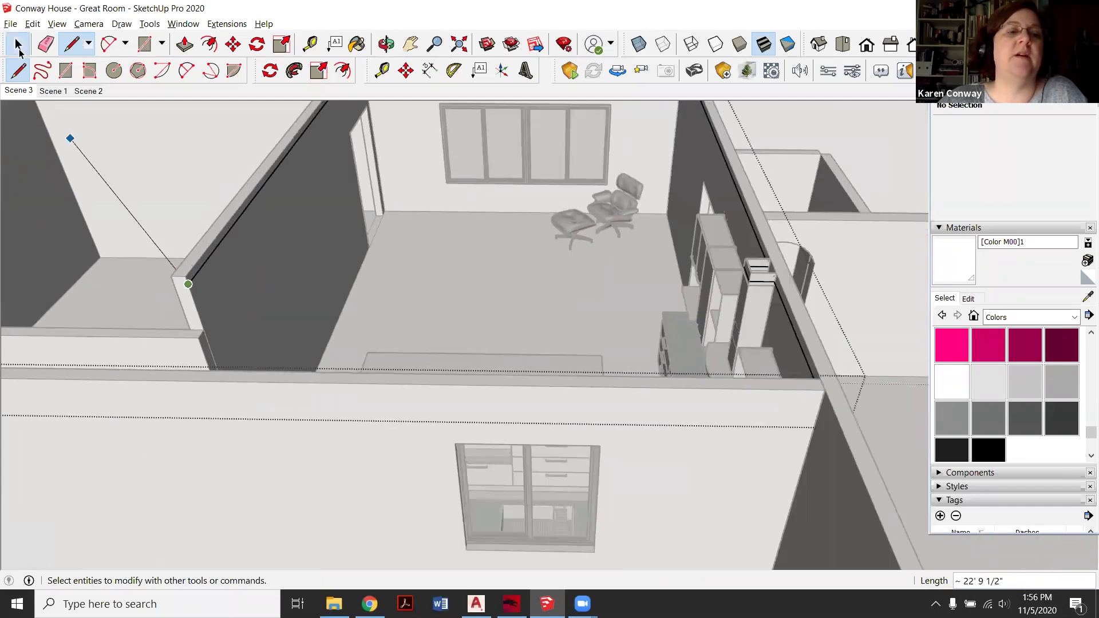
Try to extrude the crown molding profile with Follow Me from the origin along the kitchen sink wall.
{"action": "left_click", "coordinate": [387, 44]}
{"action": "left_click_drag", "start_coordinate": [626, 145], "coordinate": [363, 113]}
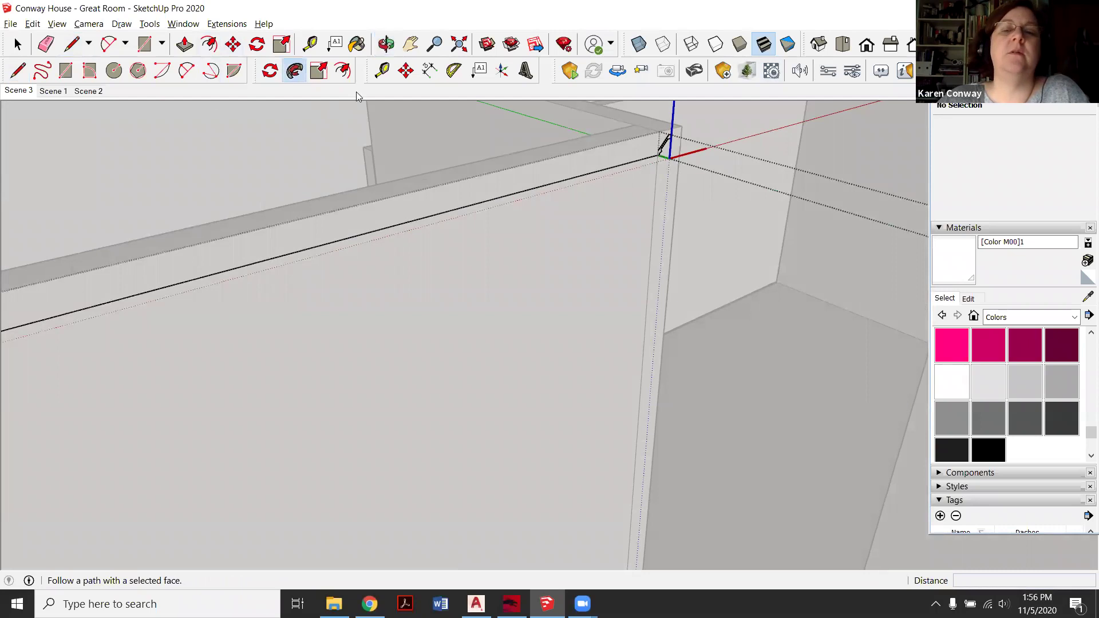
{"action": "scroll", "coordinate": [658, 154], "scroll_direction": "up", "scroll_amount": 4}
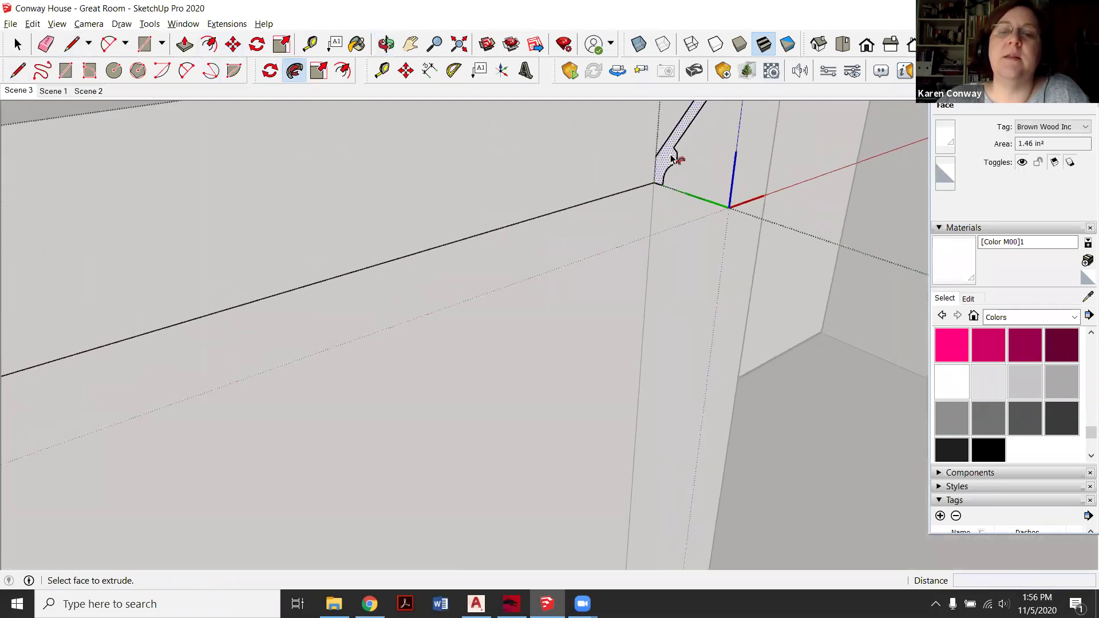
{"action": "scroll", "coordinate": [638, 180], "scroll_direction": "down", "scroll_amount": 3}
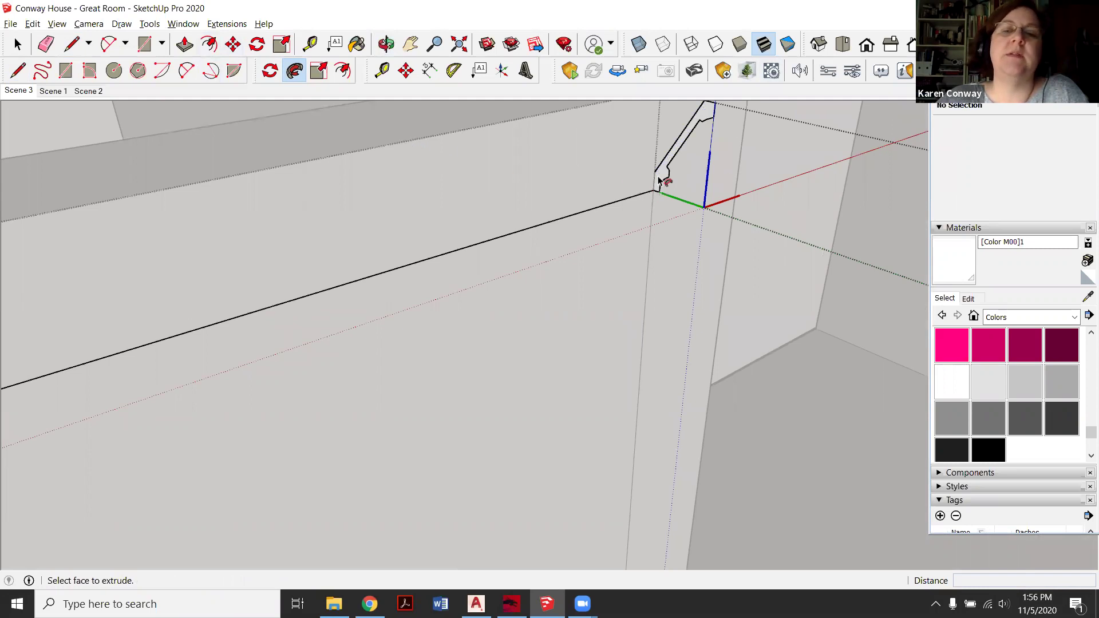
{"action": "scroll", "coordinate": [642, 196], "scroll_direction": "down", "scroll_amount": 6}
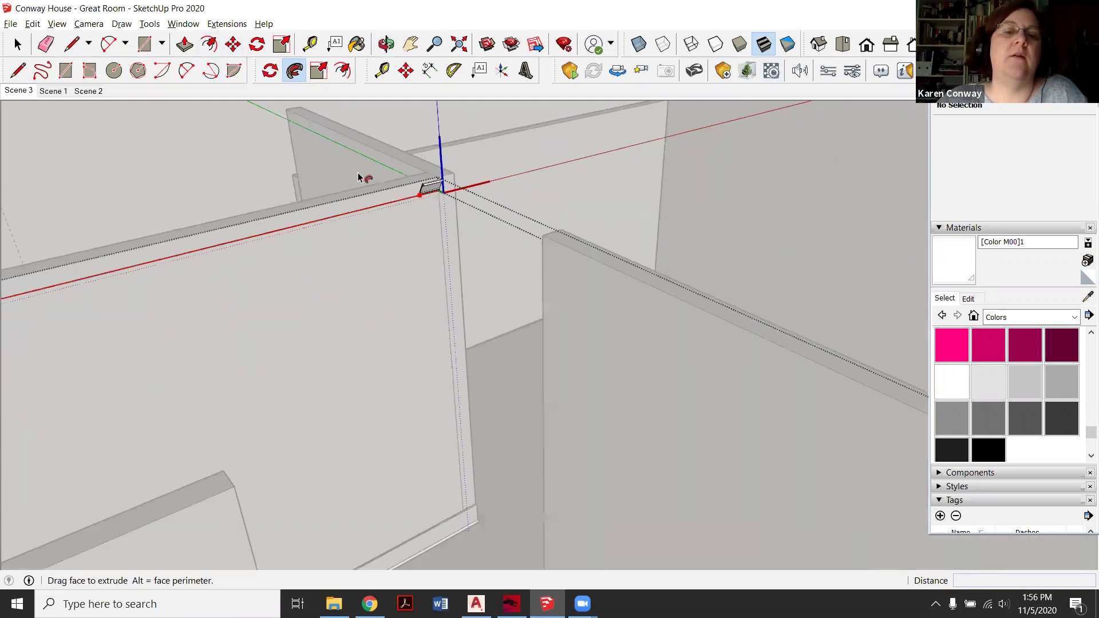
{"action": "scroll", "coordinate": [359, 178], "scroll_direction": "down", "scroll_amount": 5}
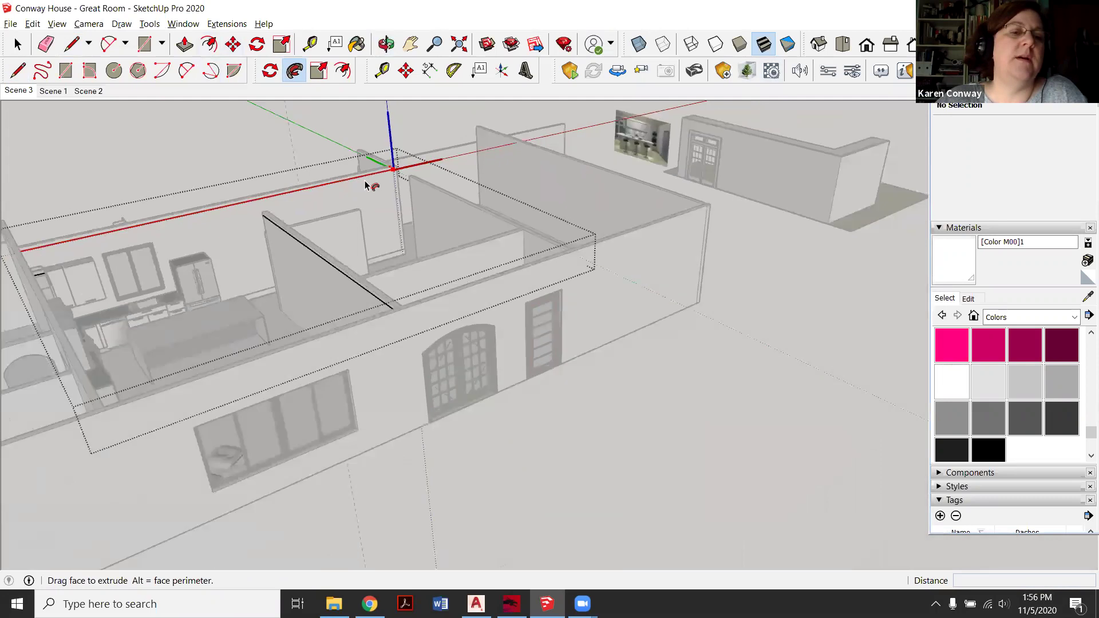
{"action": "scroll", "coordinate": [367, 185], "scroll_direction": "down", "scroll_amount": 2}
{"action": "scroll", "coordinate": [172, 229], "scroll_direction": "up", "scroll_amount": 2}
{"action": "left_click", "coordinate": [385, 44]}
{"action": "left_click_drag", "start_coordinate": [190, 174], "coordinate": [346, 81]}
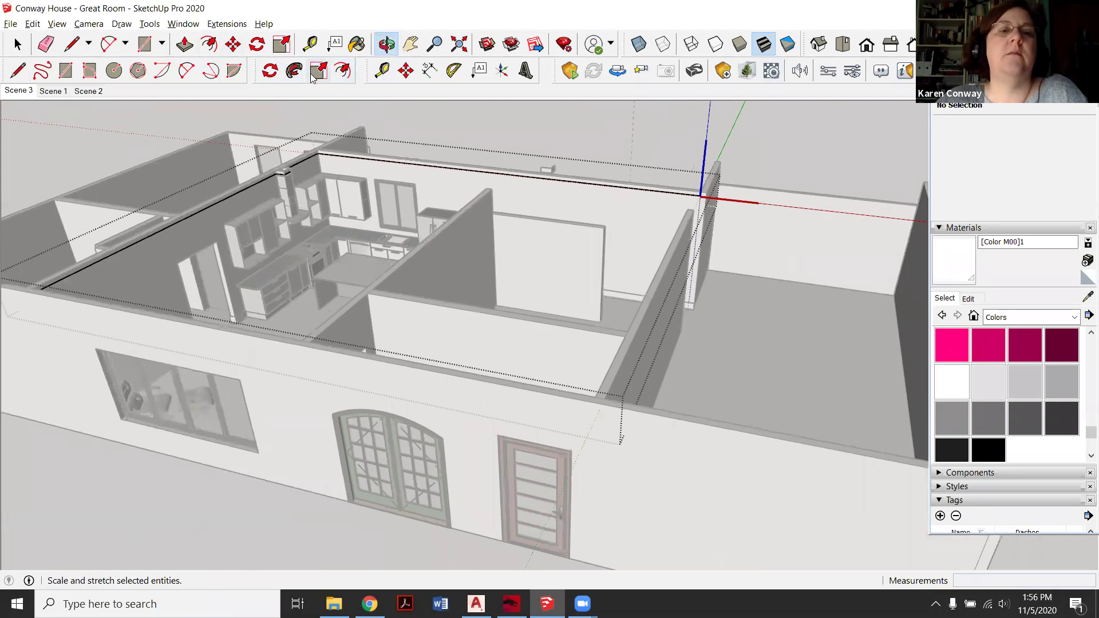
Try to extrude the crown profile with Follow Me around the range hood and along the cabinet wall toward the window wall corner.
{"action": "scroll", "coordinate": [312, 137], "scroll_direction": "up", "scroll_amount": 5}
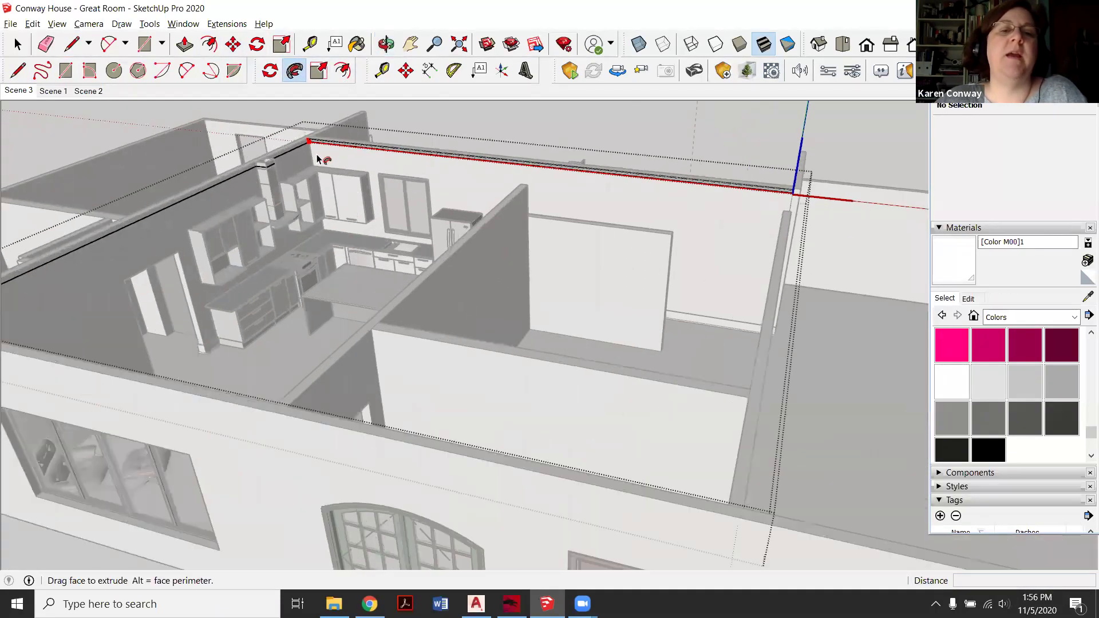
{"action": "scroll", "coordinate": [235, 171], "scroll_direction": "up", "scroll_amount": 2}
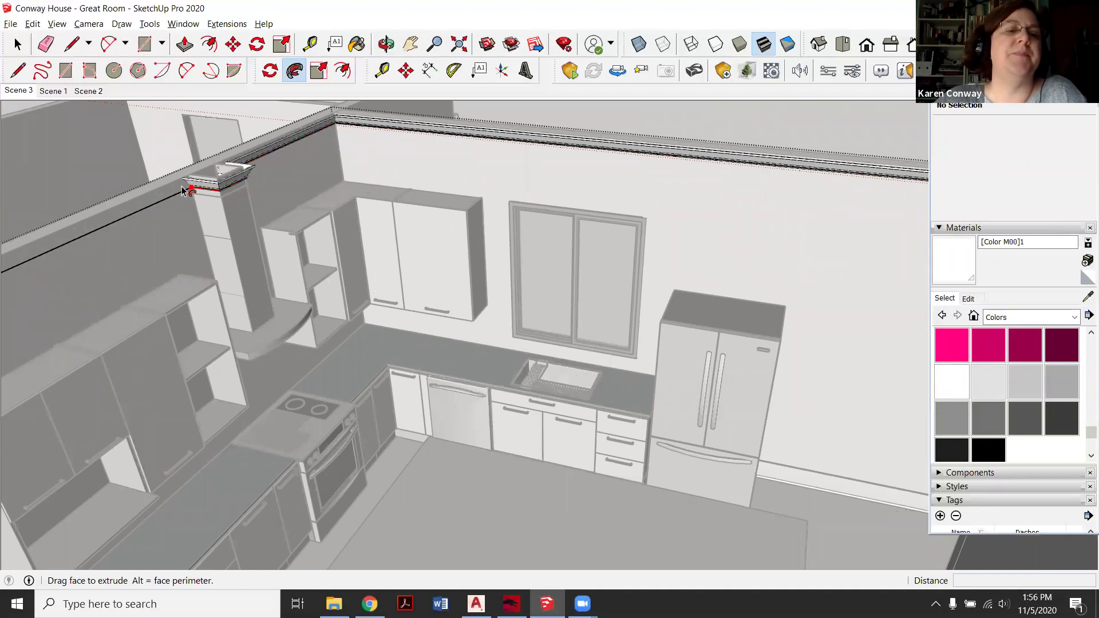
{"action": "scroll", "coordinate": [187, 185], "scroll_direction": "down", "scroll_amount": 6}
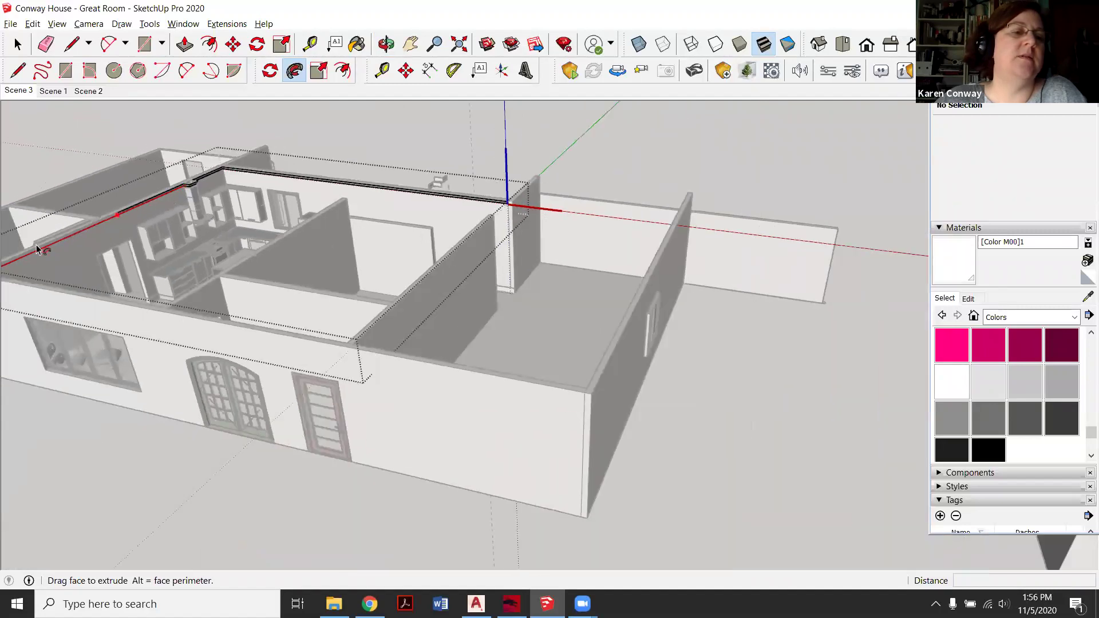
{"action": "scroll", "coordinate": [23, 269], "scroll_direction": "down", "scroll_amount": 4}
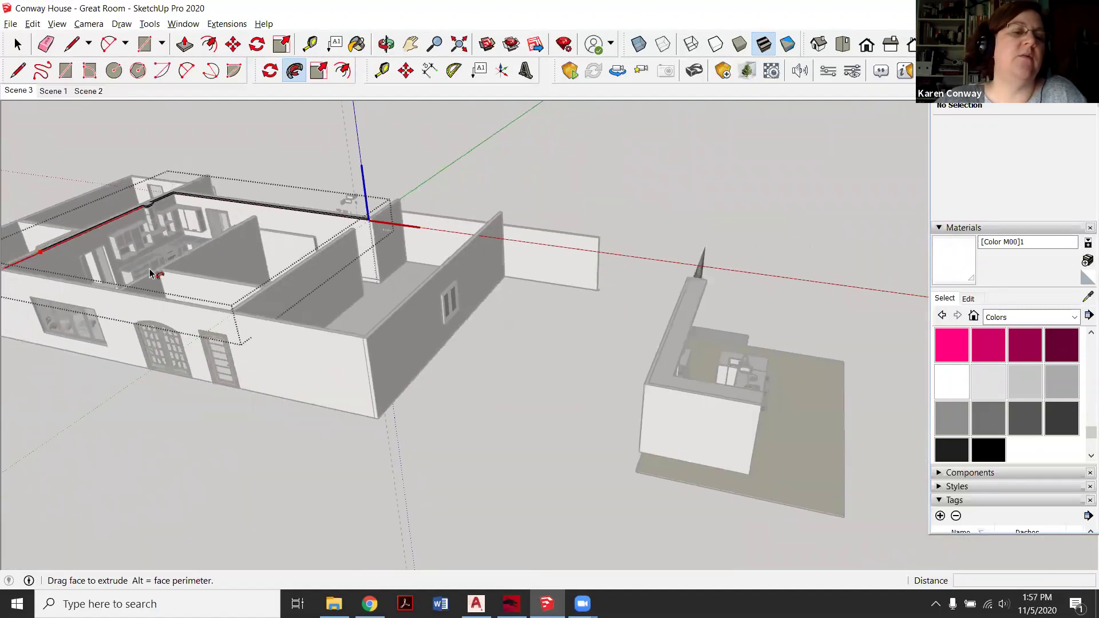
{"action": "scroll", "coordinate": [30, 273], "scroll_direction": "up", "scroll_amount": 4}
{"action": "scroll", "coordinate": [30, 273], "scroll_direction": "up", "scroll_amount": 1}
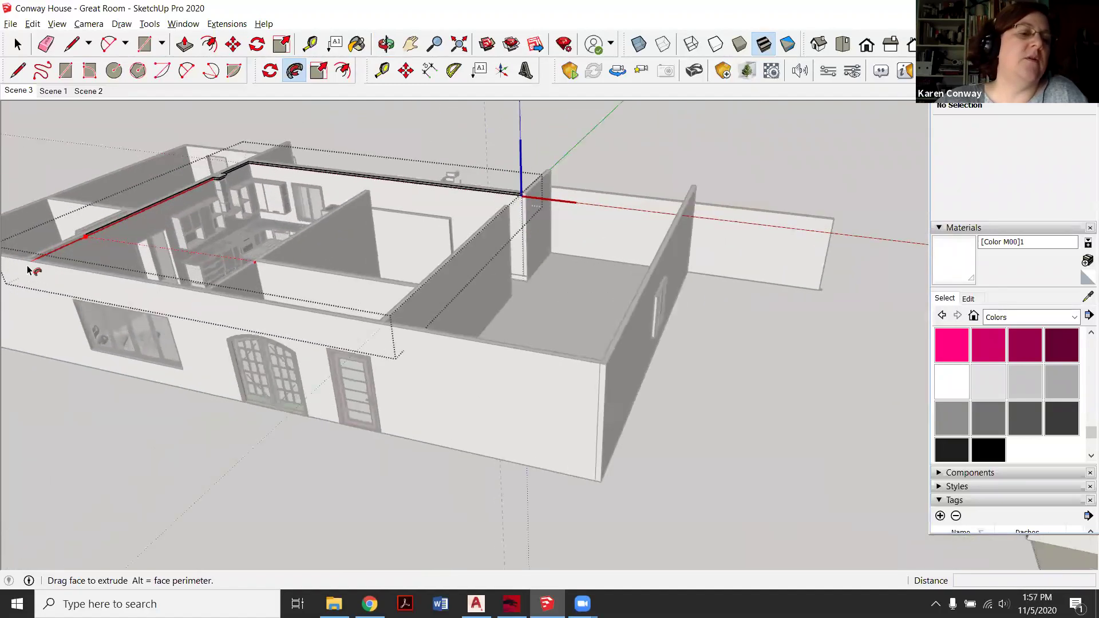
{"action": "scroll", "coordinate": [51, 257], "scroll_direction": "up", "scroll_amount": 3}
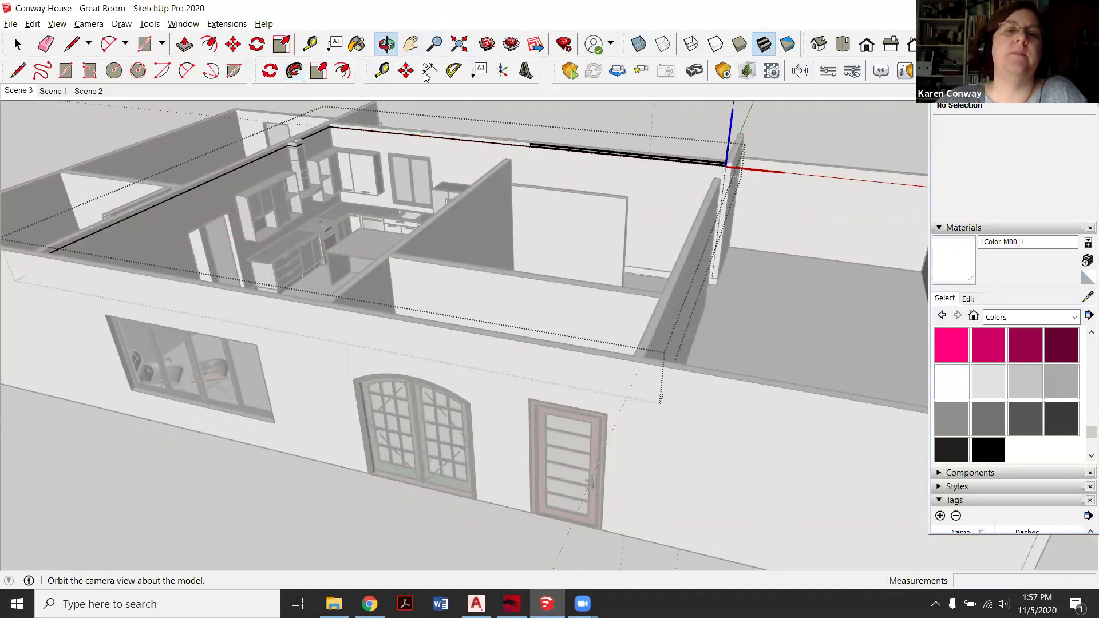
{"action": "left_click_drag", "start_coordinate": [373, 167], "coordinate": [273, 104]}
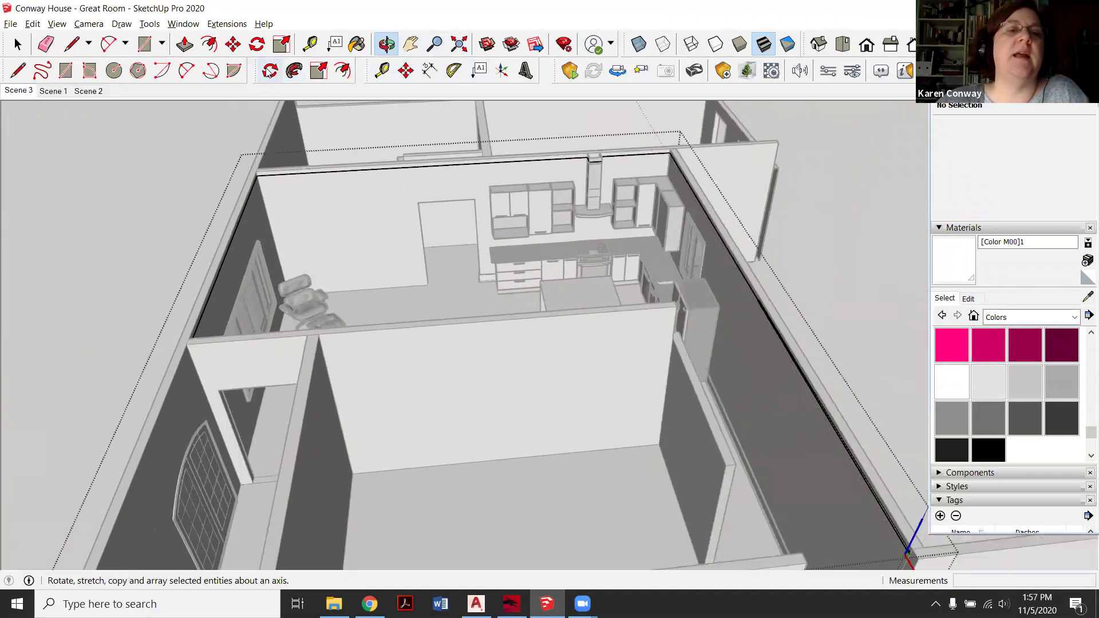
{"action": "left_click", "coordinate": [294, 71]}
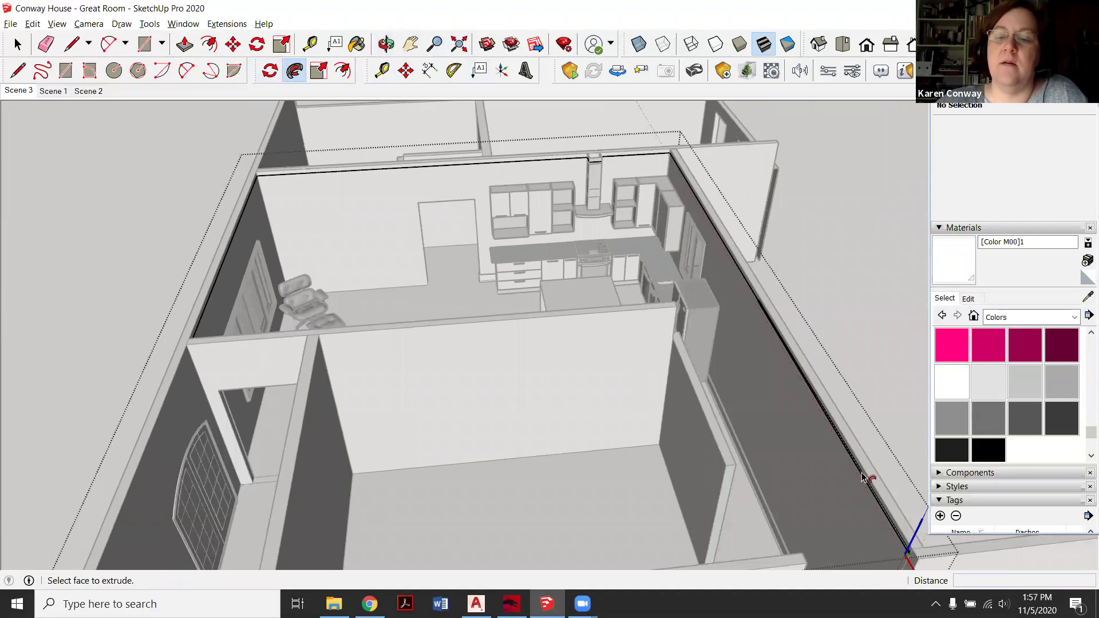
{"action": "middle_click_drag", "start_coordinate": [813, 375], "coordinate": [427, 70]}
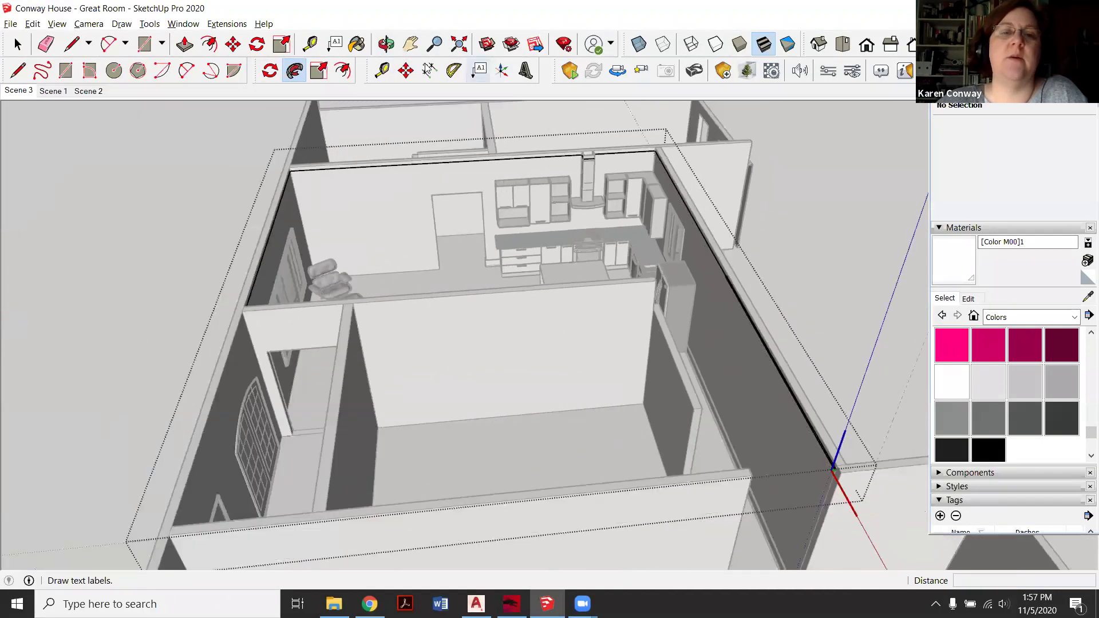
{"action": "left_click", "coordinate": [385, 44]}
{"action": "left_click_drag", "start_coordinate": [400, 401], "coordinate": [696, 471]}
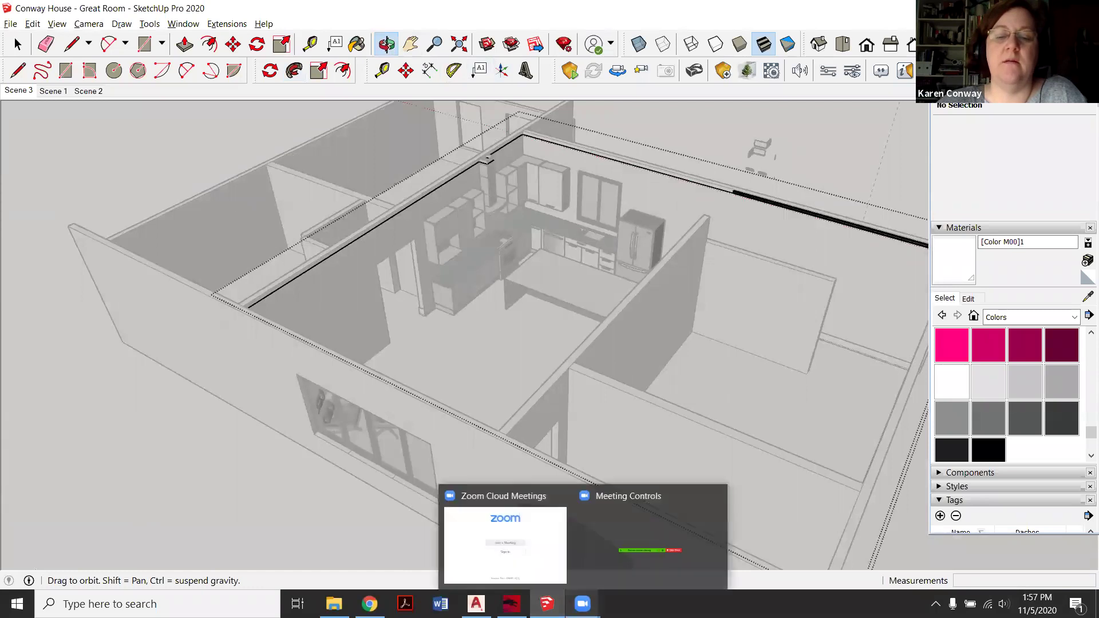
{"action": "mouse_move", "coordinate": [547, 604]}
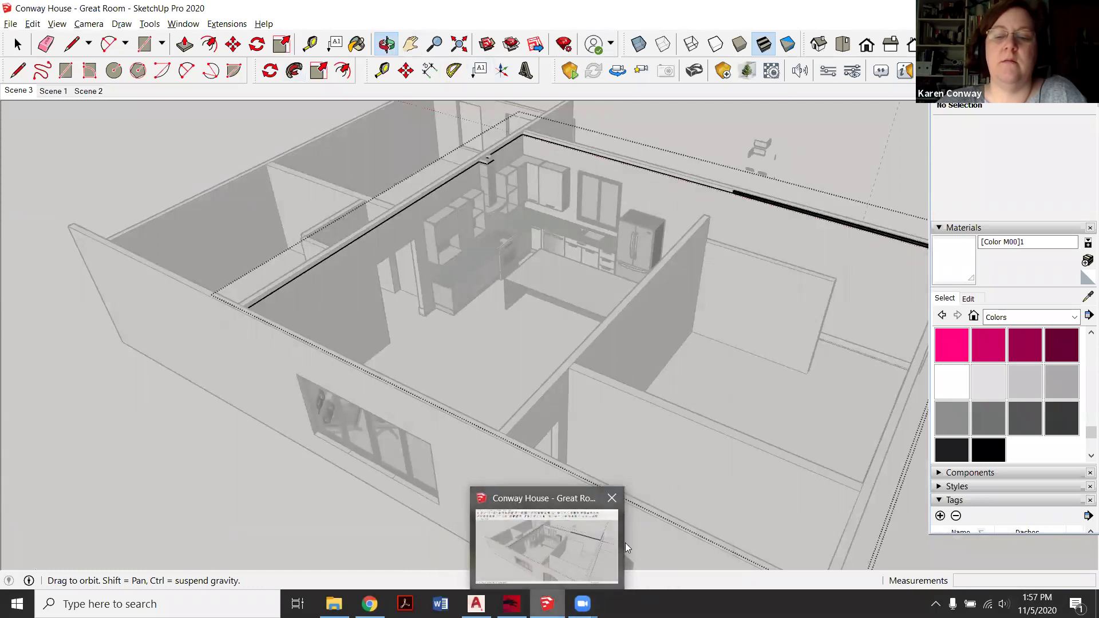
{"action": "left_click_drag", "start_coordinate": [737, 362], "coordinate": [541, 389]}
Extrude the crown molding profile with Follow Me along the sink wall and around the range hood.
{"action": "left_click", "coordinate": [299, 77]}
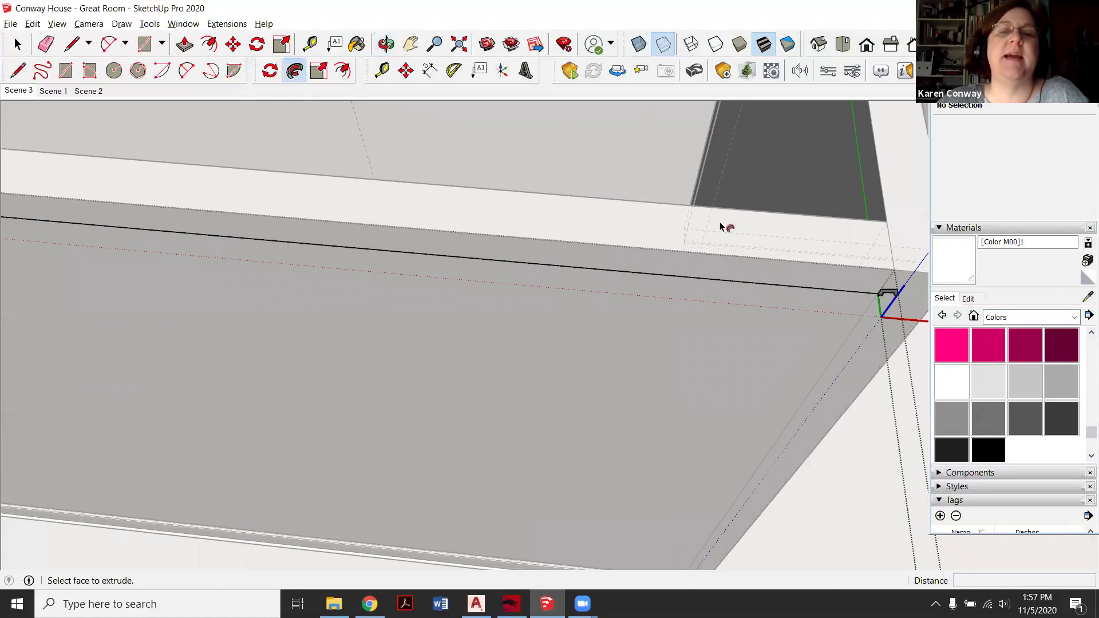
{"action": "scroll", "coordinate": [884, 299], "scroll_direction": "up", "scroll_amount": 1}
{"action": "mouse_move", "coordinate": [884, 295]}
{"action": "left_mouse_down"}
{"action": "mouse_move", "coordinate": [826, 308]}
{"action": "mouse_move", "coordinate": [874, 294]}
{"action": "mouse_move", "coordinate": [878, 307]}
{"action": "left_mouse_up"}
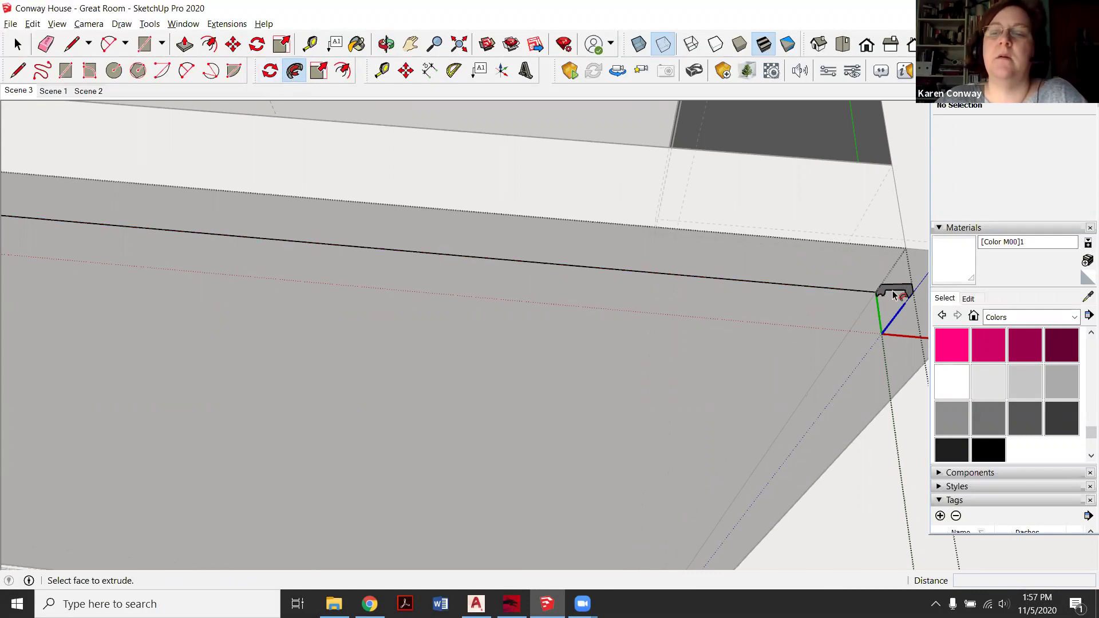
{"action": "mouse_move", "coordinate": [897, 289]}
{"action": "left_mouse_down"}
{"action": "mouse_move", "coordinate": [681, 292]}
{"action": "mouse_move", "coordinate": [670, 272]}
{"action": "mouse_move", "coordinate": [172, 267]}
{"action": "mouse_move", "coordinate": [231, 226]}
{"action": "mouse_move", "coordinate": [221, 321]}
{"action": "mouse_move", "coordinate": [231, 307]}
{"action": "mouse_move", "coordinate": [216, 333]}
{"action": "left_mouse_up"}
{"action": "scroll", "coordinate": [675, 280], "scroll_direction": "down", "scroll_amount": 8}
{"action": "scroll", "coordinate": [172, 266], "scroll_direction": "up", "scroll_amount": 5}
{"action": "scroll", "coordinate": [207, 318], "scroll_direction": "up", "scroll_amount": 3}
{"action": "scroll", "coordinate": [206, 326], "scroll_direction": "down", "scroll_amount": 8}
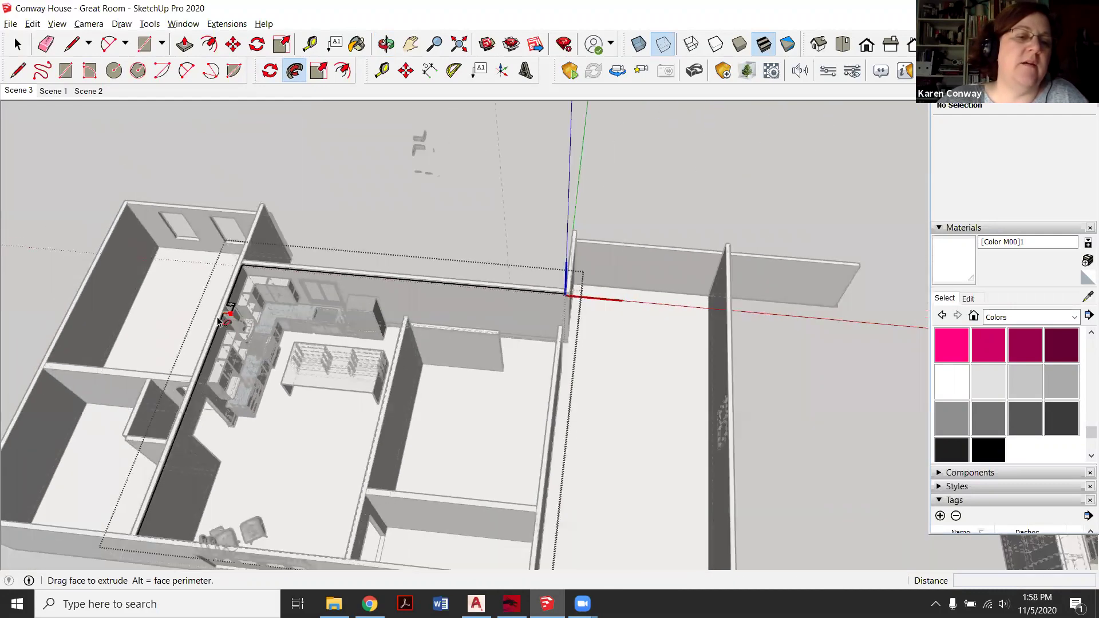
{"action": "scroll", "coordinate": [219, 321], "scroll_direction": "up", "scroll_amount": 6}
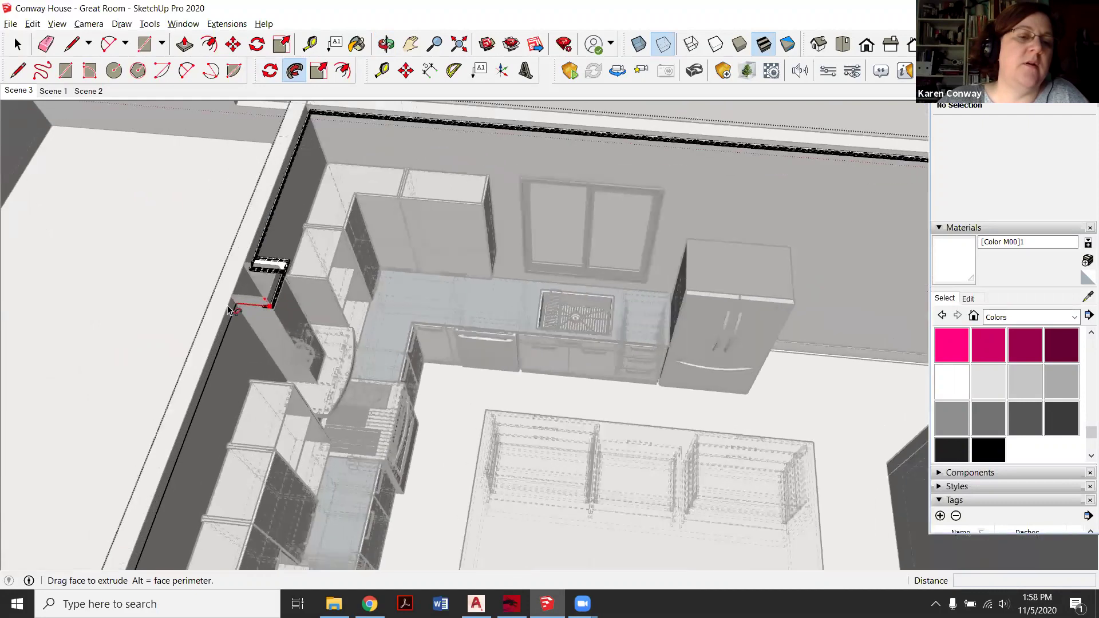
Carry the Follow Me extrusion along the cabinet wall, across the window wall and up the opposite wall to the path's open end.
{"action": "scroll", "coordinate": [212, 422], "scroll_direction": "down", "scroll_amount": 6}
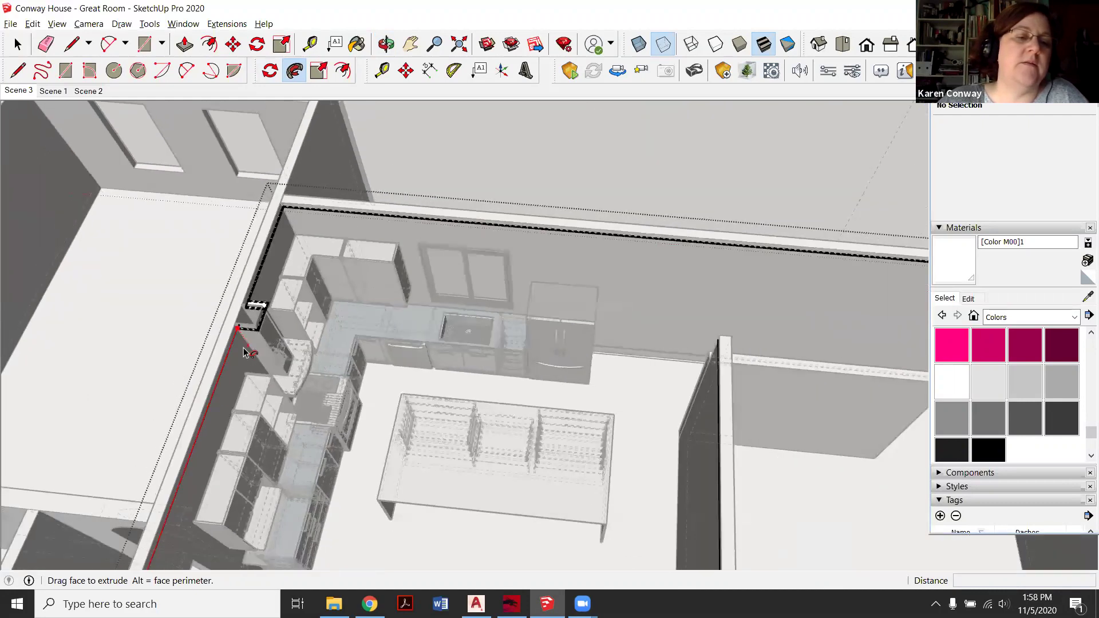
{"action": "scroll", "coordinate": [240, 366], "scroll_direction": "down", "scroll_amount": 3}
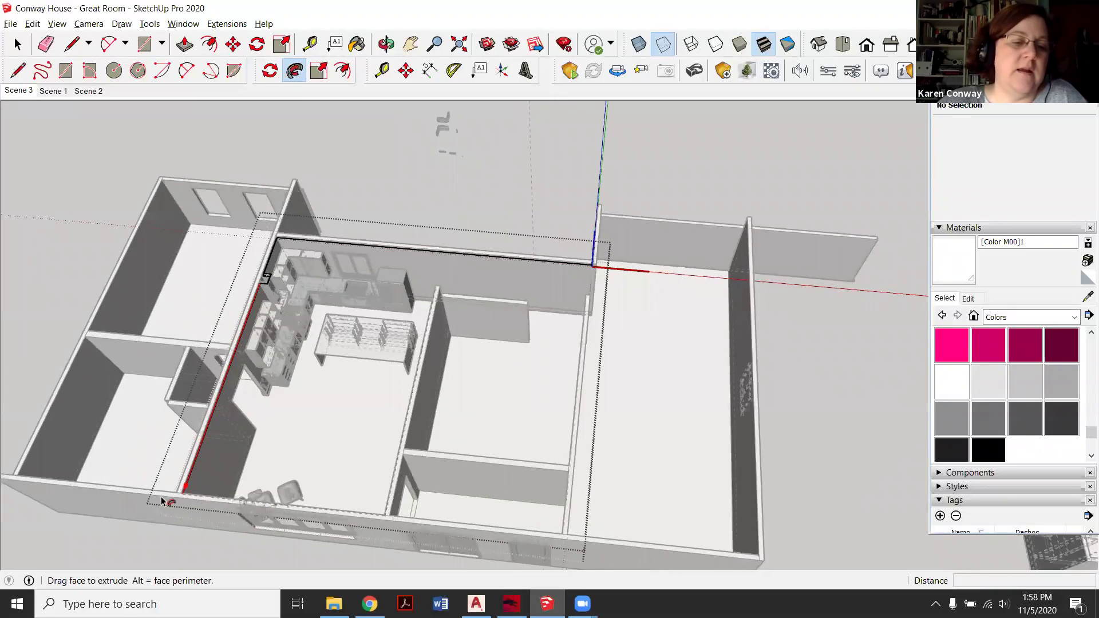
{"action": "scroll", "coordinate": [161, 501], "scroll_direction": "up", "scroll_amount": 5}
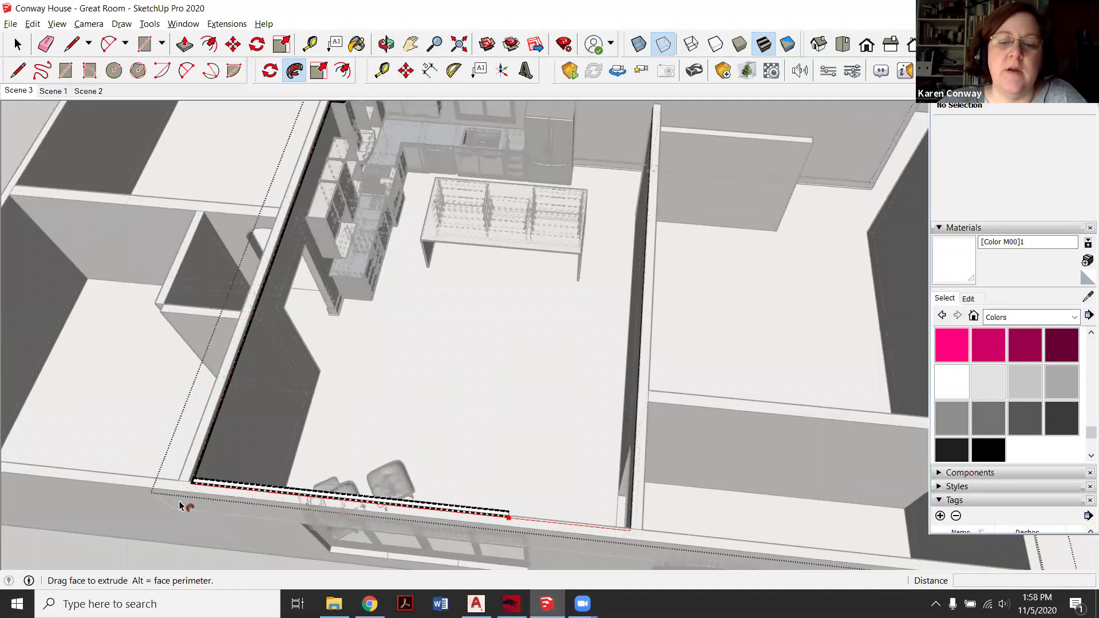
{"action": "scroll", "coordinate": [183, 506], "scroll_direction": "down", "scroll_amount": 3}
{"action": "middle_click_drag", "start_coordinate": [184, 505], "coordinate": [639, 438]}
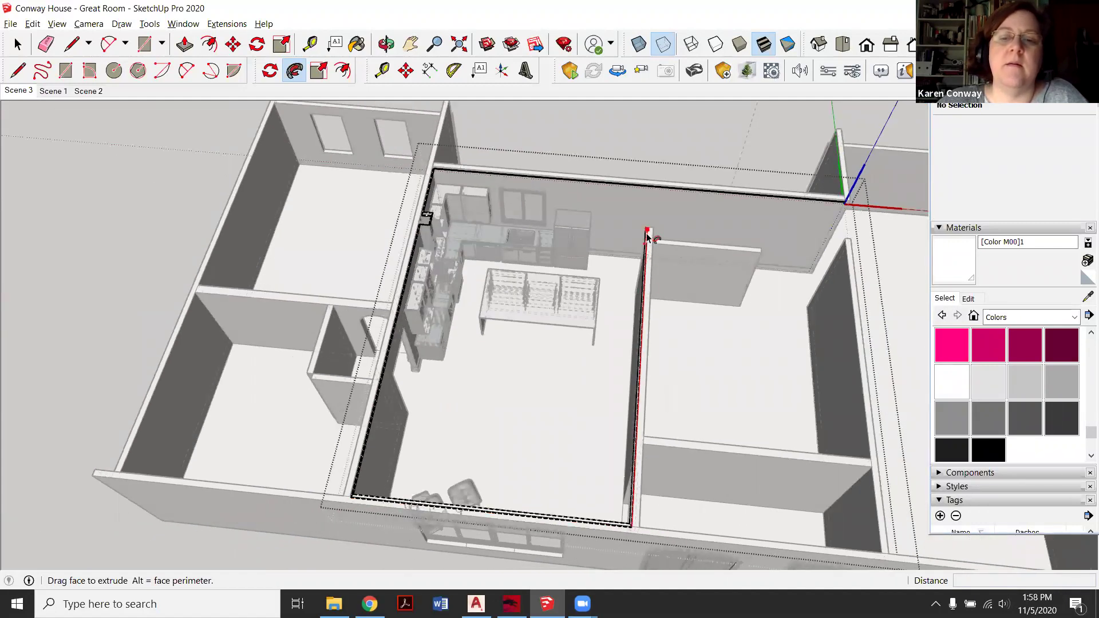
Close the extruded molding component and turn off the display of back edges.
{"action": "left_click", "coordinate": [17, 44]}
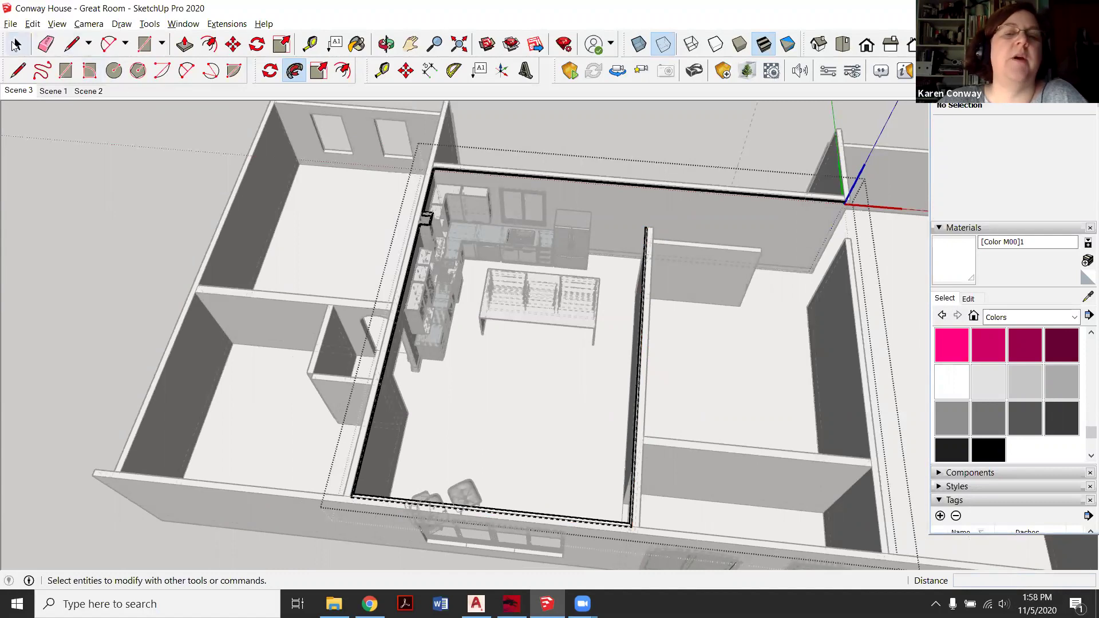
{"action": "left_click", "coordinate": [663, 44]}
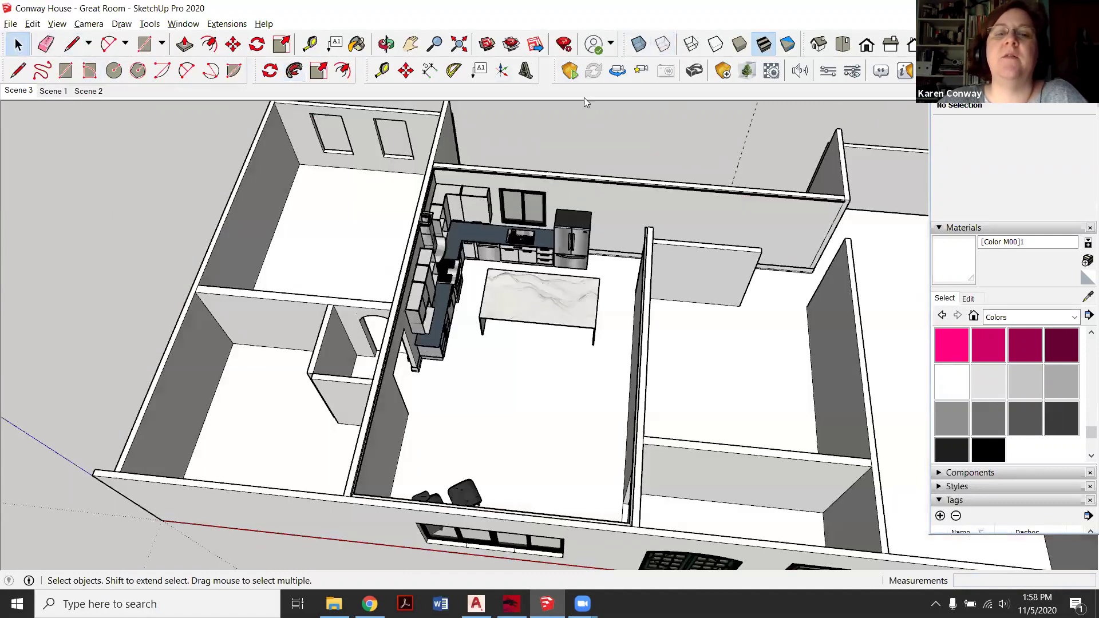
{"action": "scroll", "coordinate": [582, 137], "scroll_direction": "up", "scroll_amount": 2}
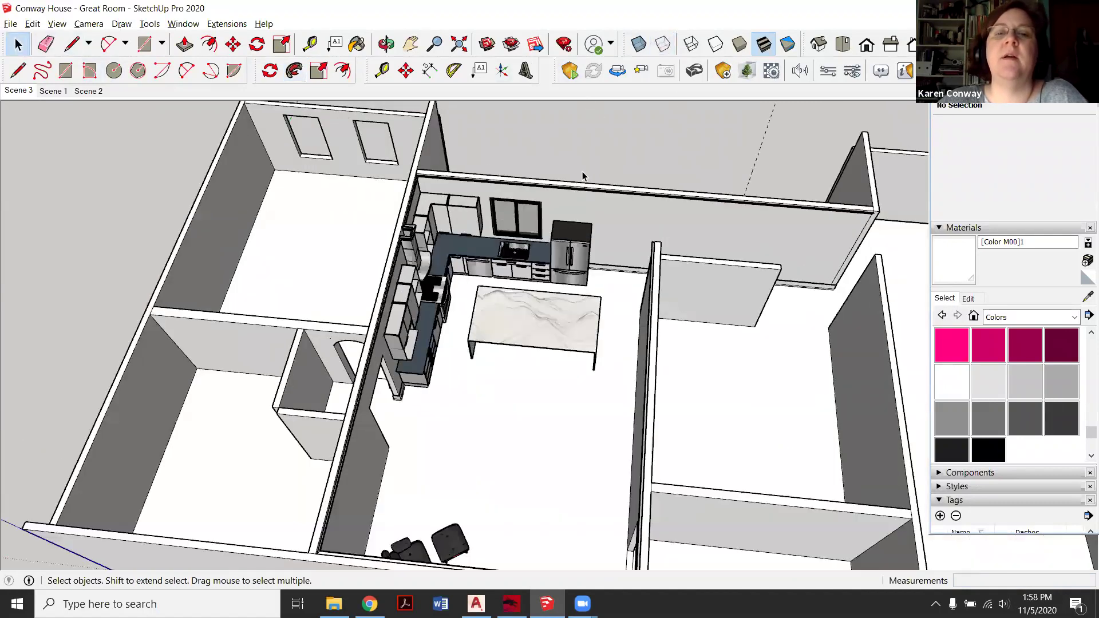
{"action": "left_click", "coordinate": [386, 44]}
{"action": "left_click_drag", "start_coordinate": [642, 215], "coordinate": [552, 198]}
{"action": "mouse_move", "coordinate": [630, 195]}
{"action": "left_mouse_down"}
{"action": "mouse_move", "coordinate": [588, 172]}
{"action": "mouse_move", "coordinate": [522, 245]}
{"action": "mouse_move", "coordinate": [65, 65]}
{"action": "left_mouse_up"}
Edit the loose Crown 1 profile component outside the house, paint its face with Color M00, and close the component.
{"action": "left_click", "coordinate": [17, 44]}
{"action": "middle_click_drag", "start_coordinate": [268, 152], "coordinate": [515, 240]}
{"action": "left_click", "coordinate": [515, 240]}
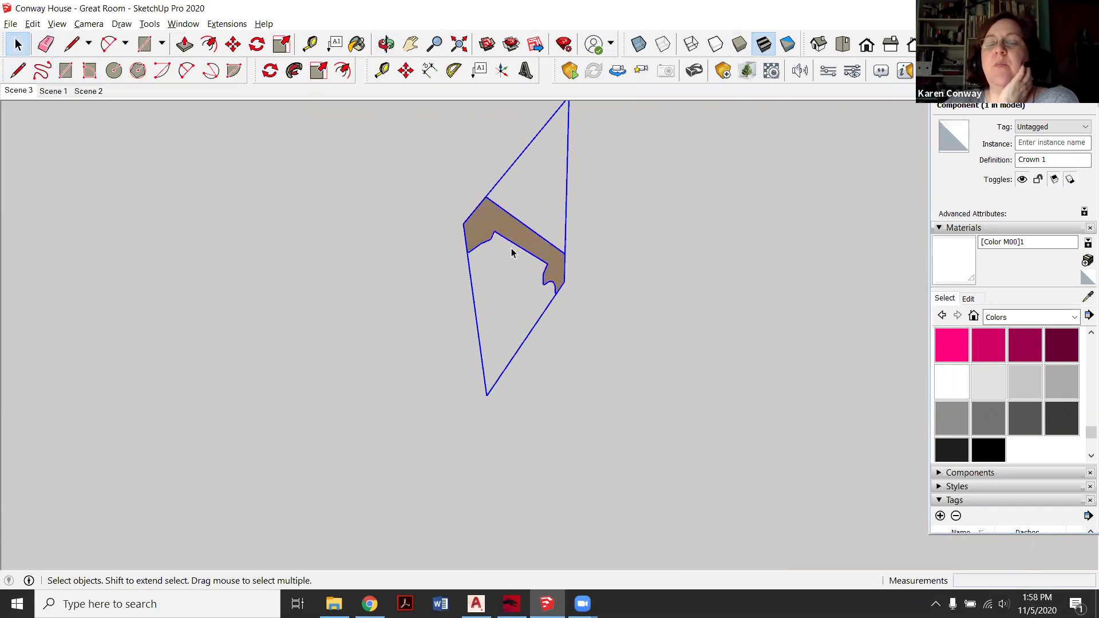
{"action": "right_click", "coordinate": [537, 241]}
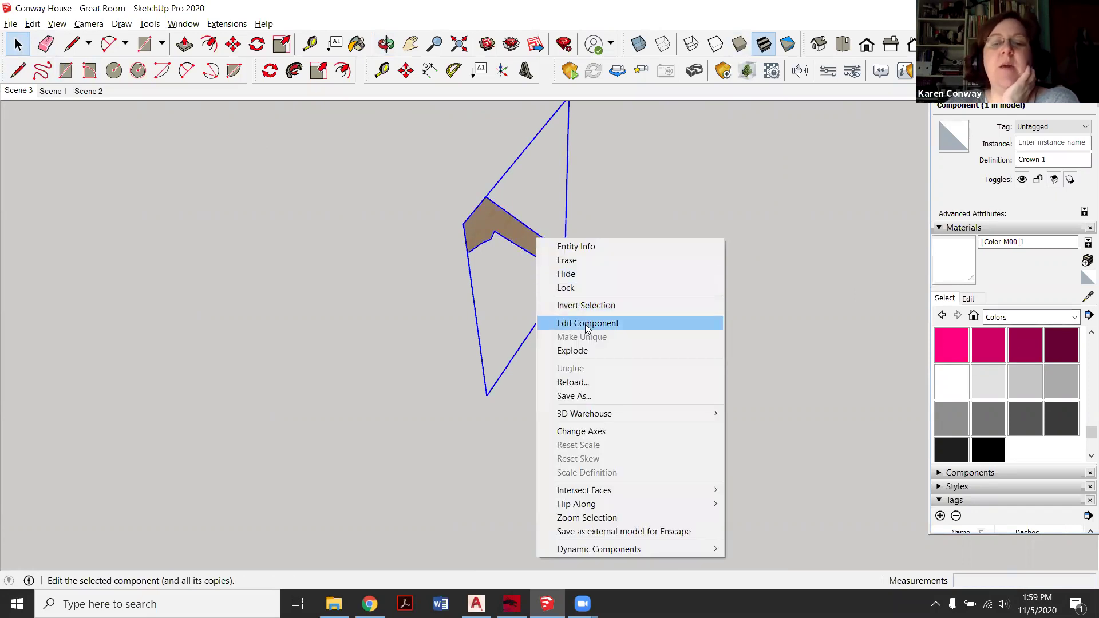
{"action": "left_click", "coordinate": [588, 322]}
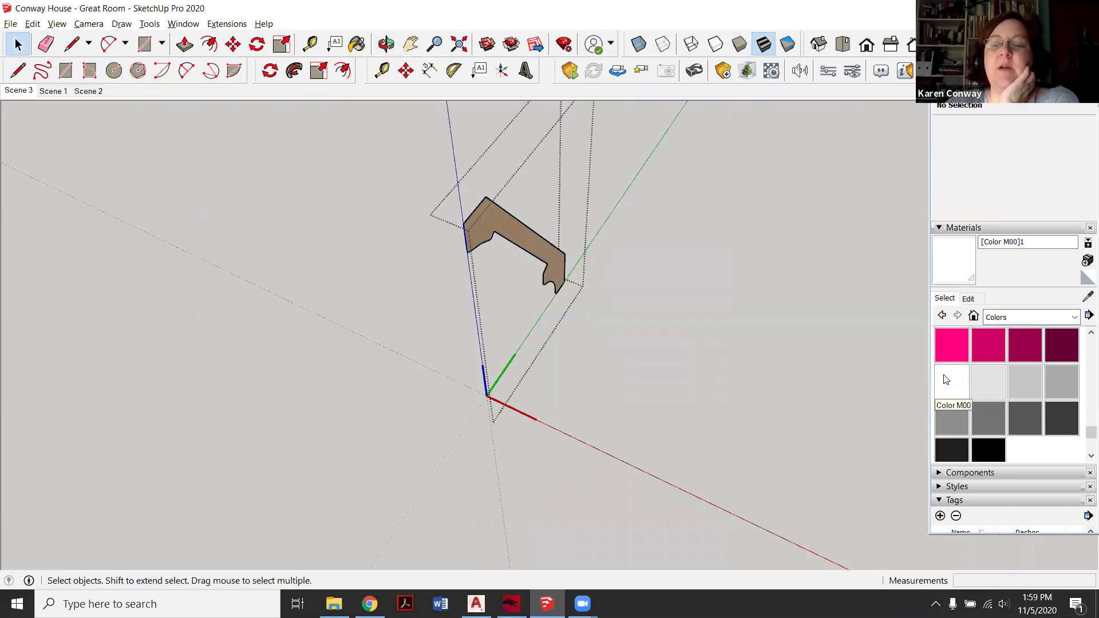
{"action": "left_click", "coordinate": [945, 380]}
{"action": "left_click", "coordinate": [540, 242]}
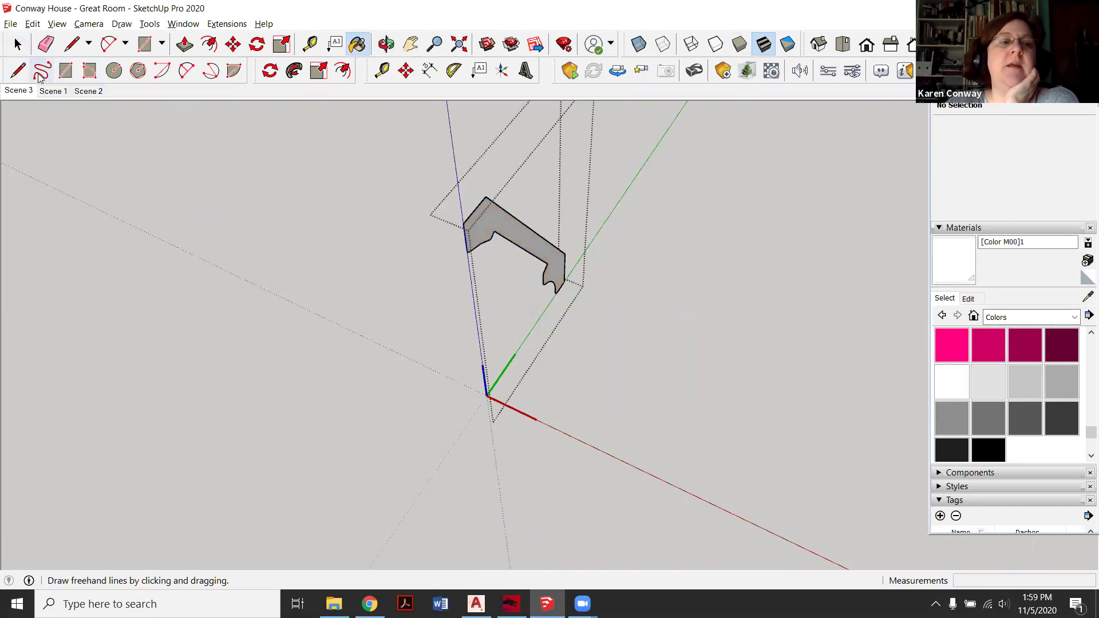
{"action": "left_click", "coordinate": [17, 46]}
{"action": "left_click", "coordinate": [512, 294]}
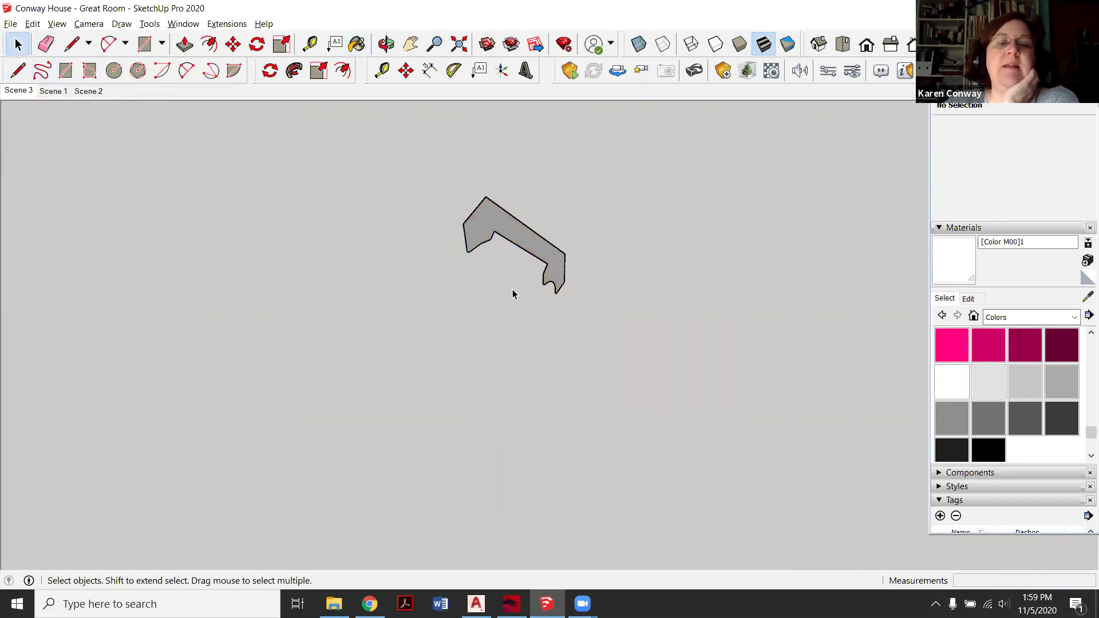
Copy the Crown 1 profile component and place the copy beside the original.
{"action": "left_click", "coordinate": [484, 242]}
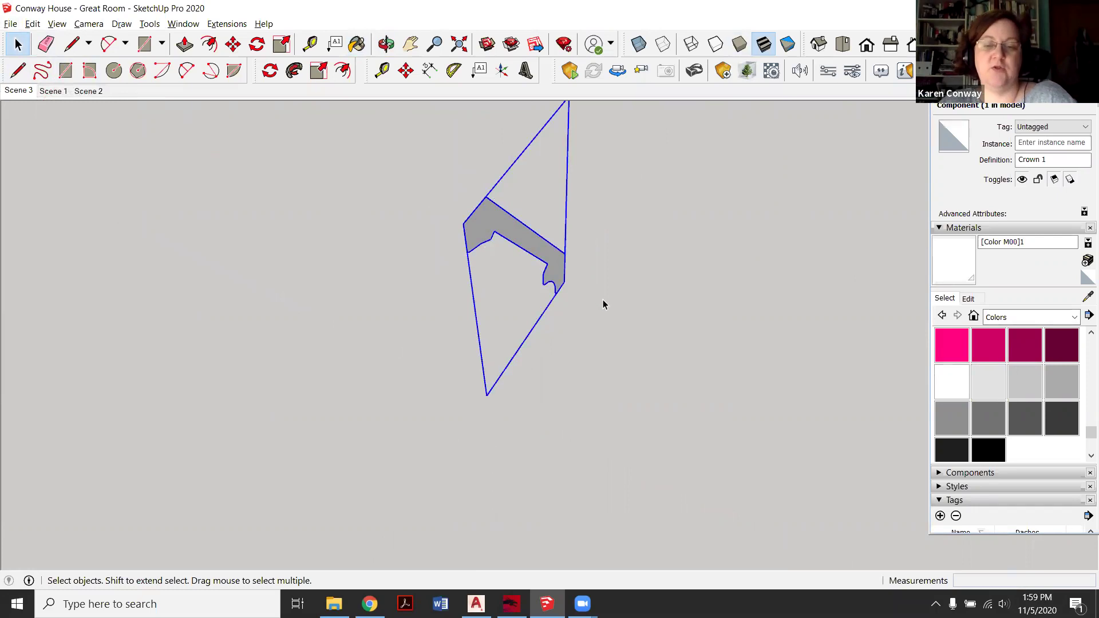
{"action": "scroll", "coordinate": [603, 305], "scroll_direction": "down", "scroll_amount": 2}
{"action": "key", "text": "ctrl+v"}
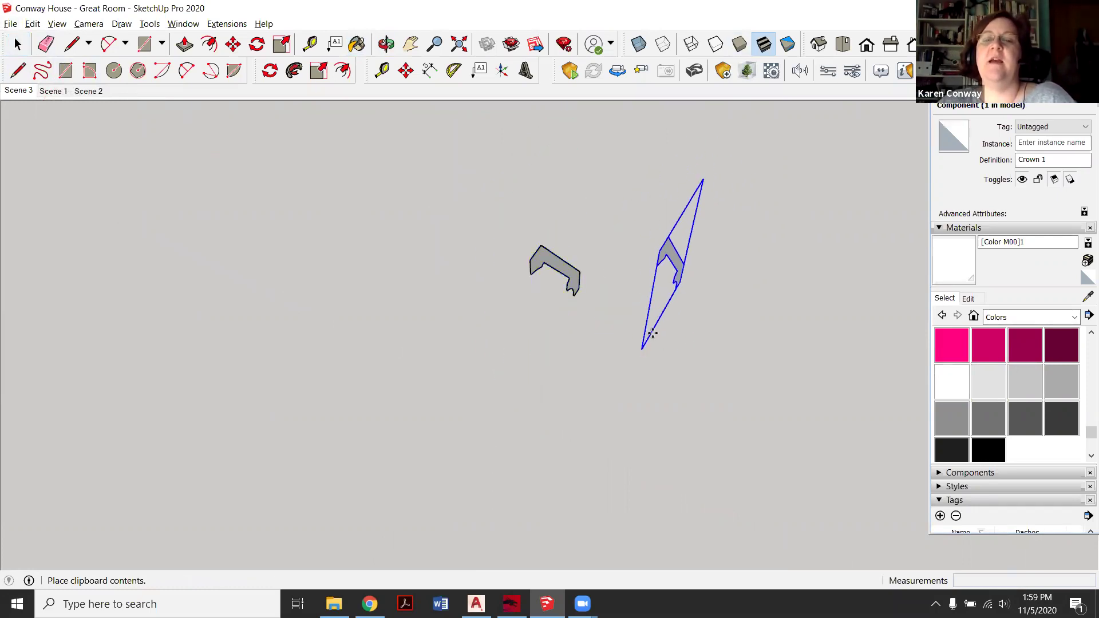
{"action": "left_click", "coordinate": [652, 333]}
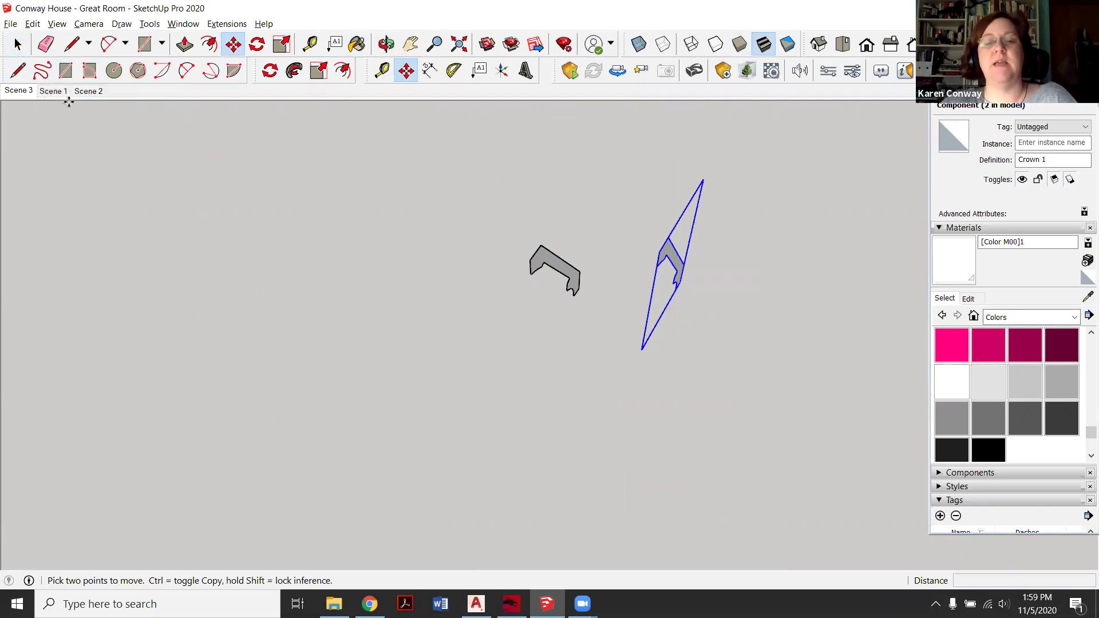
{"action": "left_click", "coordinate": [17, 44]}
{"action": "scroll", "coordinate": [520, 273], "scroll_direction": "down", "scroll_amount": 5}
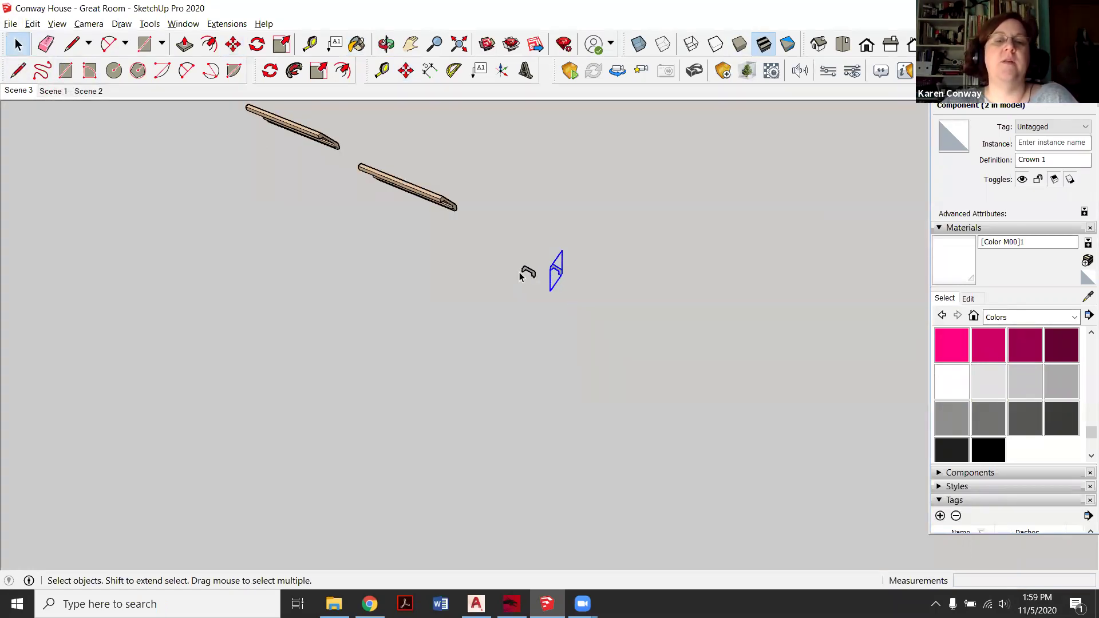
{"action": "scroll", "coordinate": [519, 274], "scroll_direction": "down", "scroll_amount": 8}
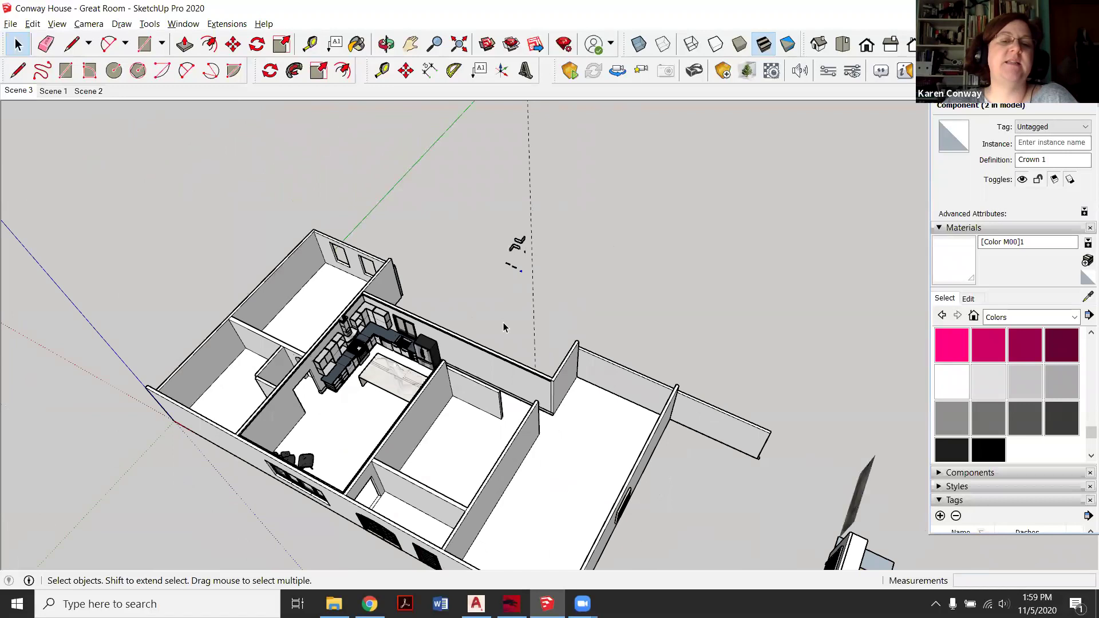
{"action": "scroll", "coordinate": [570, 336], "scroll_direction": "up", "scroll_amount": 2}
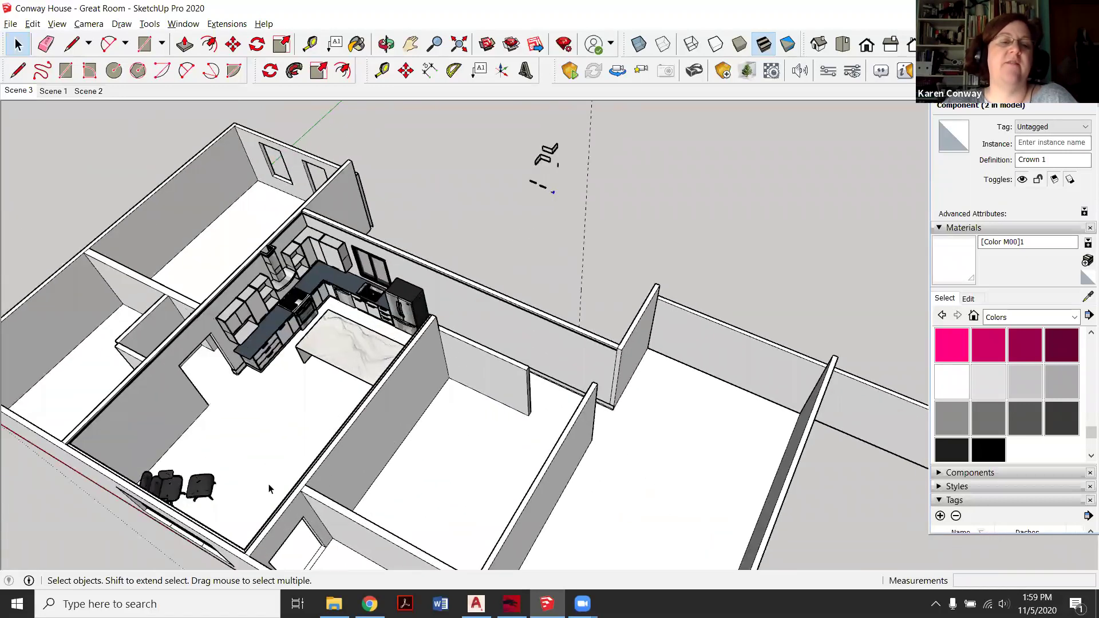